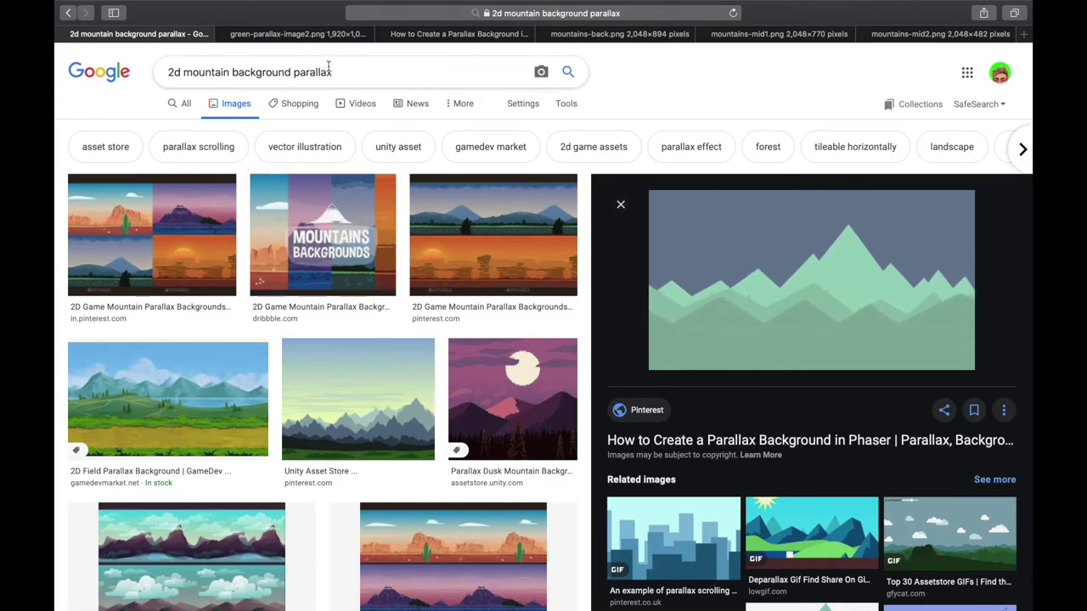
- Look through the image results for "2d mountain background parallax" and view the green-parallax-image2.png mountain image
{"action": "scroll", "coordinate": [332, 68], "scroll_direction": "down", "scroll_amount": 10}
{"action": "scroll", "coordinate": [337, 65], "scroll_direction": "up", "scroll_amount": 9}
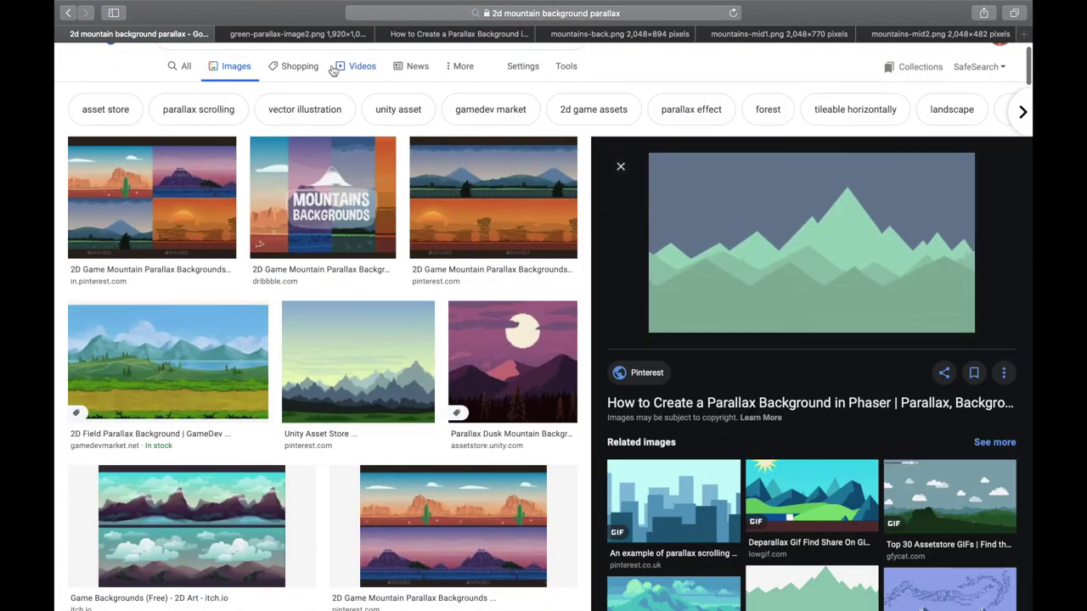
{"action": "left_click", "coordinate": [321, 35]}
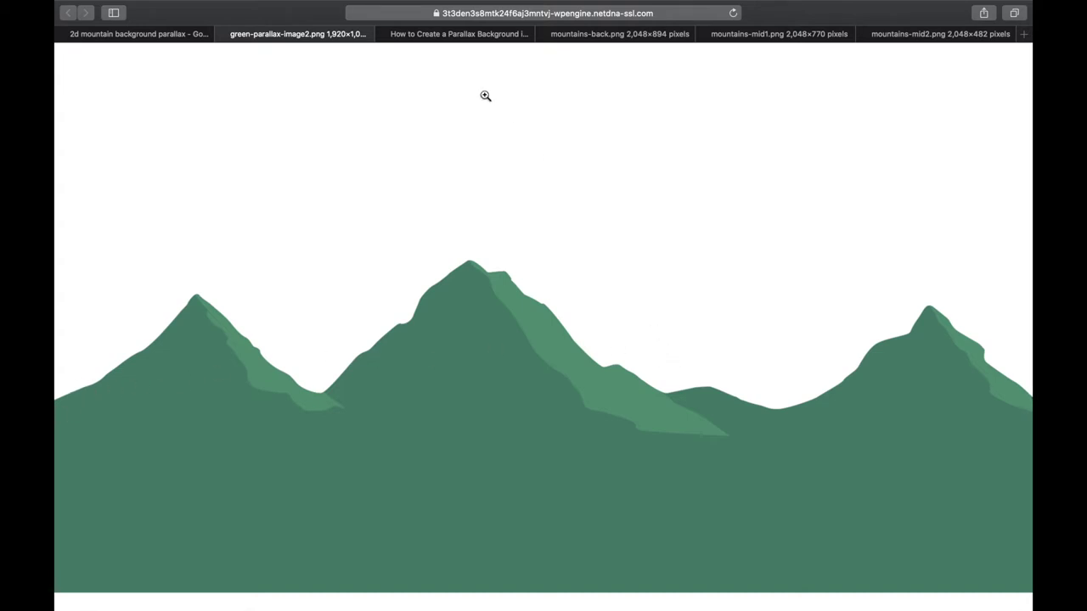
- Examine the three mountain background layers in the "How to Create a Parallax Background in Phaser" article
{"action": "left_click", "coordinate": [463, 38]}
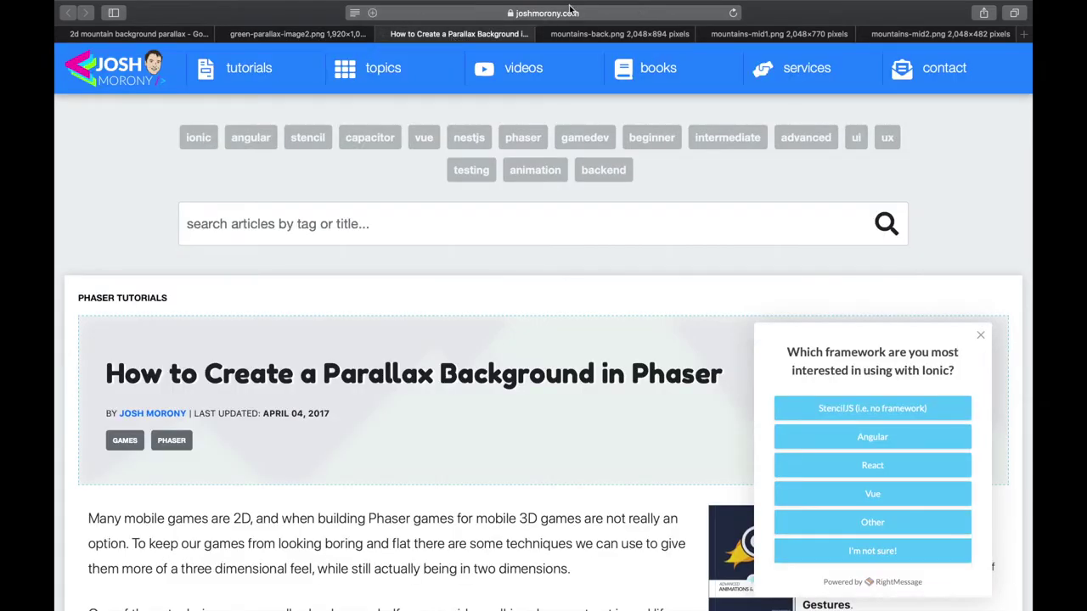
{"action": "scroll", "coordinate": [127, 223], "scroll_direction": "down", "scroll_amount": 3}
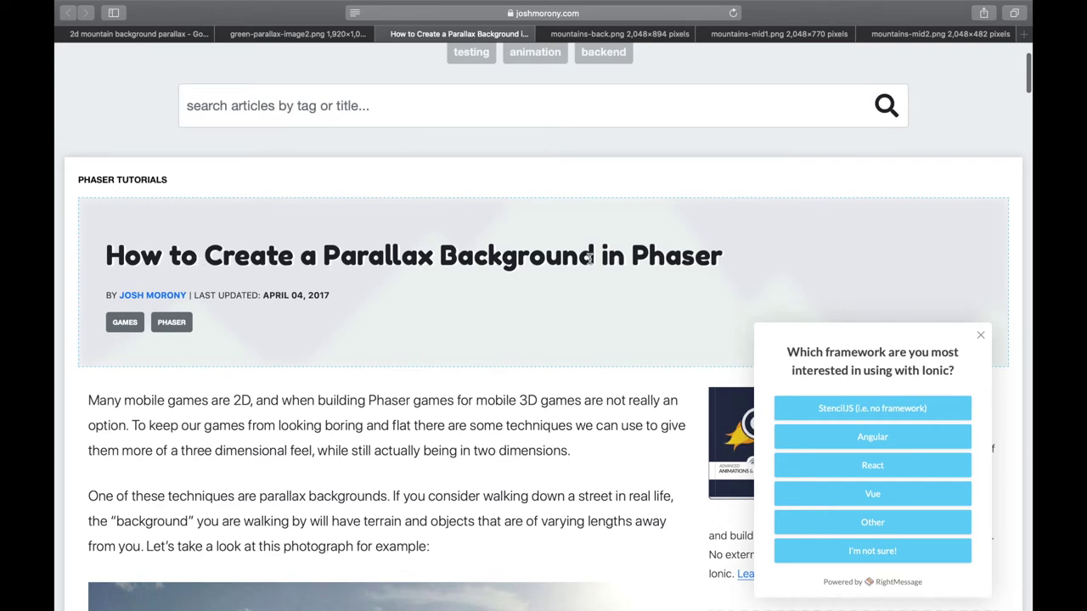
{"action": "scroll", "coordinate": [349, 355], "scroll_direction": "down", "scroll_amount": 3}
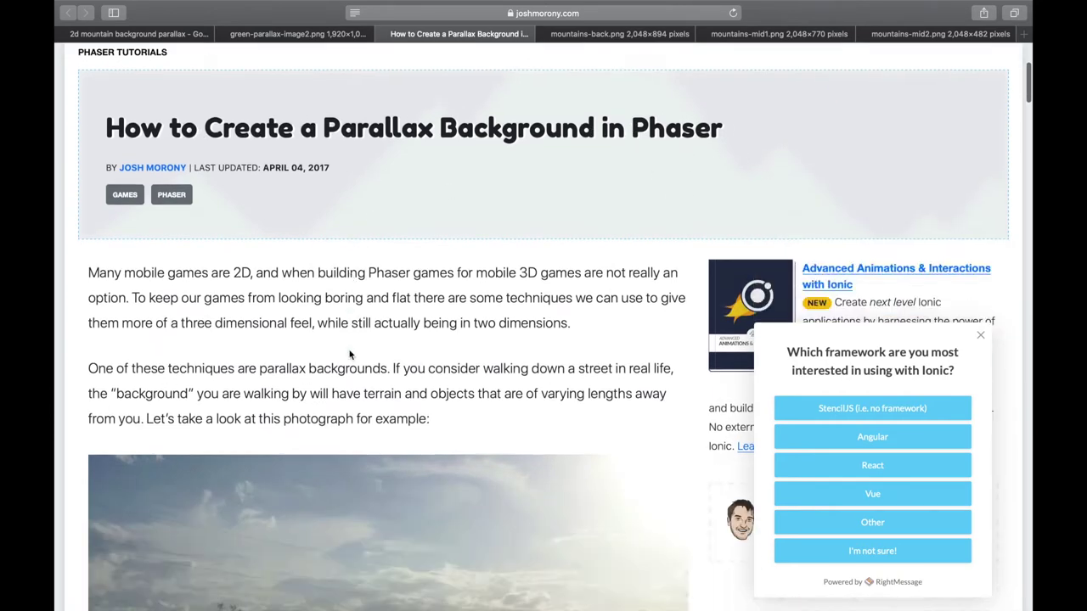
{"action": "scroll", "coordinate": [349, 355], "scroll_direction": "down", "scroll_amount": 15}
{"action": "scroll", "coordinate": [349, 355], "scroll_direction": "down", "scroll_amount": 20}
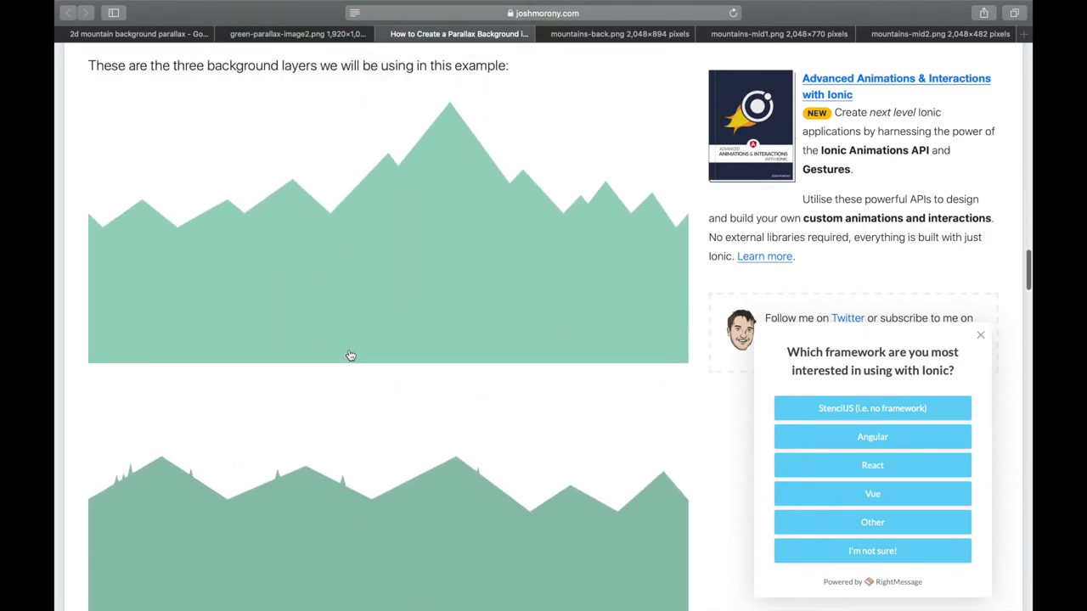
{"action": "scroll", "coordinate": [349, 355], "scroll_direction": "down", "scroll_amount": 10}
{"action": "scroll", "coordinate": [349, 355], "scroll_direction": "up", "scroll_amount": 11}
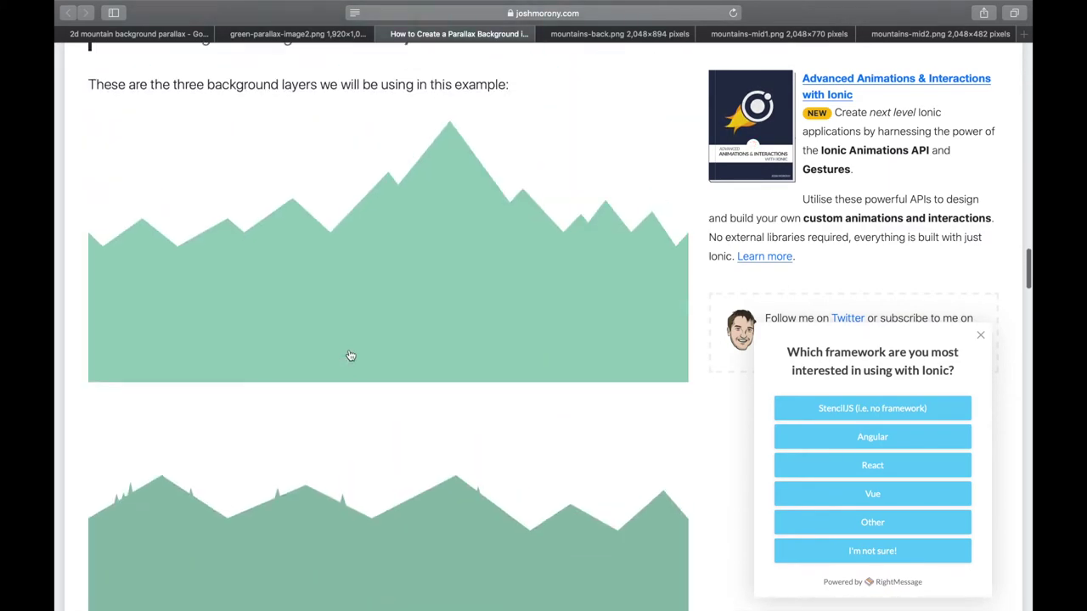
- View the individual mountain layer images mountains-back.png, mountains-mid1.png and mountains-mid2.png
{"action": "left_click", "coordinate": [587, 34]}
{"action": "left_click", "coordinate": [787, 30]}
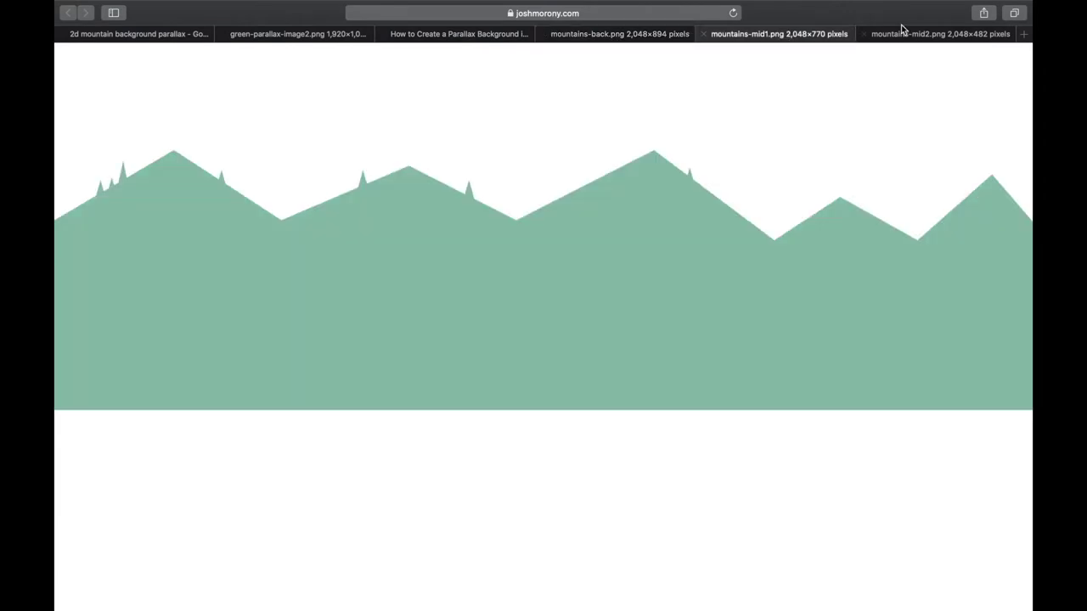
{"action": "left_click", "coordinate": [907, 33]}
{"action": "left_click", "coordinate": [643, 34]}
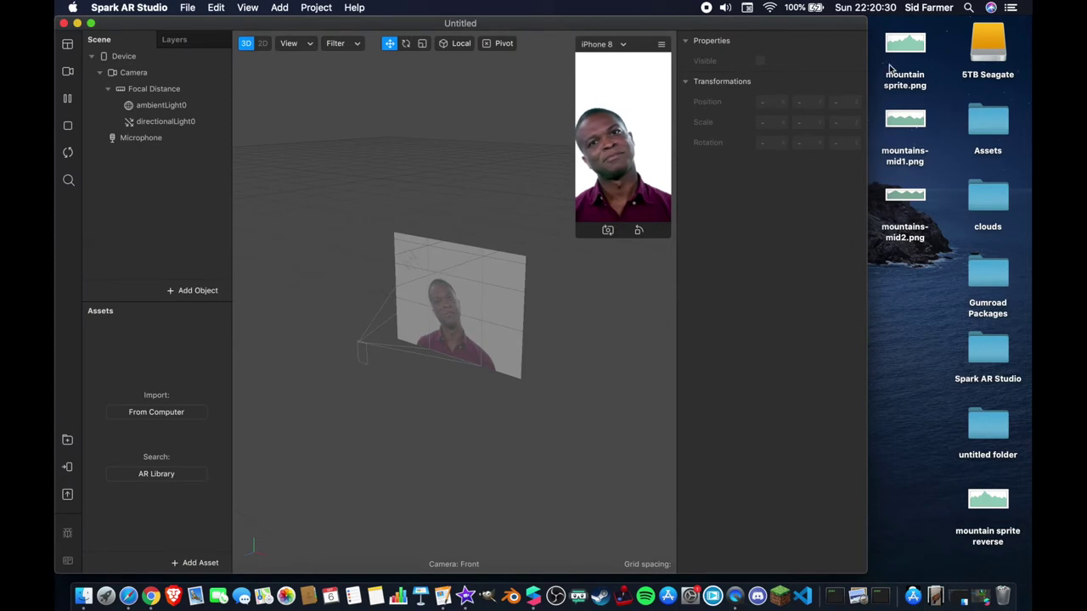
- Preview the desktop images "mountain sprite.png" and "mountain sprite reverse", closing each one after viewing
{"action": "double_click", "coordinate": [900, 35]}
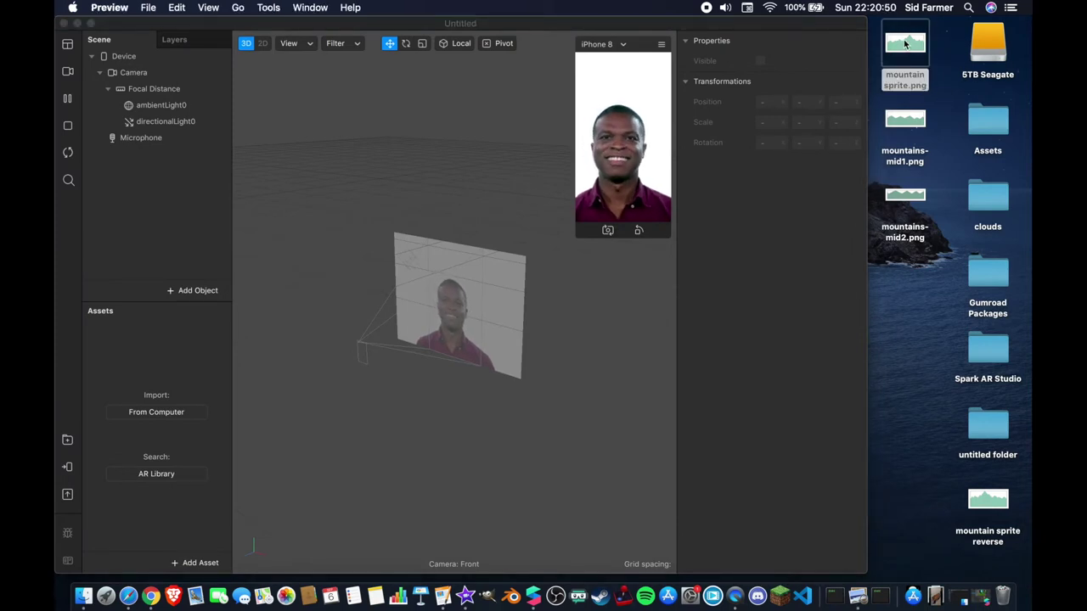
{"action": "key", "text": "super+w"}
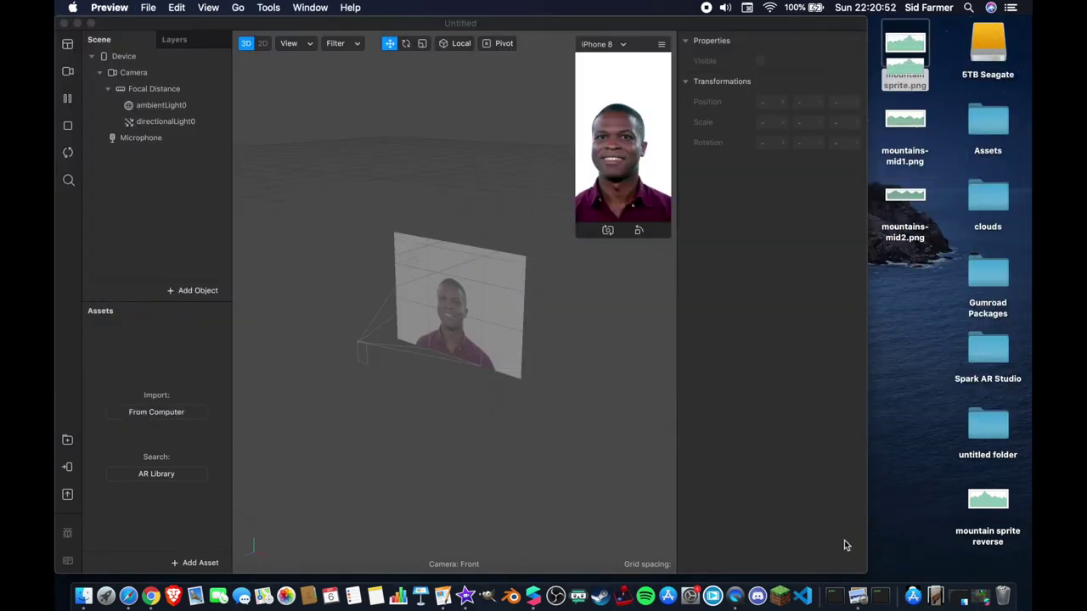
{"action": "double_click", "coordinate": [985, 499]}
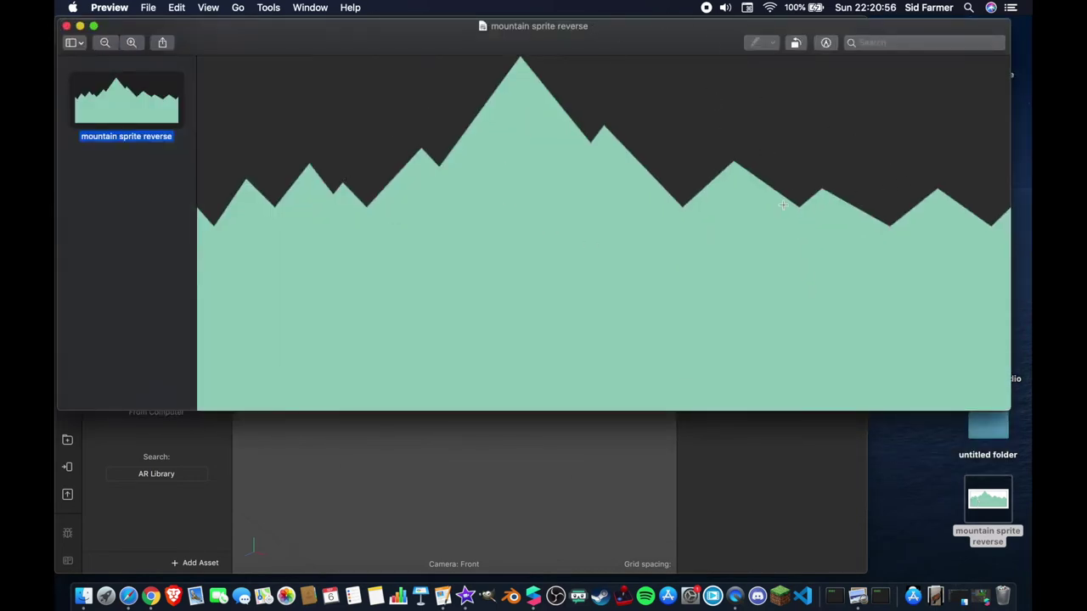
{"action": "key", "text": "super+w"}
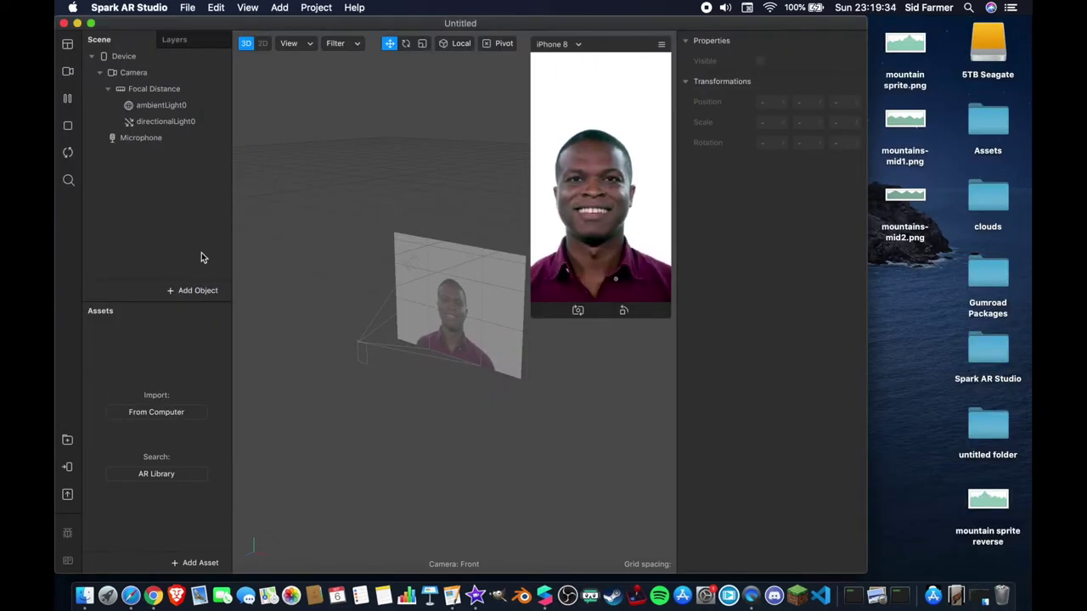
- Add a canvas to the Spark AR Studio scene and rename it "scene"
{"action": "left_click", "coordinate": [187, 294]}
{"action": "scroll", "coordinate": [138, 414], "scroll_direction": "down", "scroll_amount": 3}
{"action": "double_click", "coordinate": [100, 498]}
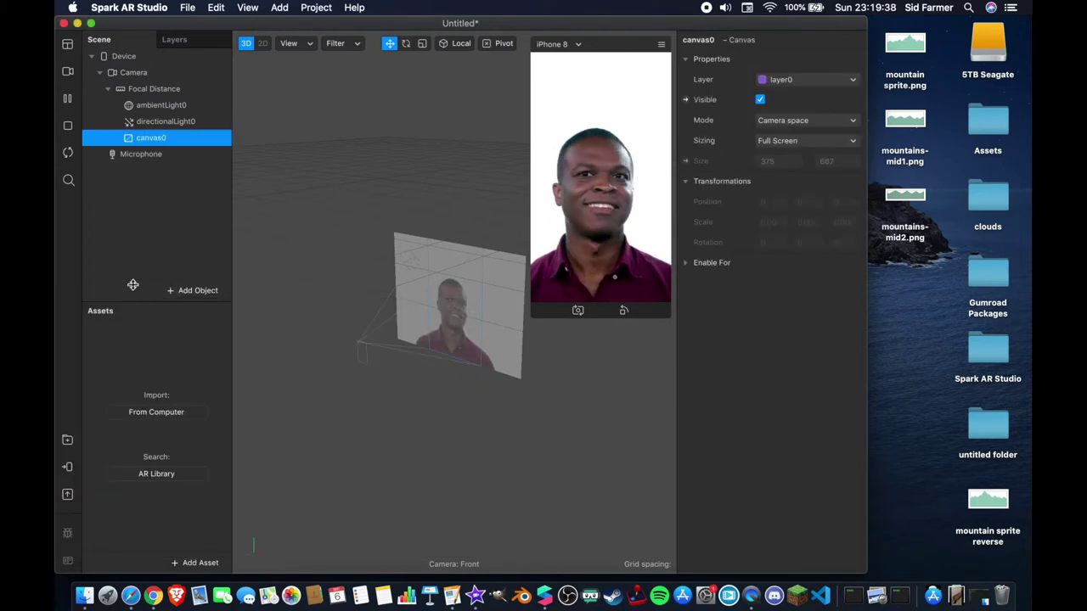
{"action": "double_click", "coordinate": [149, 139]}
{"action": "type", "text": "scene"}
{"action": "key", "text": "Return"}
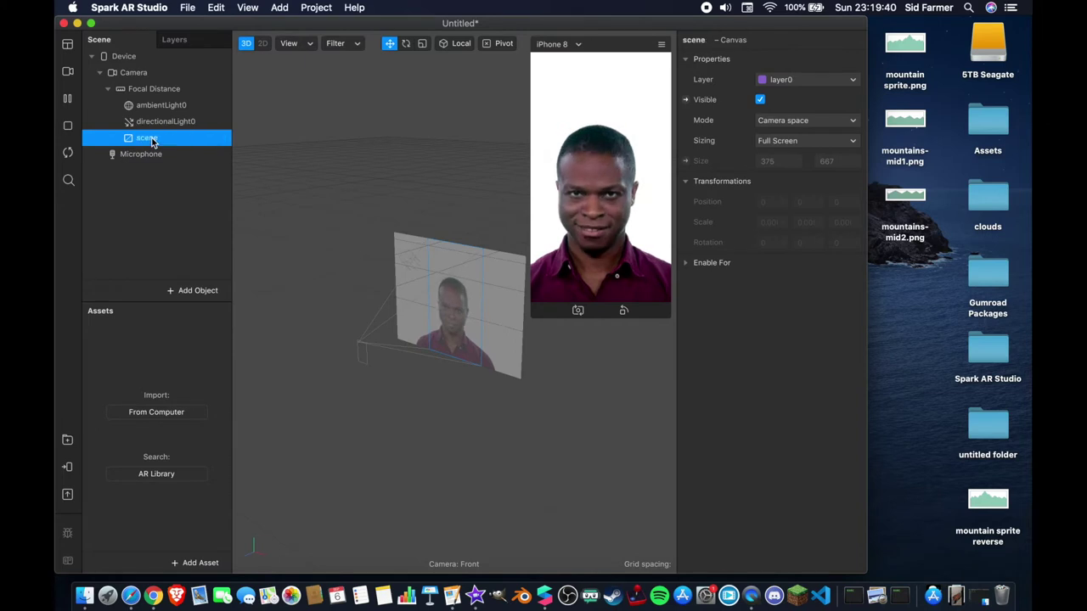
- Add a rectangle inside the scene canvas and rename it "background"
{"action": "right_click", "coordinate": [151, 142]}
{"action": "mouse_move", "coordinate": [187, 151]}
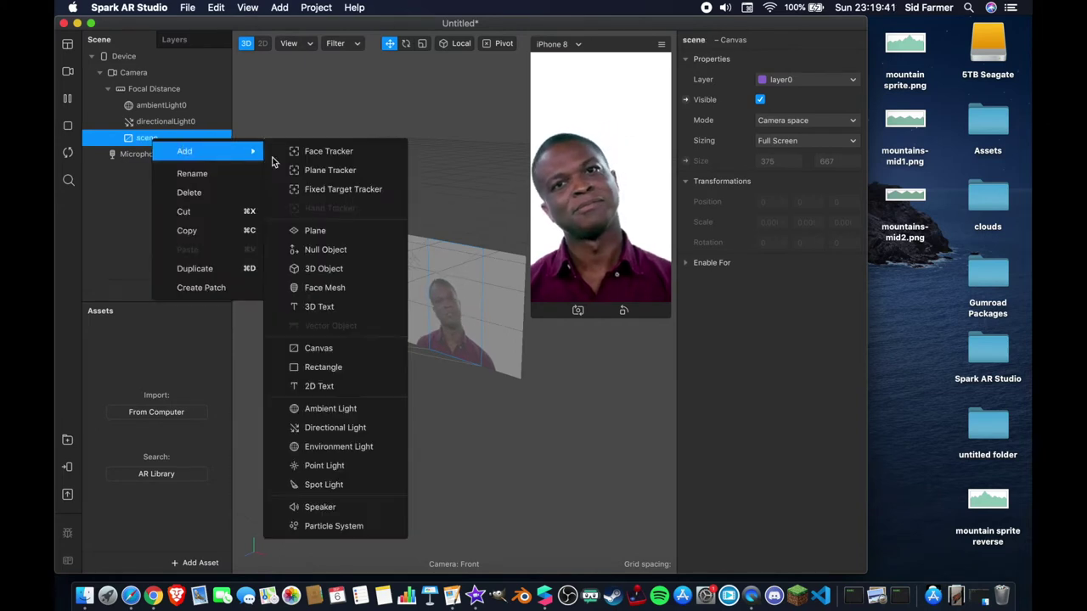
{"action": "left_click", "coordinate": [323, 366]}
{"action": "double_click", "coordinate": [166, 154]}
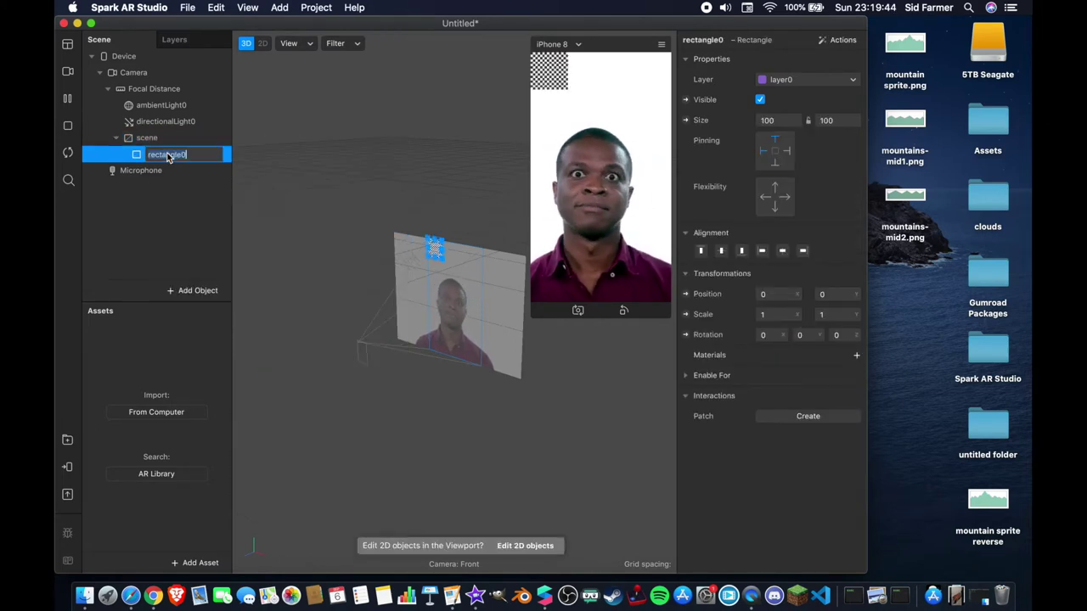
{"action": "type", "text": "background"}
{"action": "key", "text": "Return"}
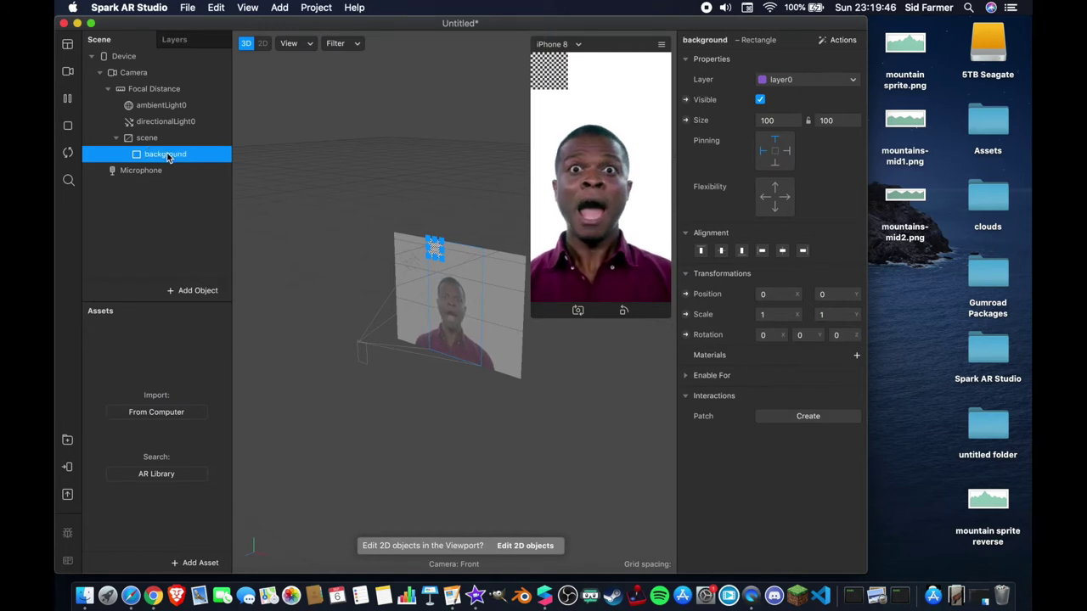
- Size the background rectangle to fill the canvas's width and height
{"action": "left_click", "coordinate": [772, 122]}
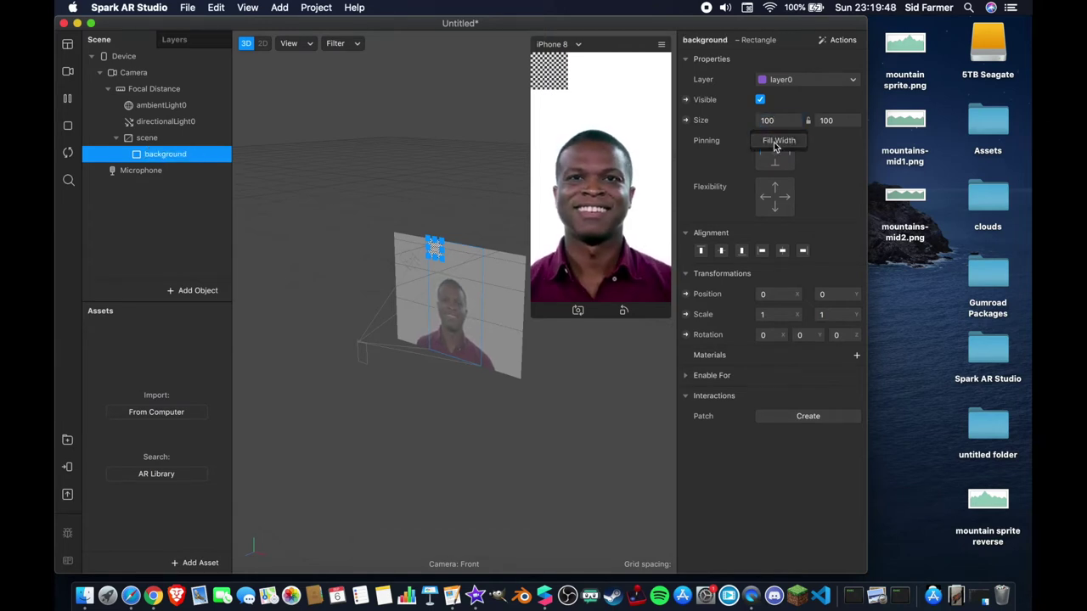
{"action": "left_click", "coordinate": [779, 140]}
{"action": "left_click", "coordinate": [828, 121]}
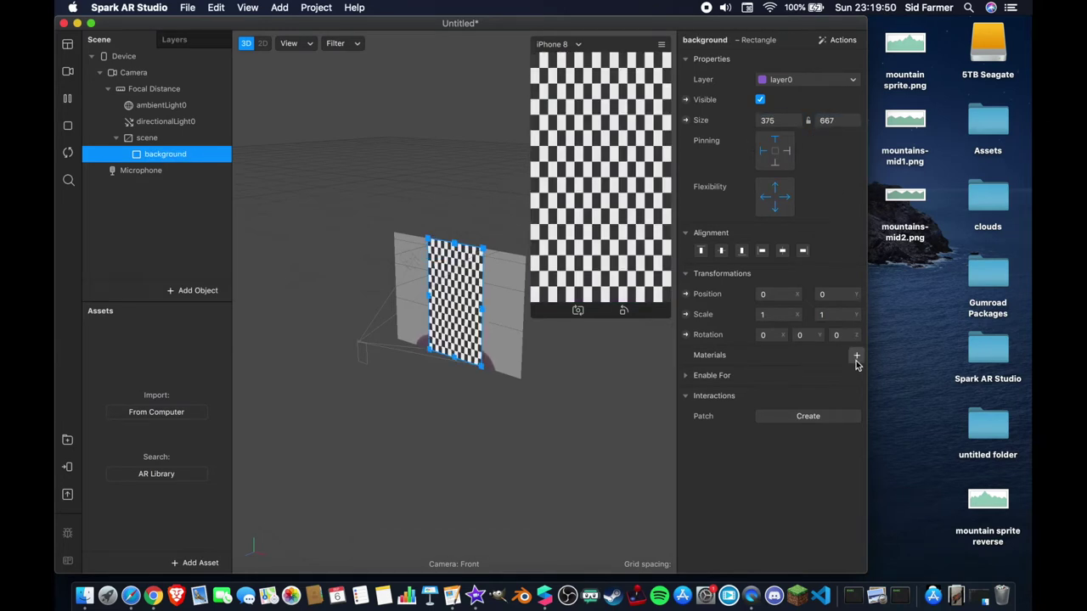
- Create a new material for the background rectangle and name it "background"
{"action": "left_click", "coordinate": [856, 355]}
{"action": "double_click", "coordinate": [134, 344]}
{"action": "type", "text": "b"}
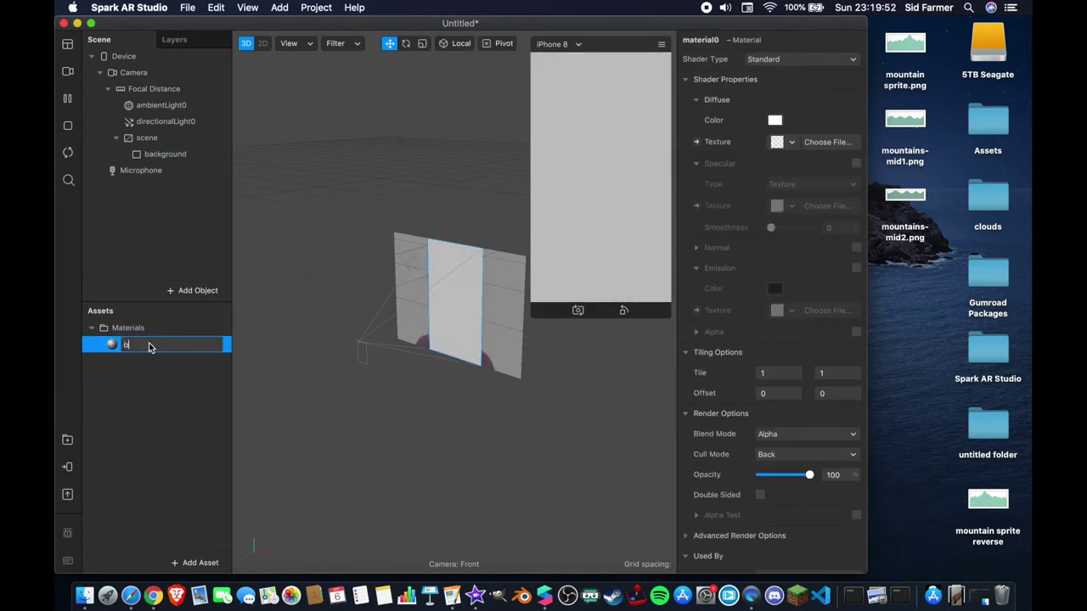
{"action": "type", "text": "ackground"}
{"action": "key", "text": "Return"}
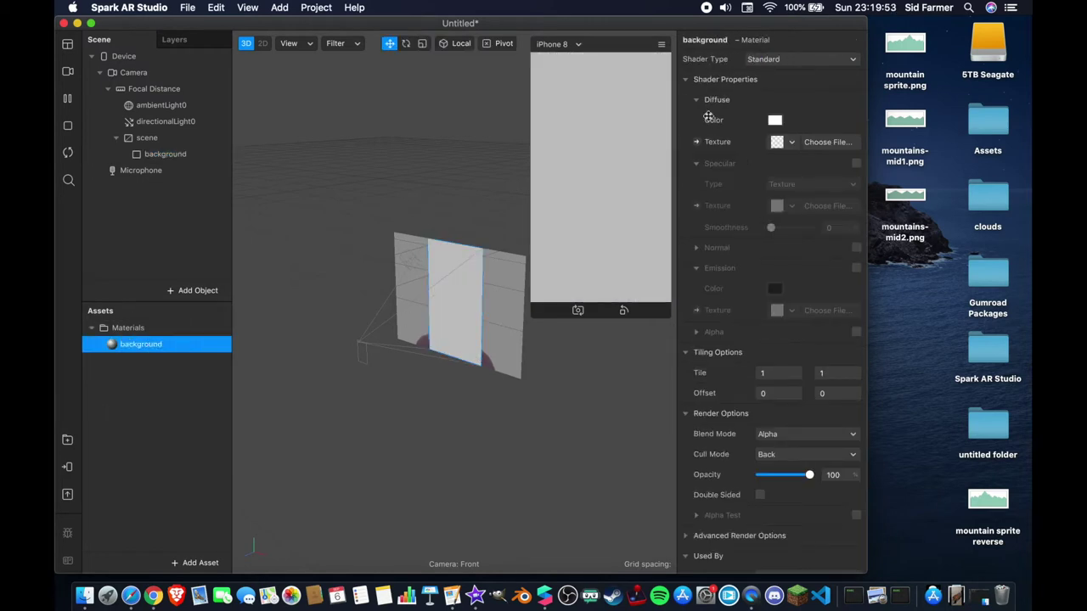
- Set the background material's shader type to Flat and its diffuse color to the Ice pencil color
{"action": "left_click", "coordinate": [769, 58]}
{"action": "left_click", "coordinate": [771, 62]}
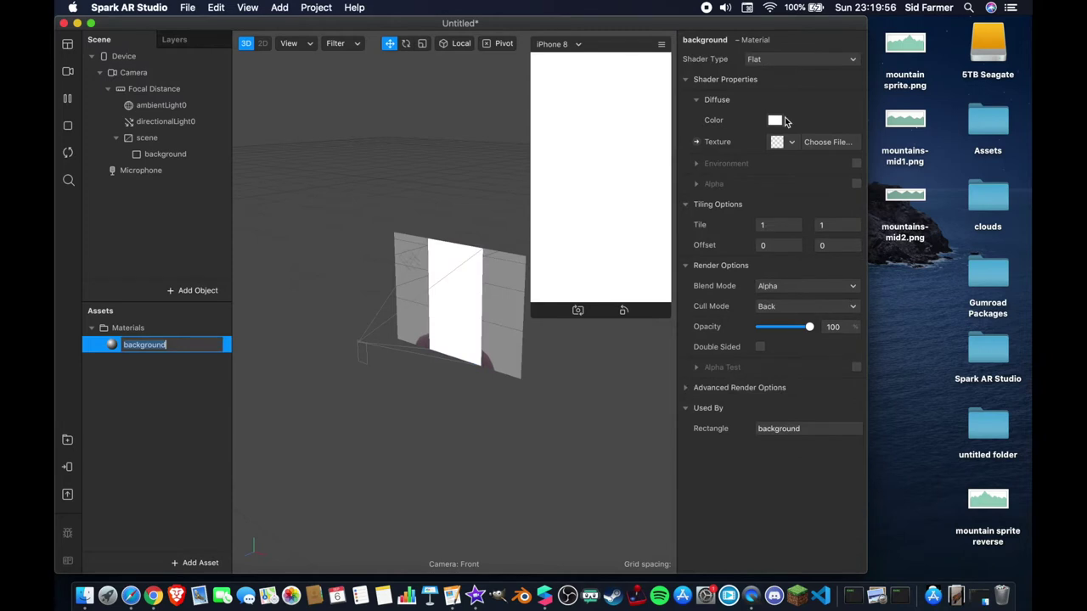
{"action": "left_click", "coordinate": [775, 120]}
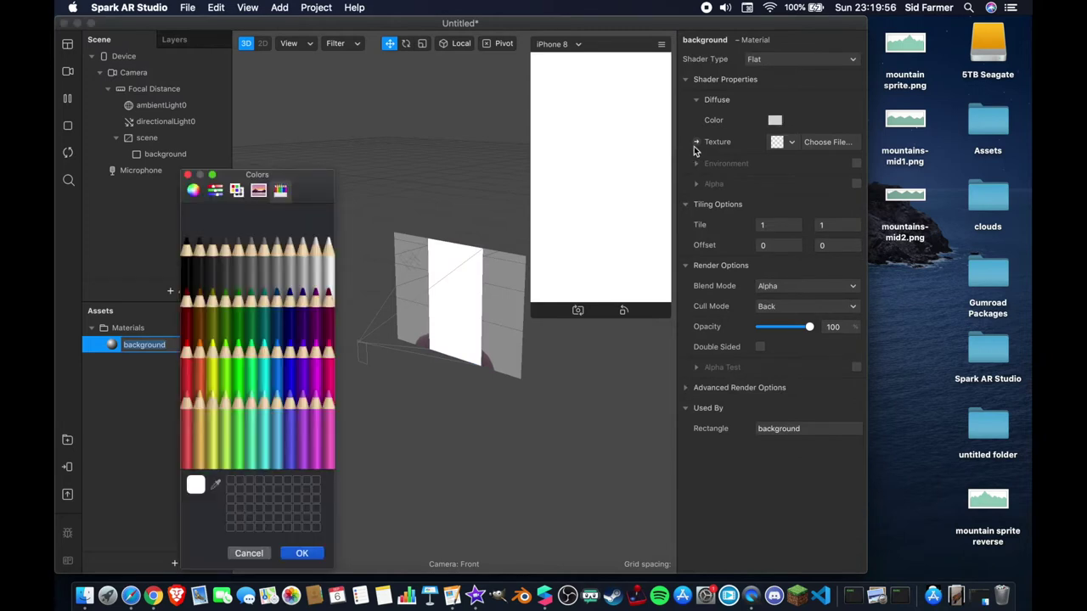
{"action": "left_click", "coordinate": [262, 419]}
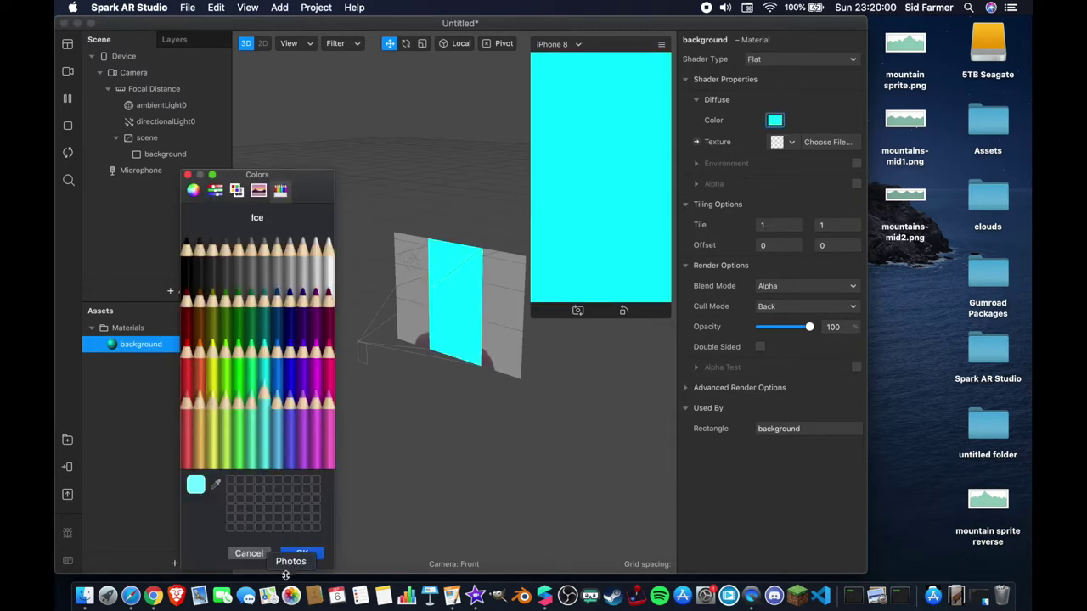
{"action": "left_click", "coordinate": [302, 554]}
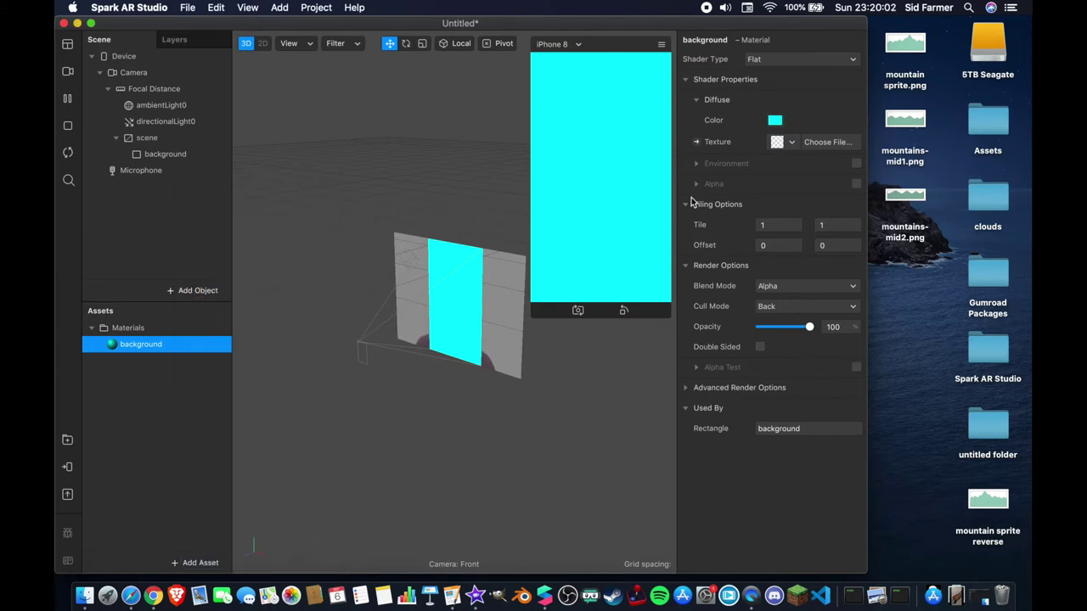
- Duplicate the background rectangle and rename the copy "camera"
{"action": "left_click", "coordinate": [157, 155]}
{"action": "key", "text": "super+d"}
{"action": "double_click", "coordinate": [164, 172]}
{"action": "type", "text": "camera"}
{"action": "key", "text": "Return"}
{"action": "double_click", "coordinate": [165, 172]}
{"action": "type", "text": "camera"}
{"action": "key", "text": "Return"}
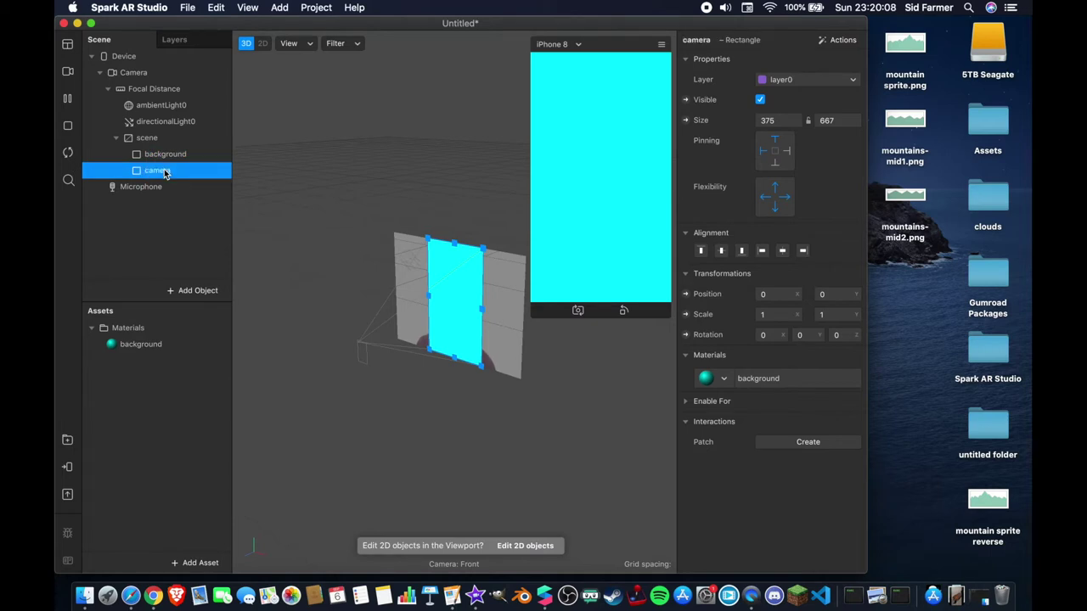
- Add a person segmentation mask and a texture extraction to the Camera object
{"action": "left_click", "coordinate": [133, 74]}
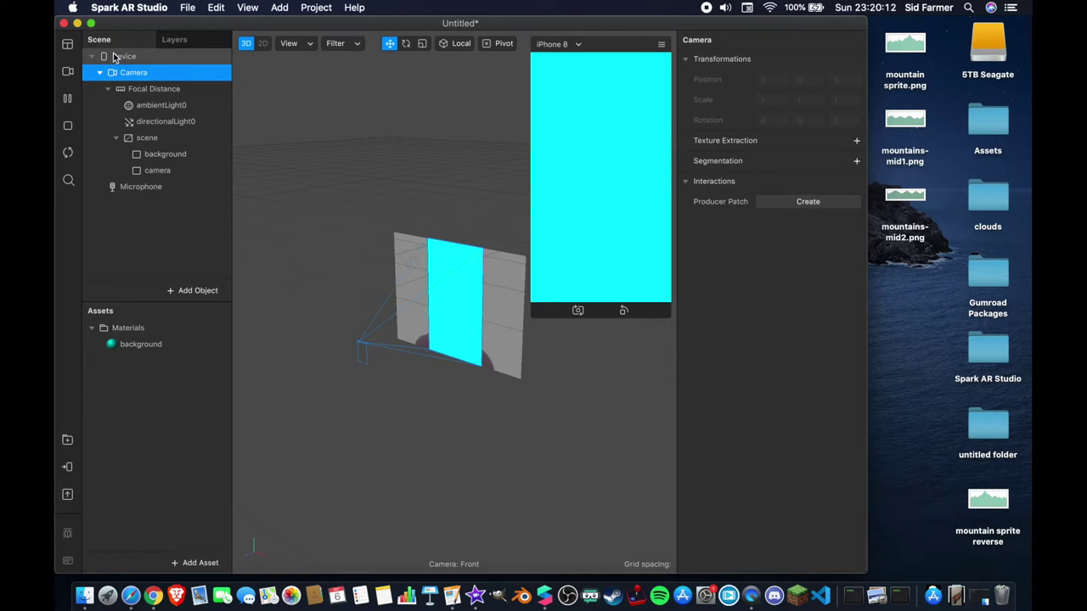
{"action": "left_click", "coordinate": [856, 161]}
{"action": "left_click", "coordinate": [857, 141]}
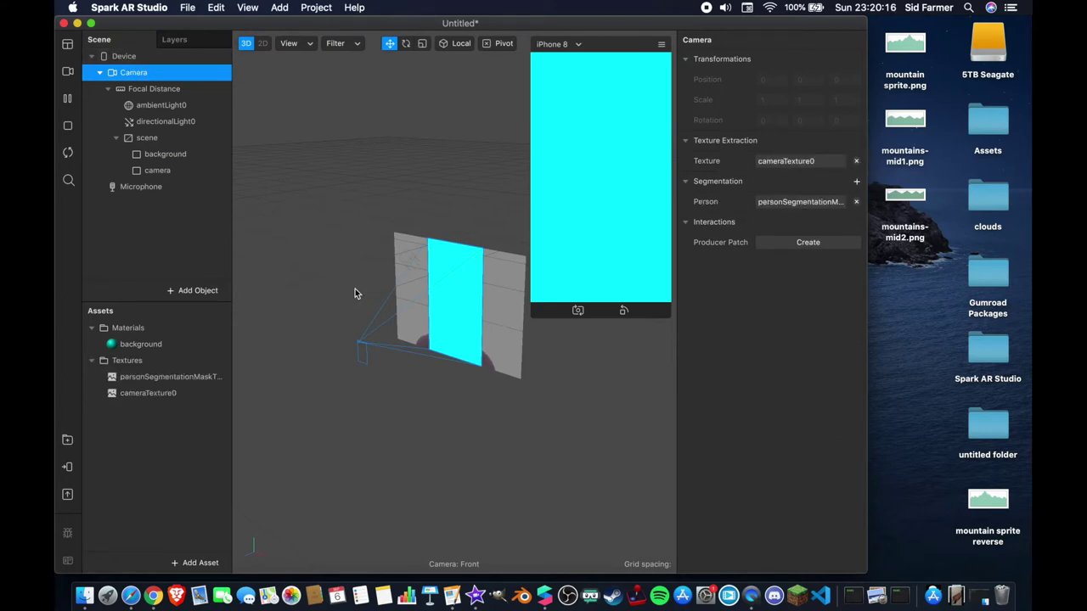
- Replace the camera rectangle's material with a new one named "camera"
{"action": "left_click", "coordinate": [153, 172]}
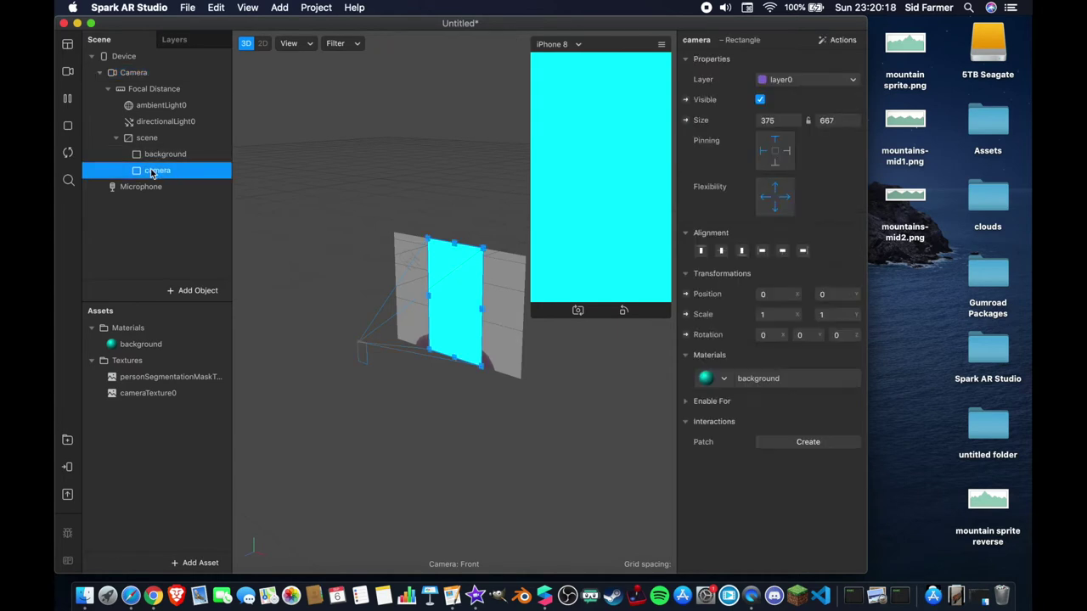
{"action": "left_click", "coordinate": [710, 378]}
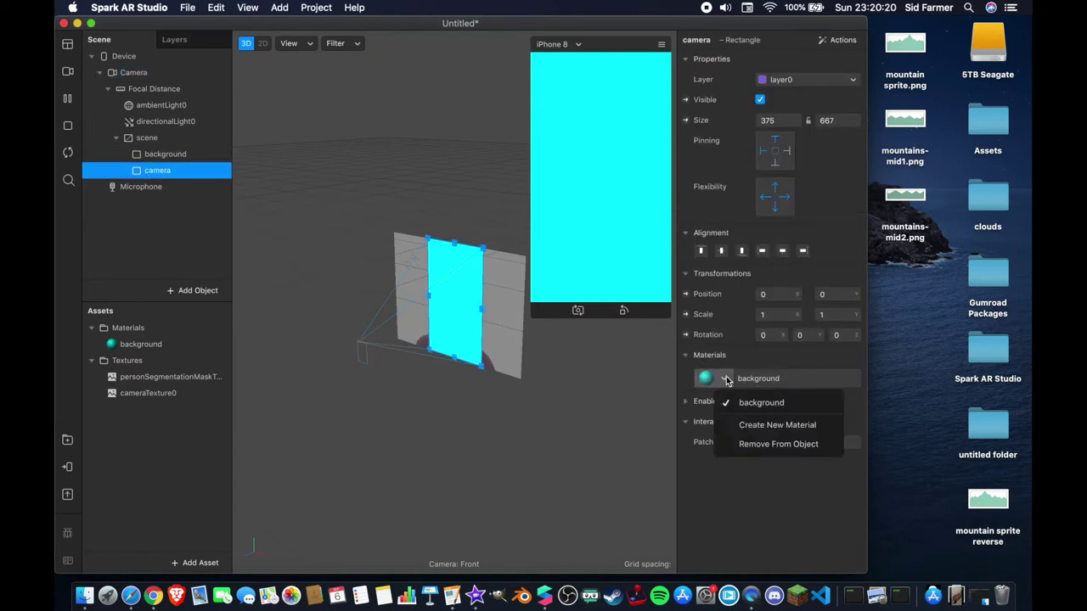
{"action": "left_click", "coordinate": [751, 425]}
{"action": "double_click", "coordinate": [146, 360]}
{"action": "type", "text": "d"}
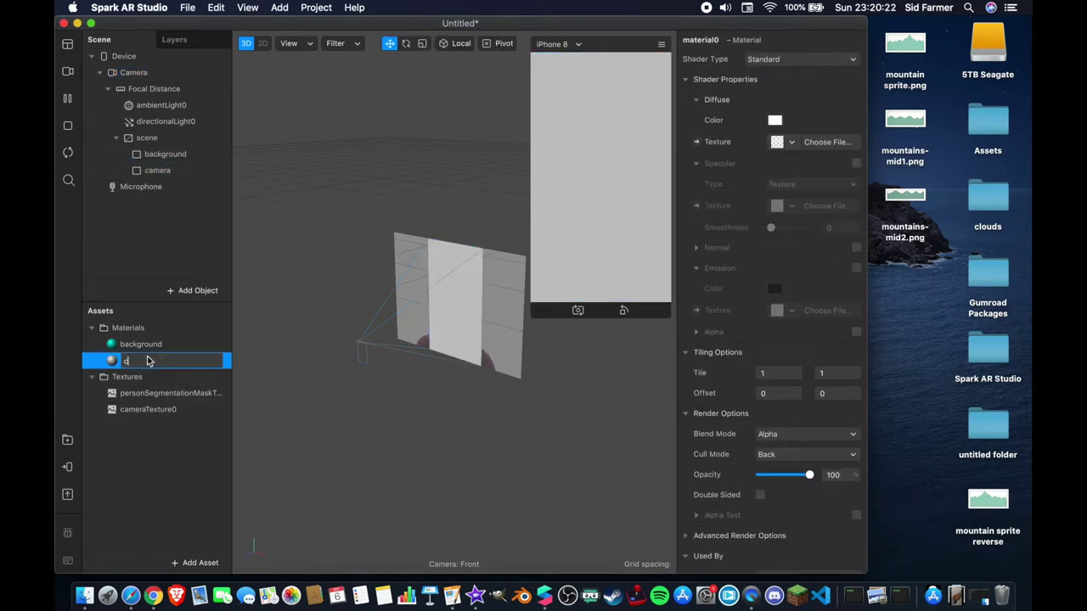
{"action": "type", "text": "amera"}
{"action": "key", "text": "Return"}
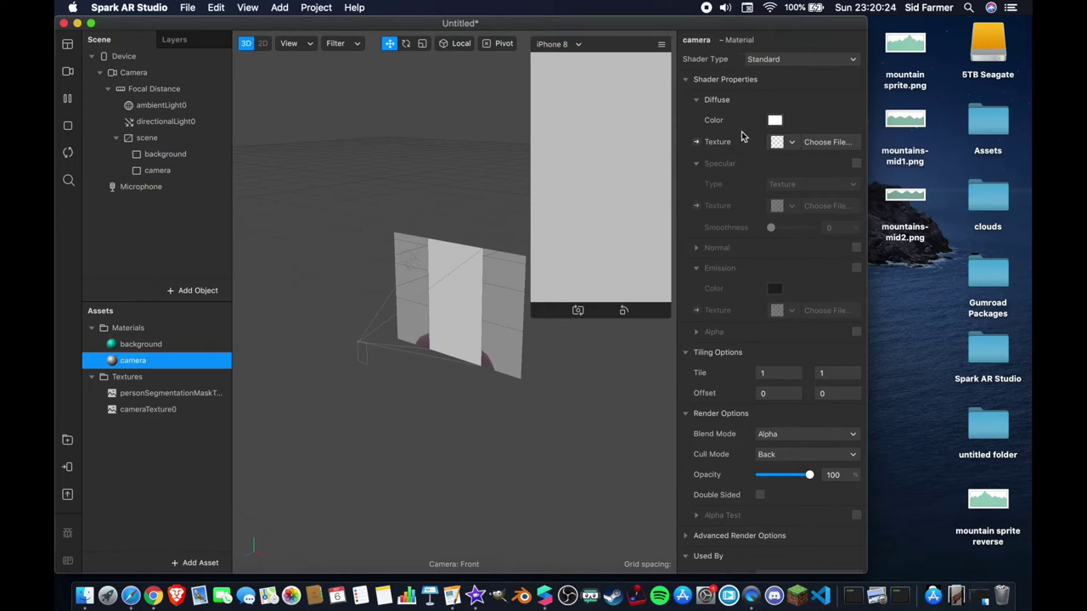
- Set the camera material's shader type to Flat and its diffuse texture to cameraTexture0
{"action": "left_click", "coordinate": [770, 59]}
{"action": "left_click", "coordinate": [771, 65]}
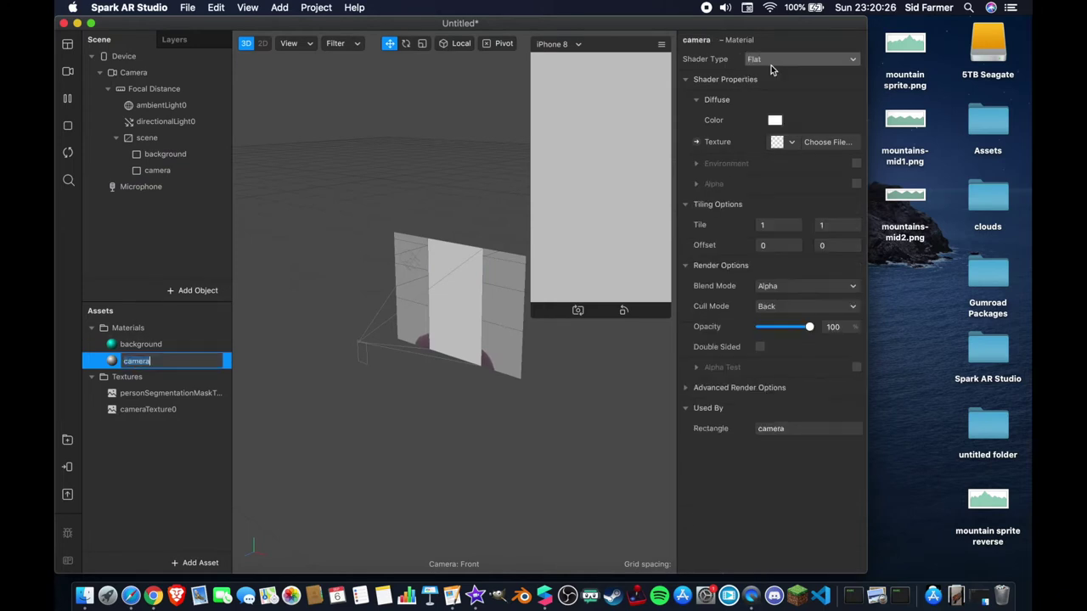
{"action": "left_click", "coordinate": [782, 142]}
{"action": "left_click", "coordinate": [752, 187]}
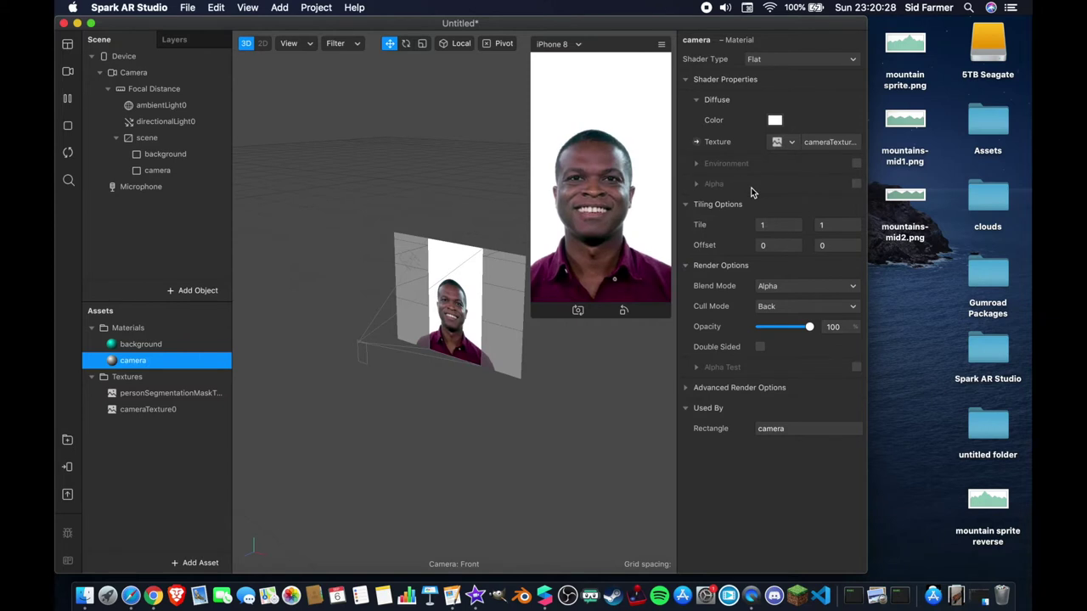
- Enable alpha on the camera material and use the person segmentation mask texture as its alpha texture
{"action": "left_click", "coordinate": [856, 184]}
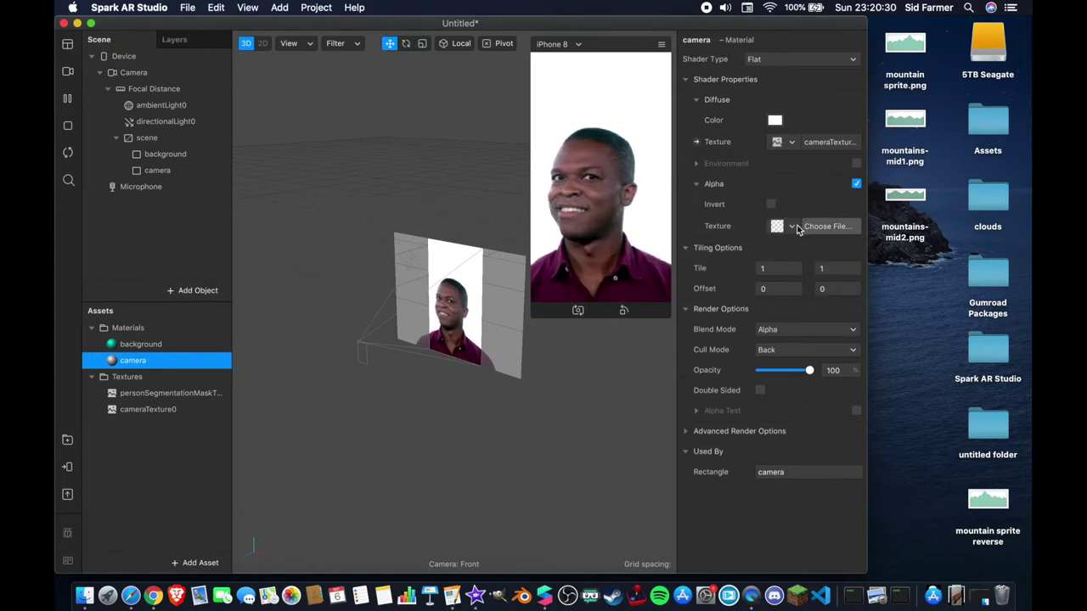
{"action": "left_click", "coordinate": [775, 226]}
{"action": "left_click", "coordinate": [771, 251]}
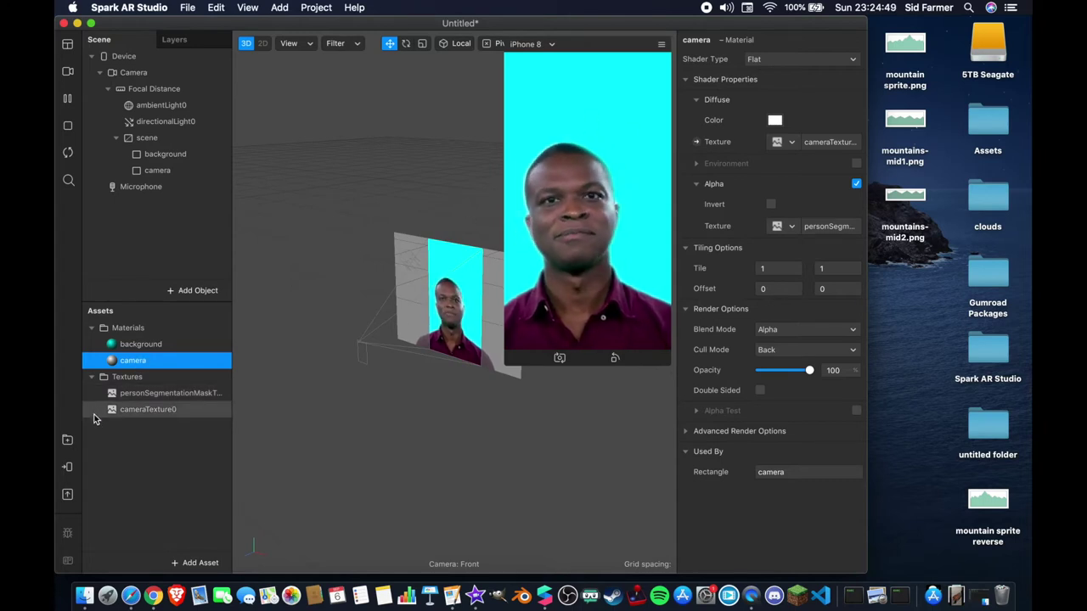
- Set the person segmentation mask texture's edge softness to 95%
{"action": "left_click", "coordinate": [133, 396]}
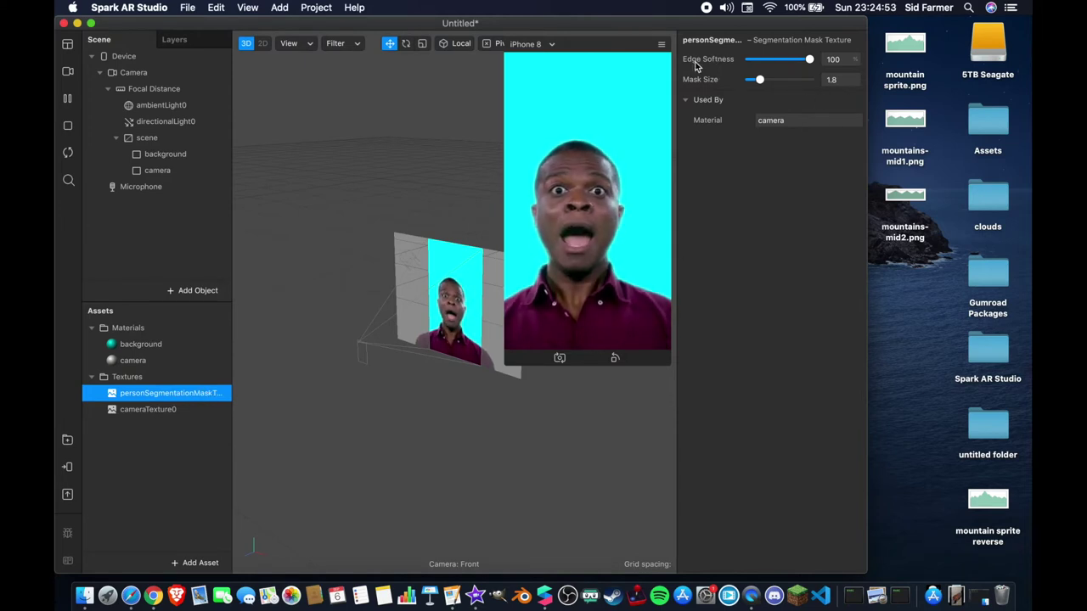
{"action": "left_click", "coordinate": [838, 59]}
{"action": "type", "text": "95"}
{"action": "key", "text": "Return"}
- Set the segmentation mask texture's mask size to about 2.56, checking the person's outline in an enlarged preview
{"action": "left_click", "coordinate": [845, 79]}
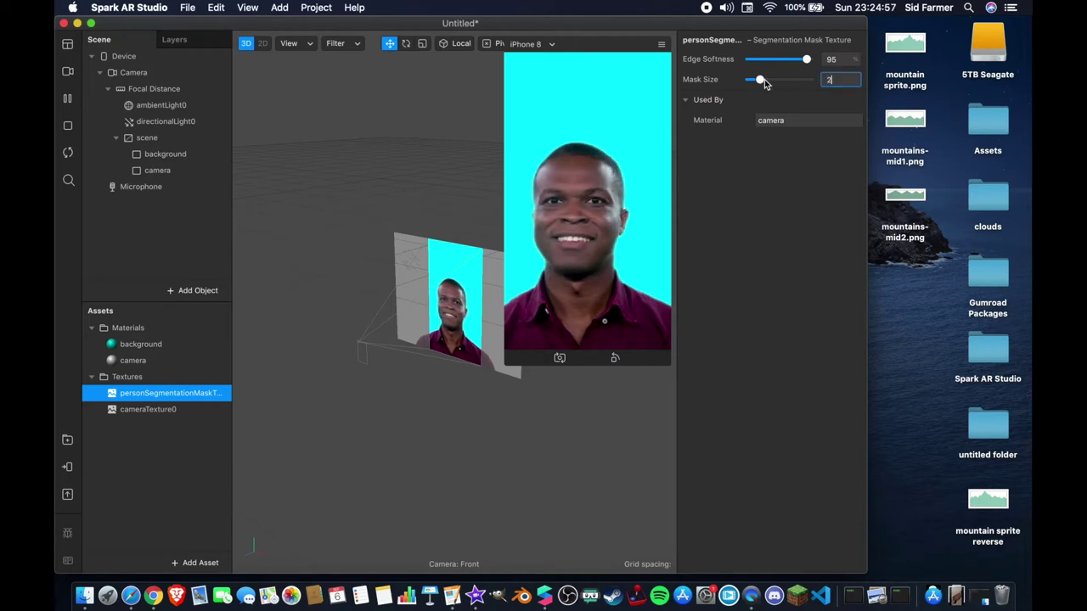
{"action": "key", "text": "Return"}
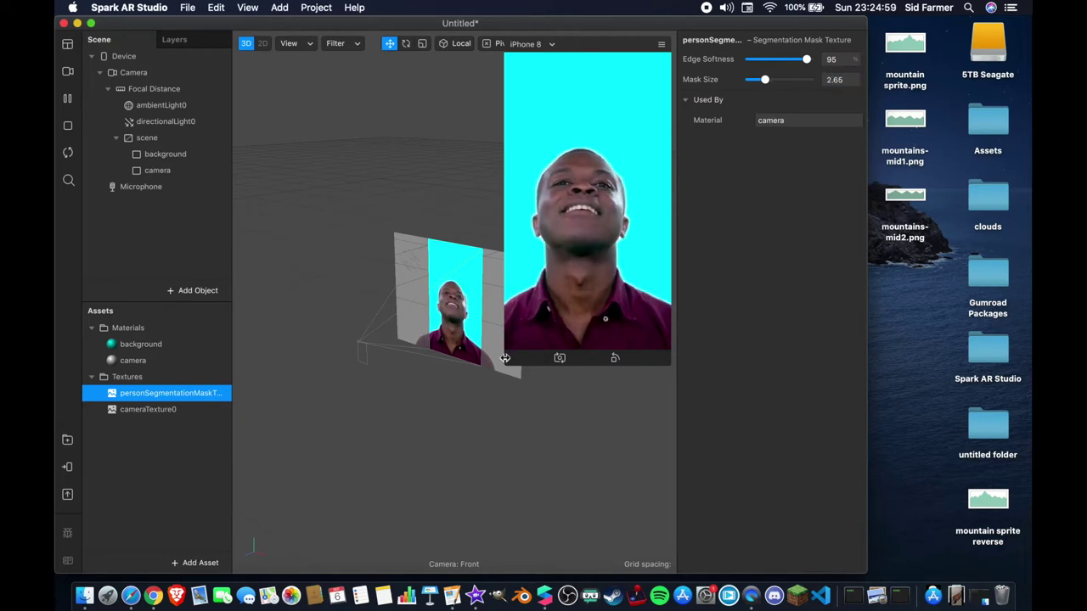
{"action": "left_click", "coordinate": [506, 359]}
{"action": "left_click", "coordinate": [837, 79]}
{"action": "key", "text": "BackSpace"}
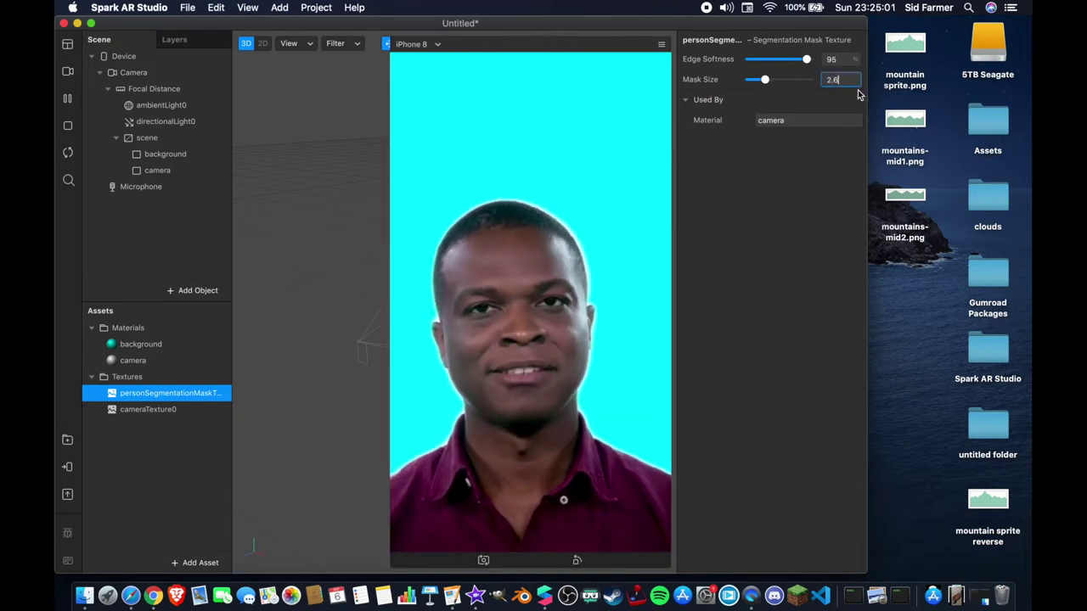
{"action": "key", "text": "Escape"}
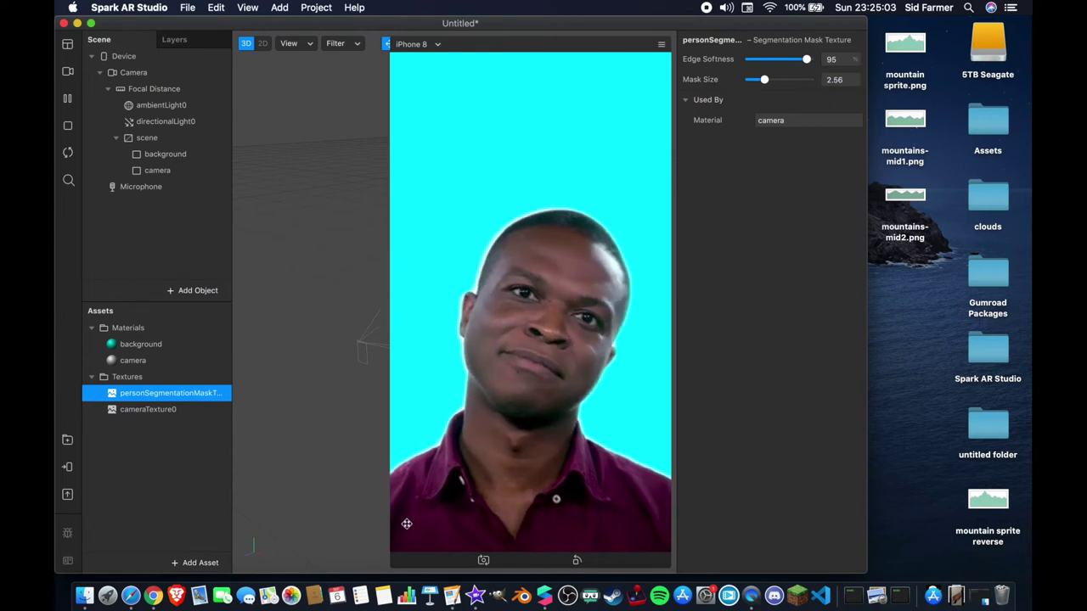
{"action": "left_click", "coordinate": [585, 38]}
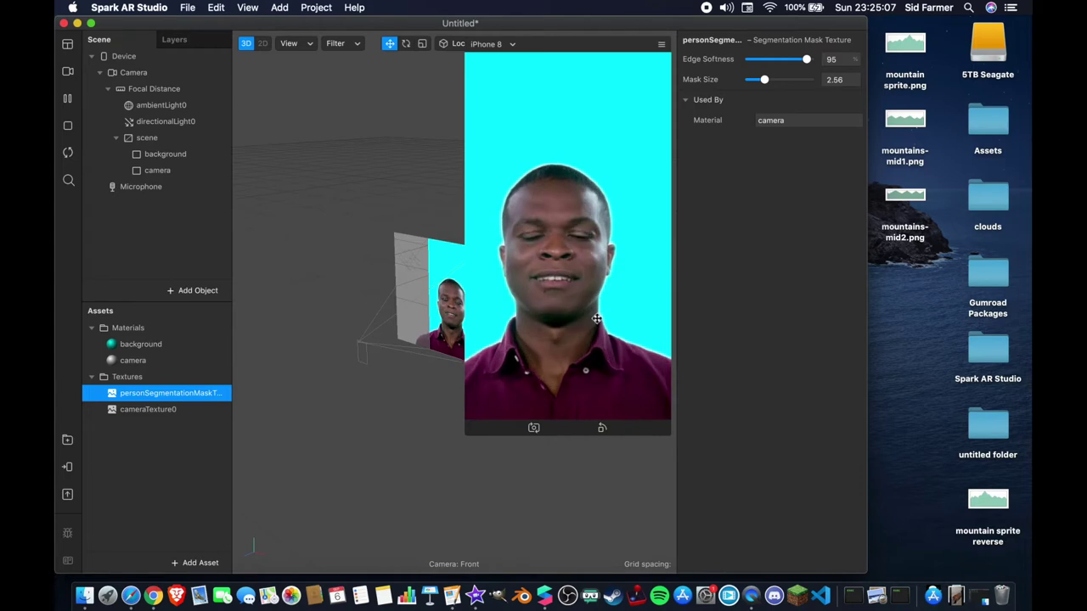
{"action": "mouse_move", "coordinate": [764, 80]}
{"action": "left_mouse_down"}
{"action": "mouse_move", "coordinate": [813, 88]}
{"action": "mouse_move", "coordinate": [773, 96]}
{"action": "left_mouse_up"}
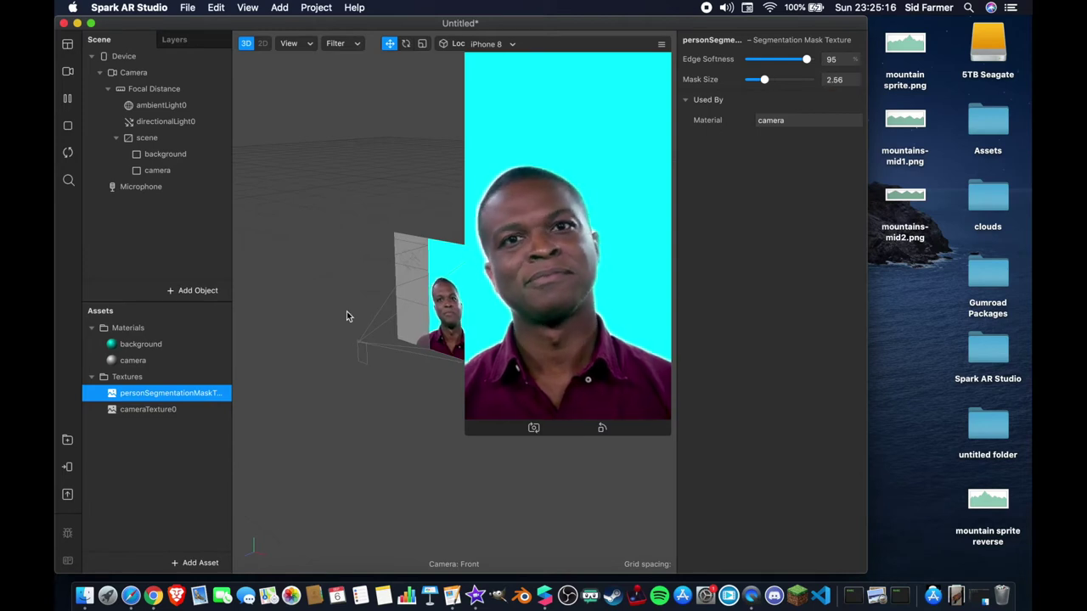
- Duplicate the camera rectangle, name the copy "clouds" and place it between the background and camera rectangles
{"action": "left_click", "coordinate": [158, 361]}
{"action": "left_click", "coordinate": [169, 171]}
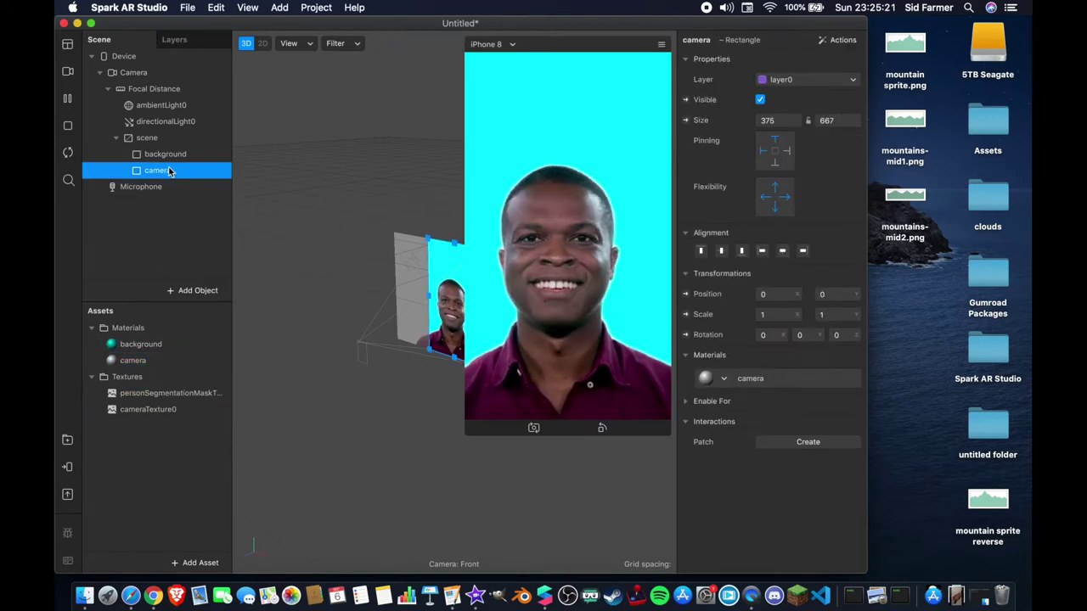
{"action": "key", "text": "super+d"}
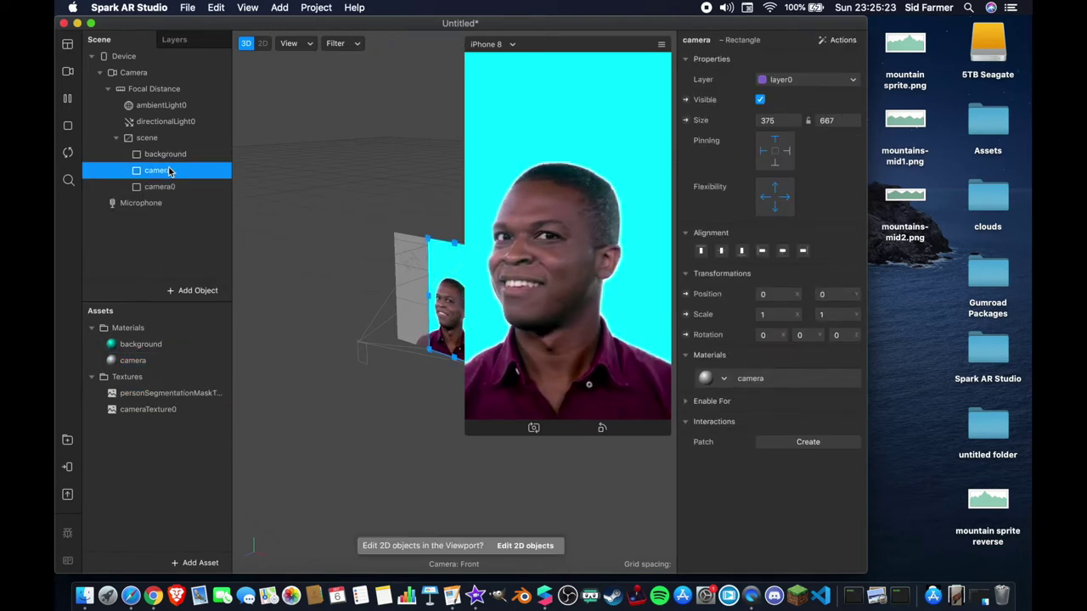
{"action": "double_click", "coordinate": [160, 186]}
{"action": "type", "text": "d"}
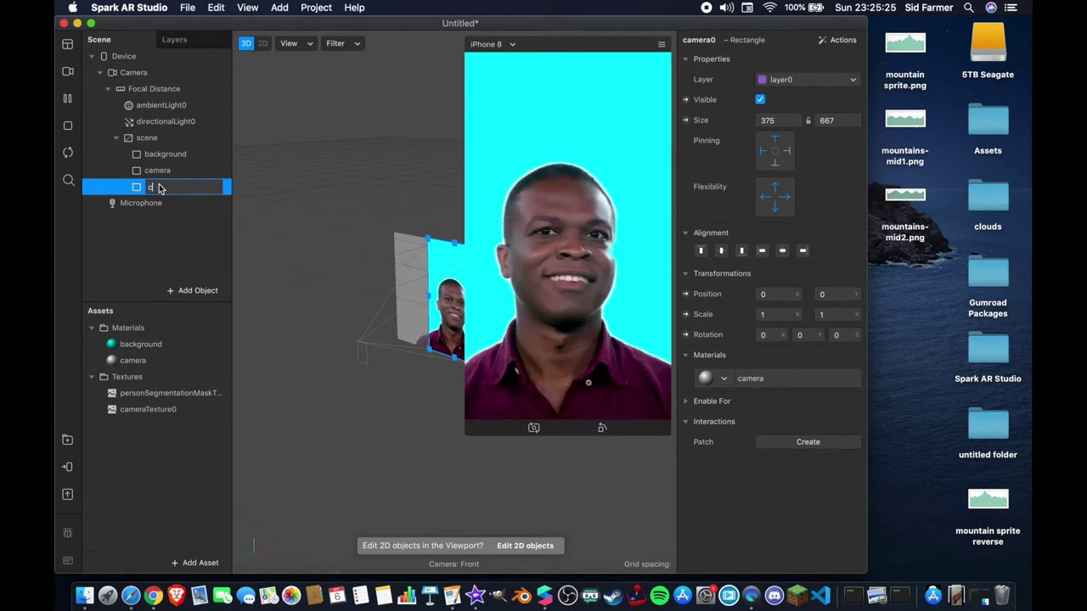
{"action": "type", "text": "louds"}
{"action": "key", "text": "Return"}
{"action": "left_click_drag", "start_coordinate": [159, 188], "coordinate": [161, 164]}
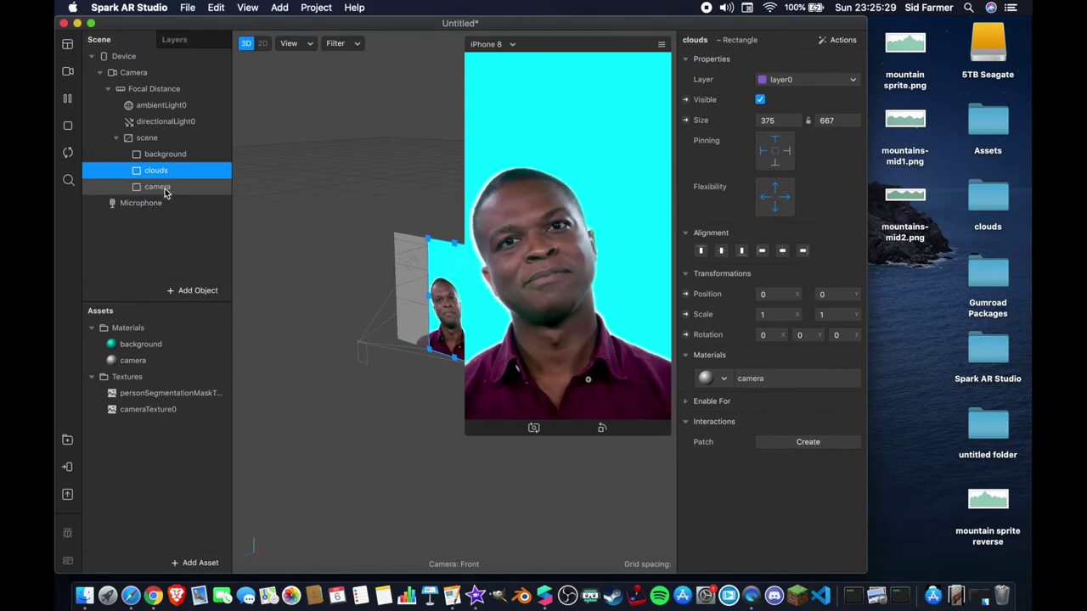
{"action": "left_click", "coordinate": [159, 186]}
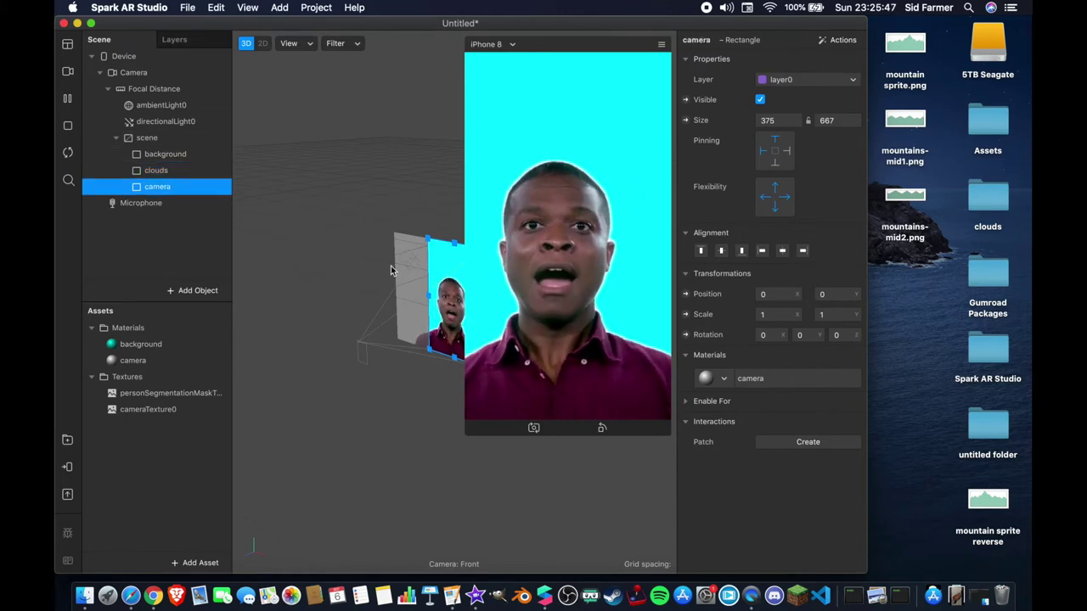
{"action": "left_click", "coordinate": [124, 155]}
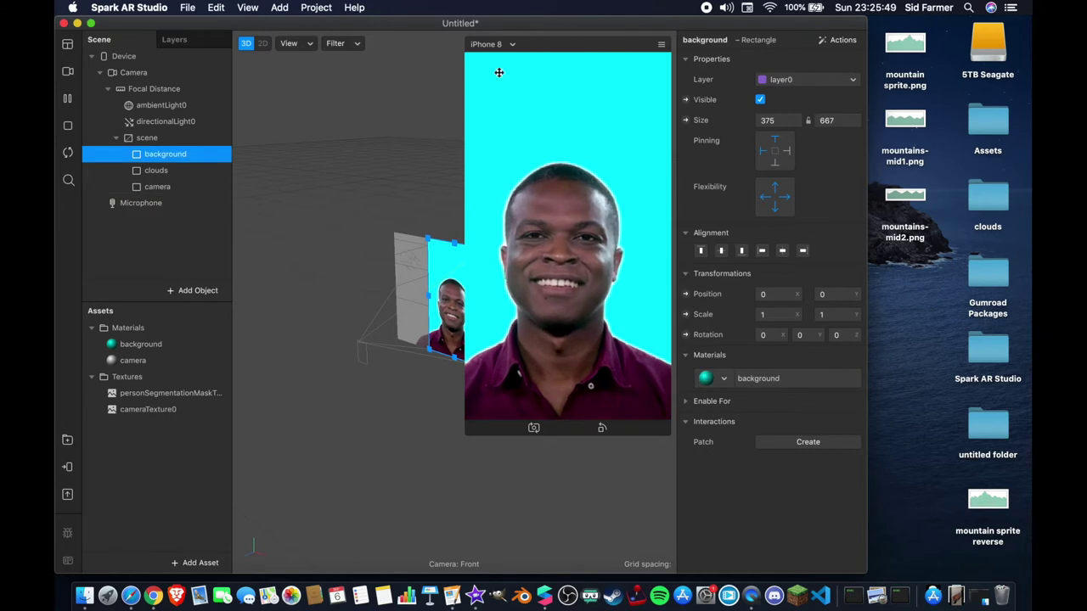
{"action": "left_click", "coordinate": [167, 171]}
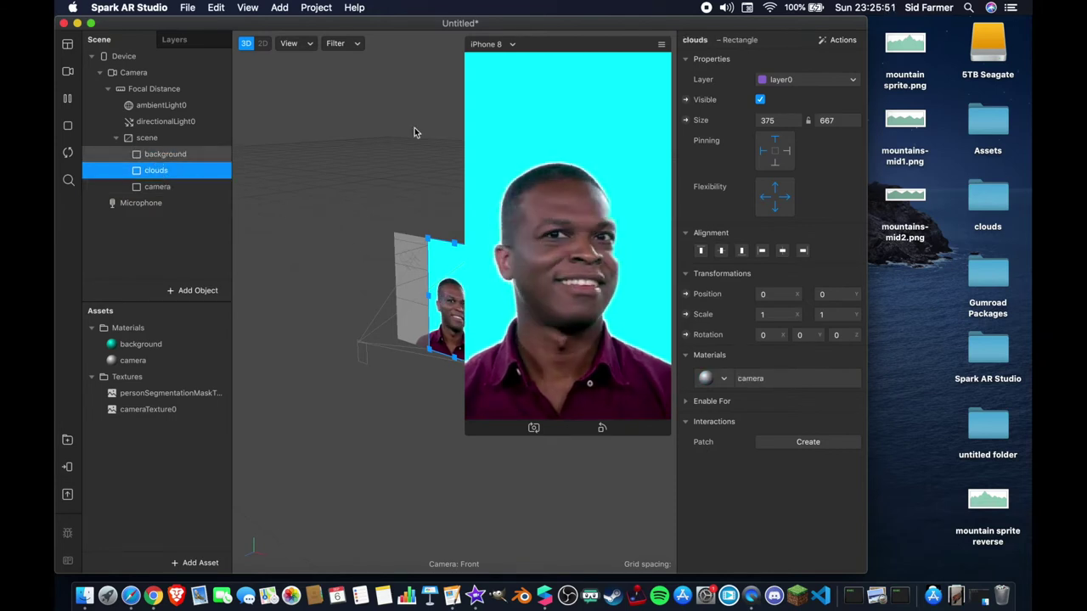
{"action": "left_click", "coordinate": [148, 189]}
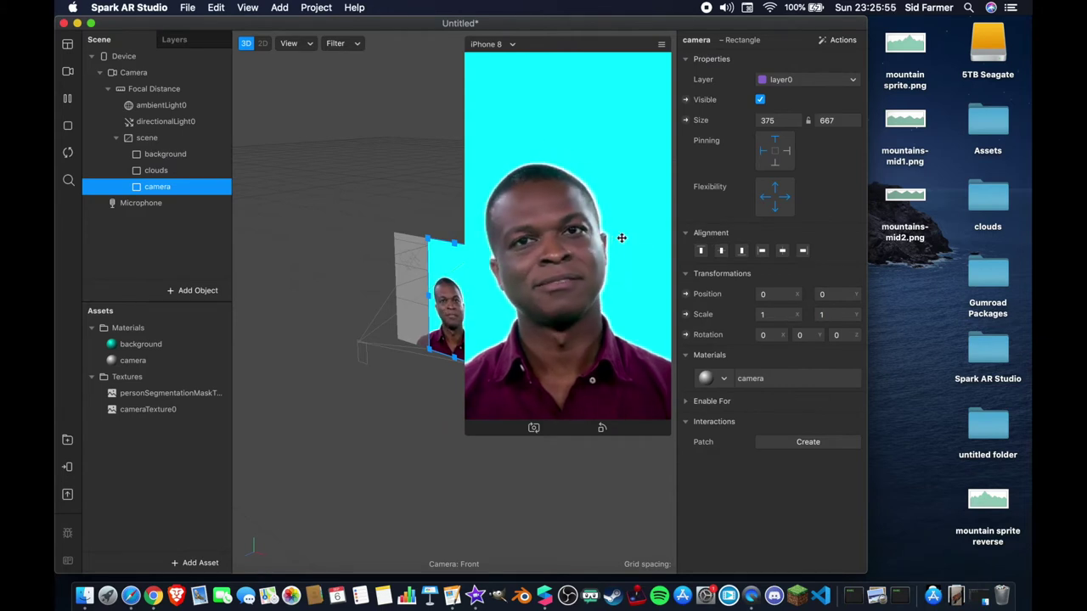
- Replace the clouds rectangle's material with a new one named "clouds"
{"action": "left_click", "coordinate": [161, 170]}
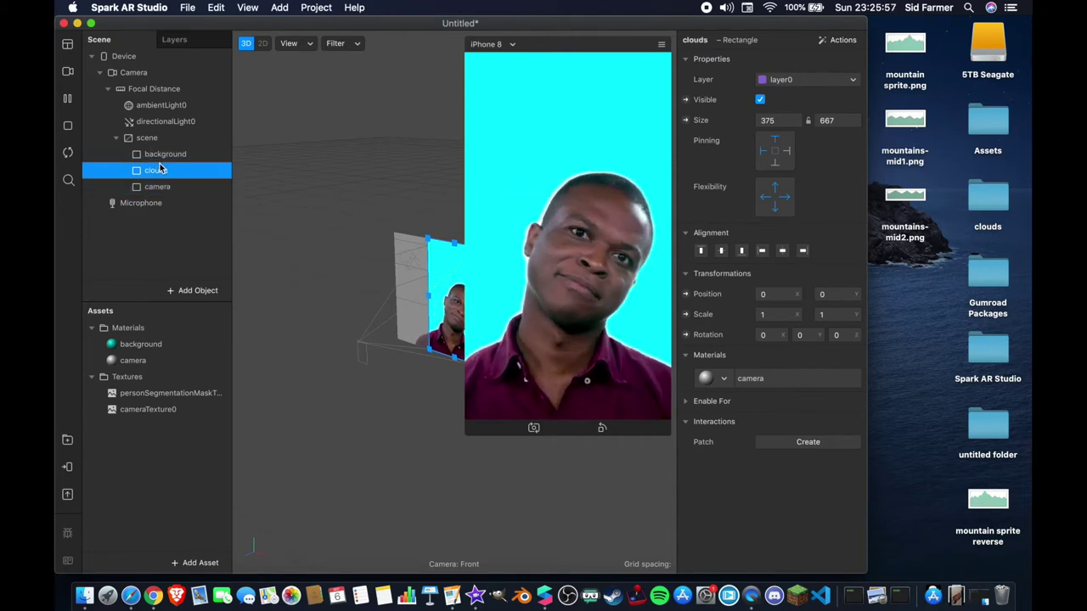
{"action": "left_click", "coordinate": [717, 383]}
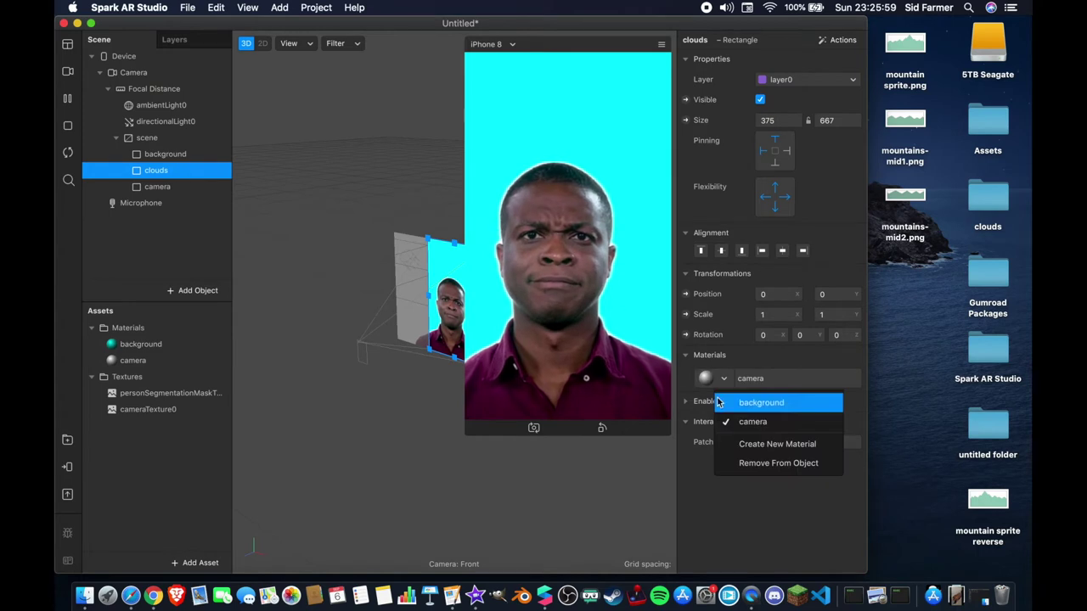
{"action": "left_click", "coordinate": [747, 444]}
{"action": "double_click", "coordinate": [168, 377]}
{"action": "type", "text": "clouds"}
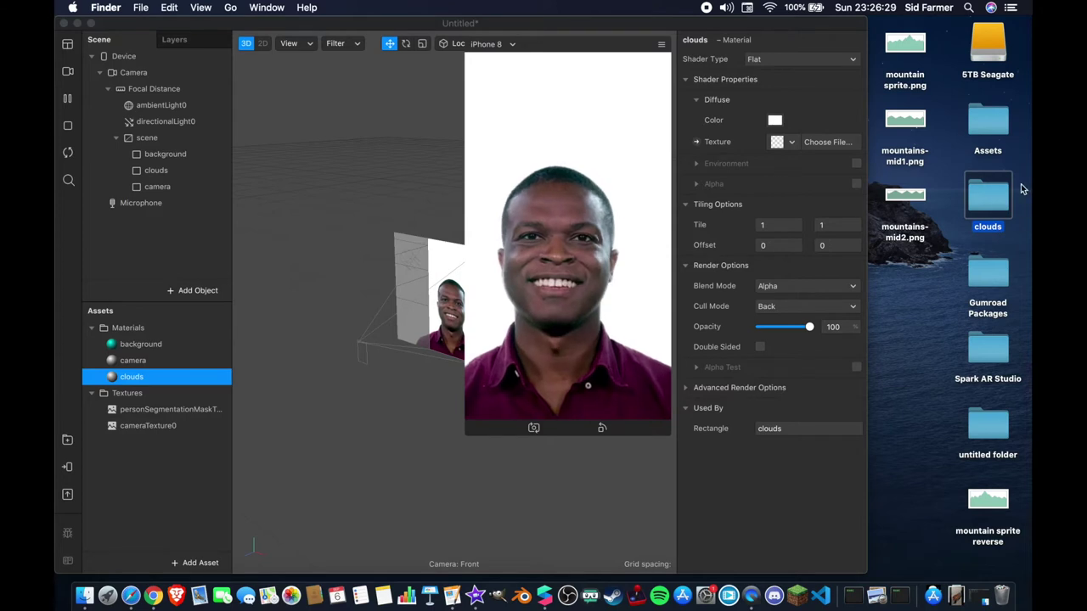
- Give the clouds material a looping animation sequence as its diffuse texture, using the frame [1-24] cloud images
{"action": "left_click", "coordinate": [362, 298]}
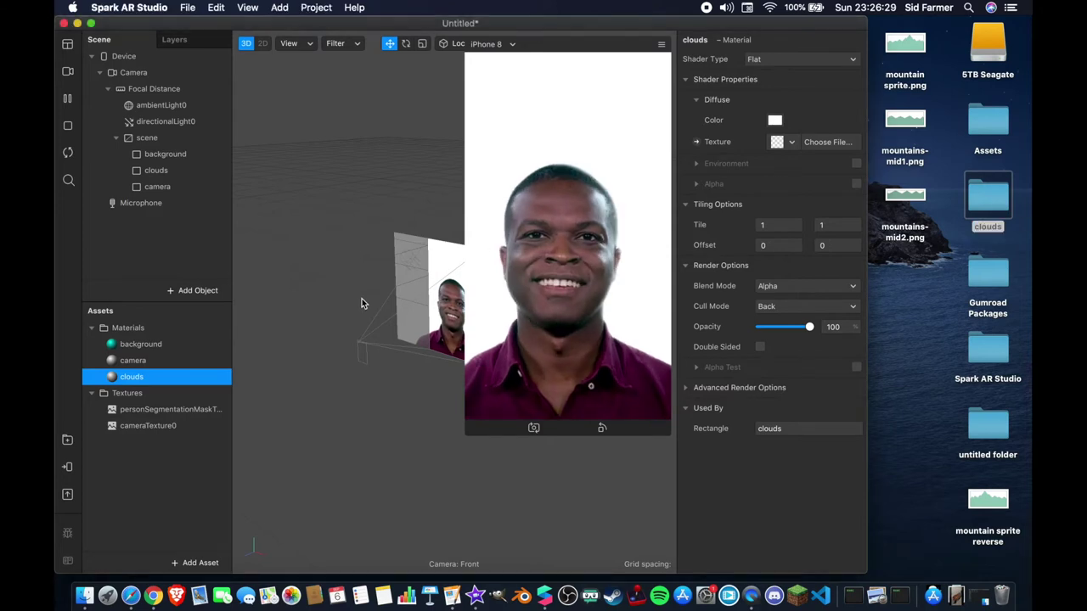
{"action": "left_click", "coordinate": [134, 380]}
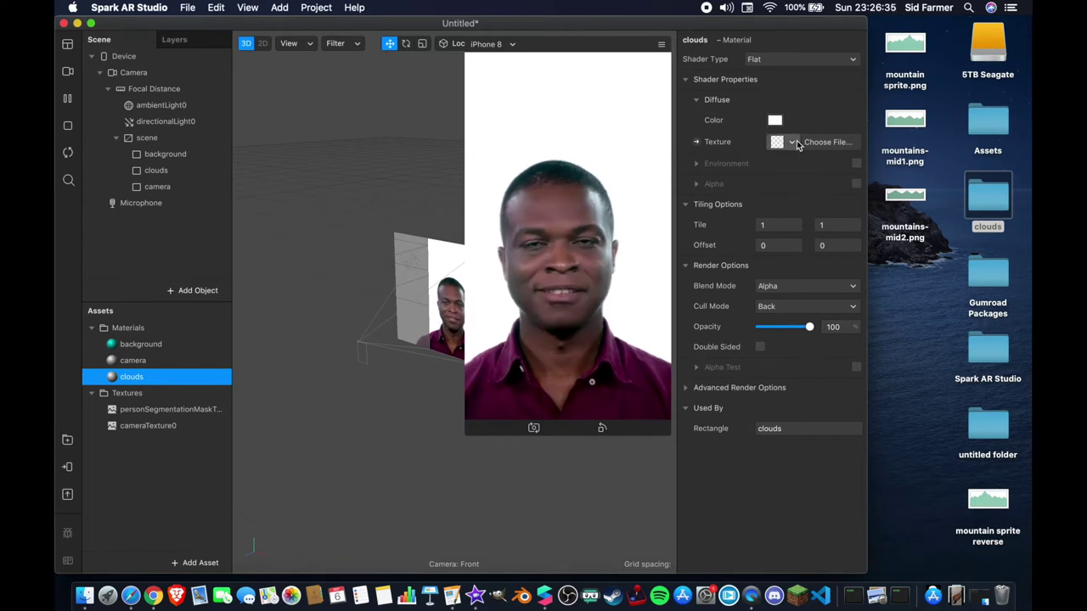
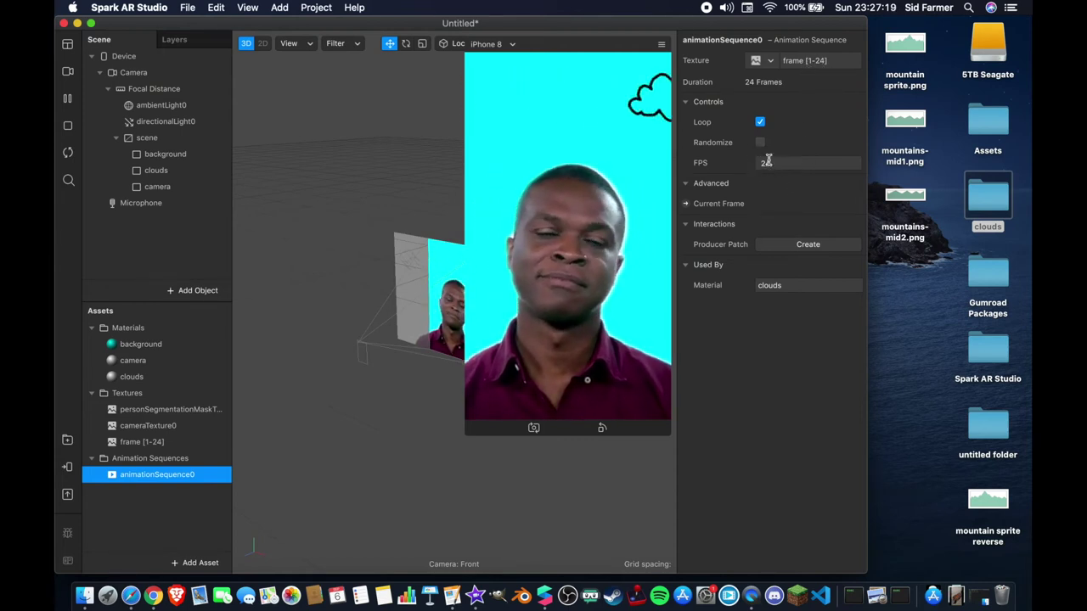
{"action": "key", "text": "Return"}
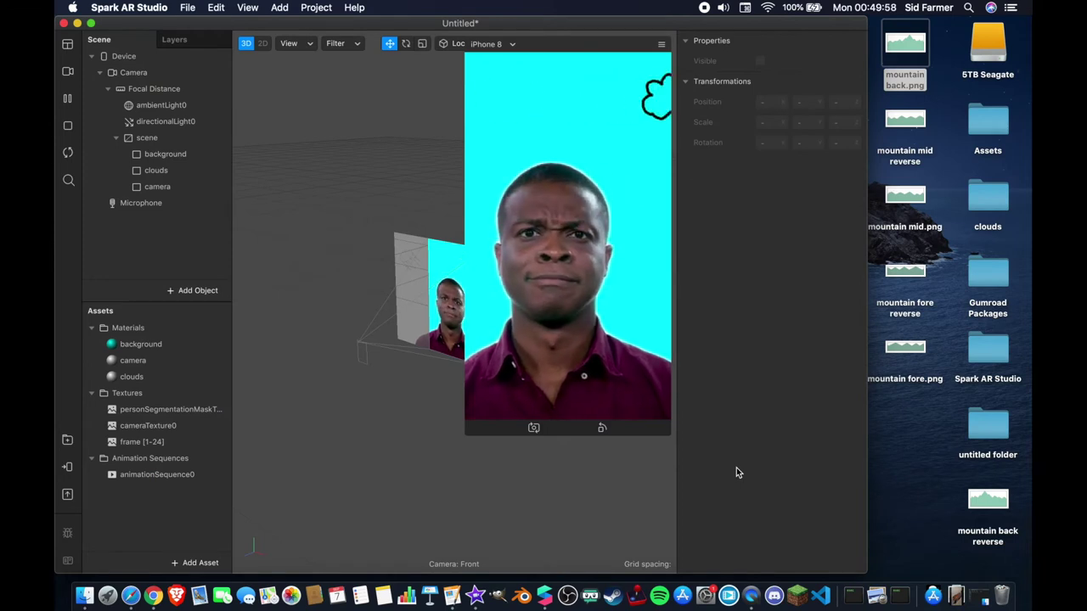
{"action": "left_click", "coordinate": [899, 47]}
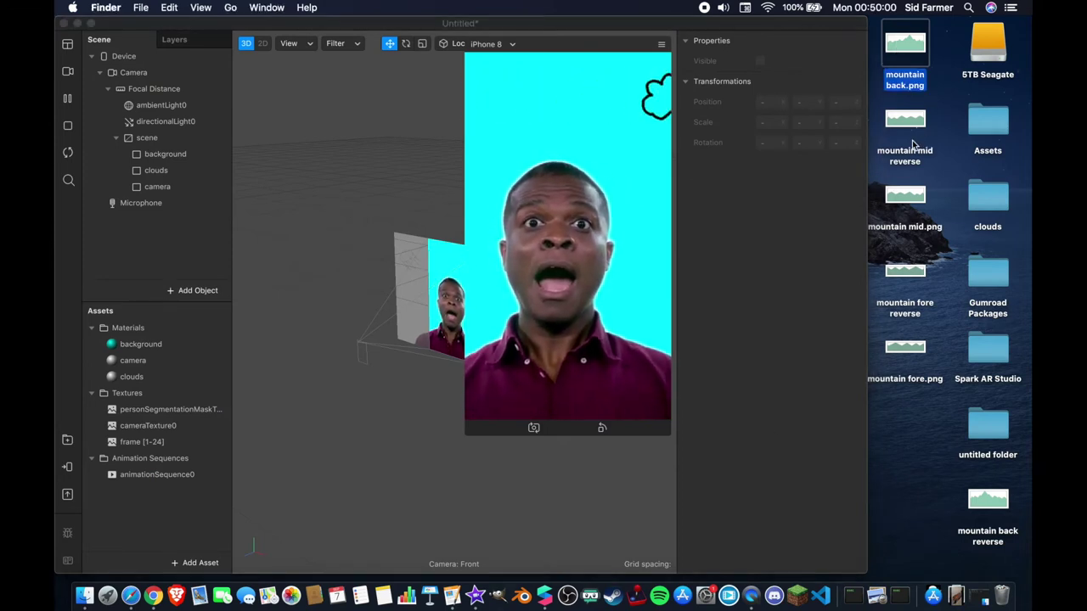
{"action": "left_click", "coordinate": [915, 132]}
{"action": "left_click", "coordinate": [903, 43]}
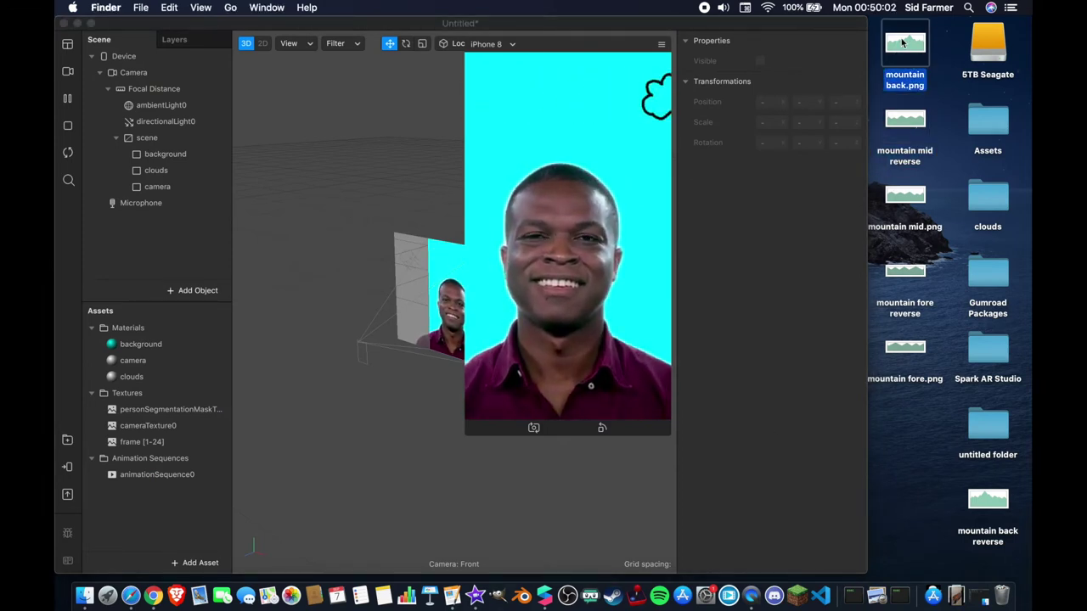
{"action": "left_click", "coordinate": [906, 144]}
{"action": "left_click", "coordinate": [897, 274]}
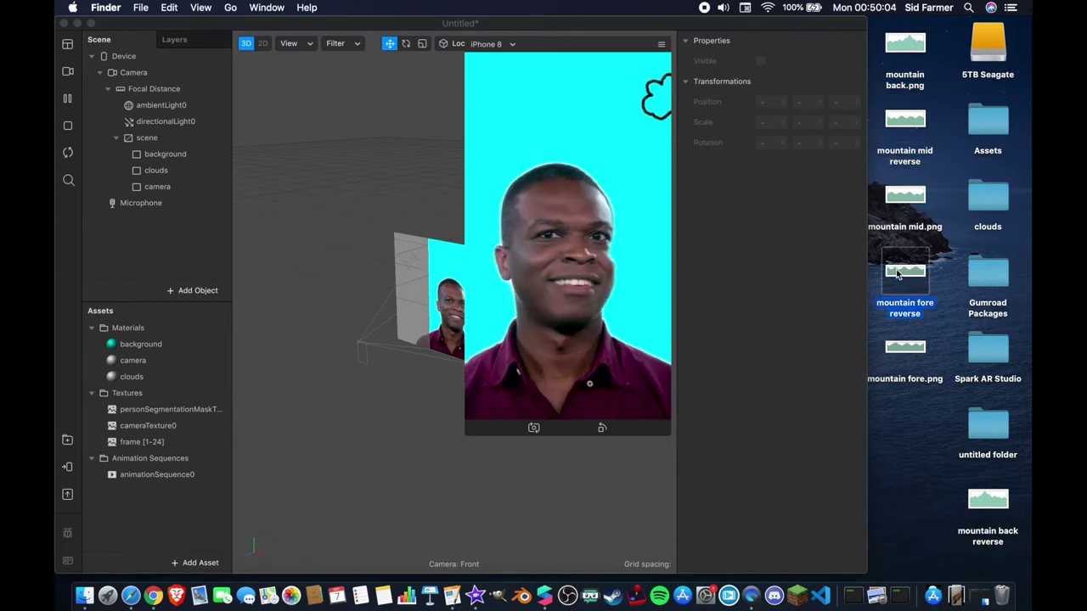
- Flip mountain back.png horizontally in Preview and save the mirrored image
{"action": "double_click", "coordinate": [903, 47]}
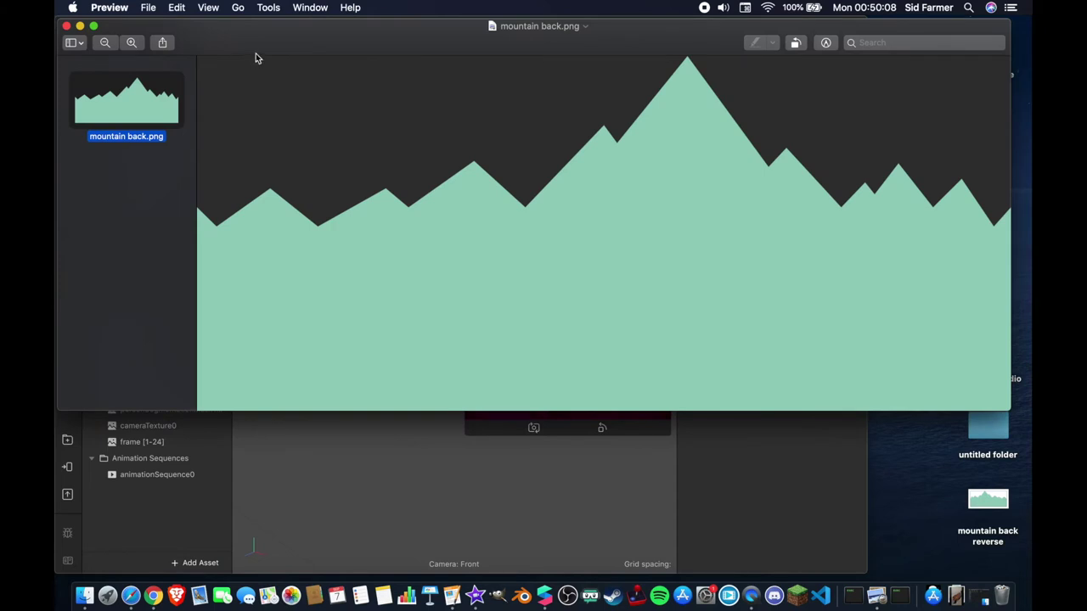
{"action": "left_click", "coordinate": [268, 8]}
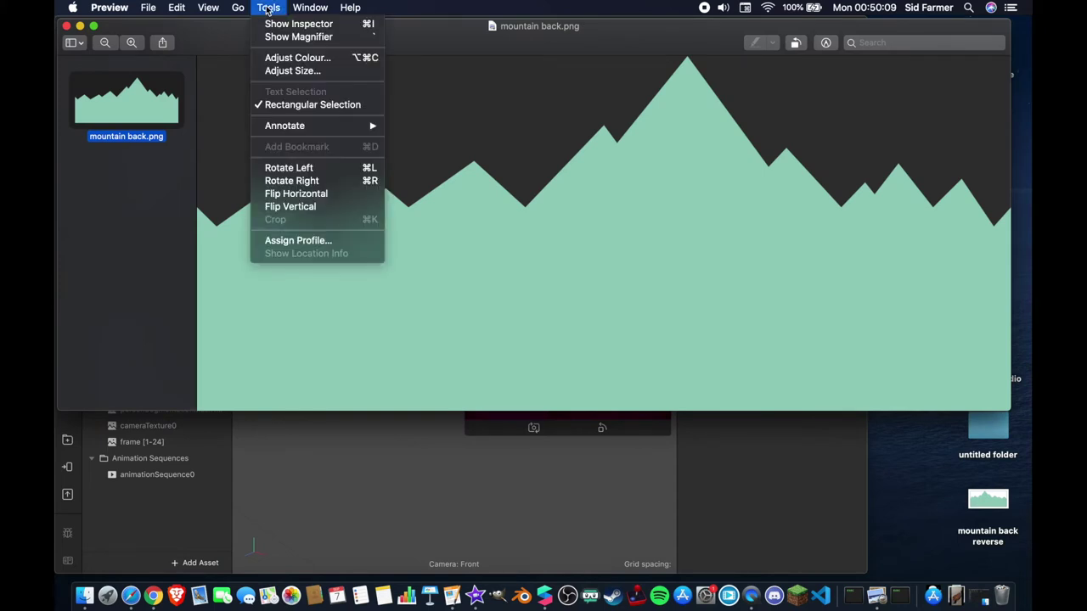
{"action": "left_click", "coordinate": [291, 195]}
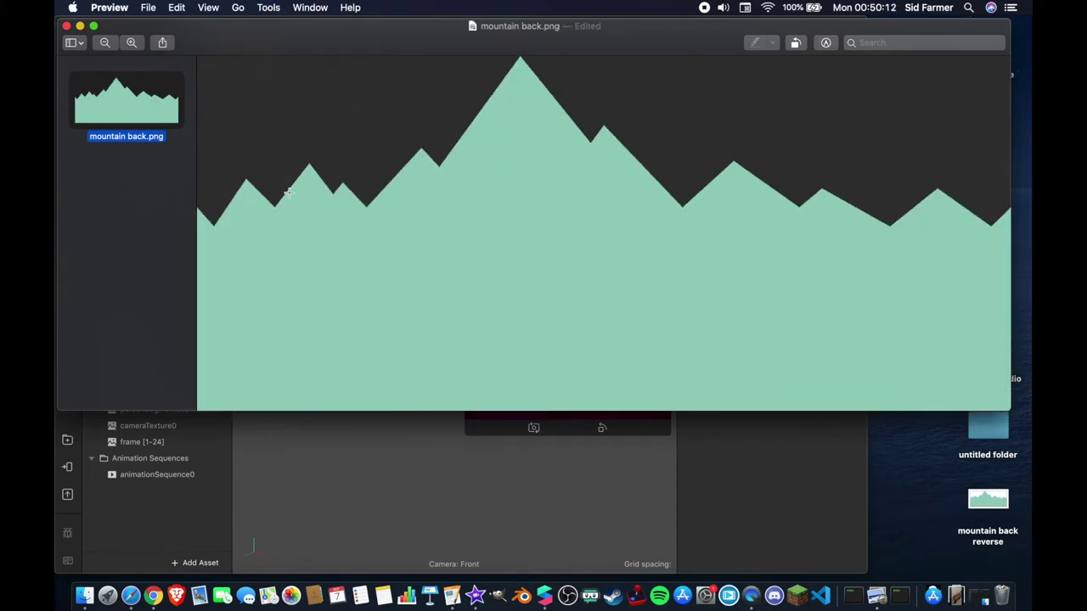
{"action": "key", "text": "super+s"}
{"action": "key", "text": "super+q"}
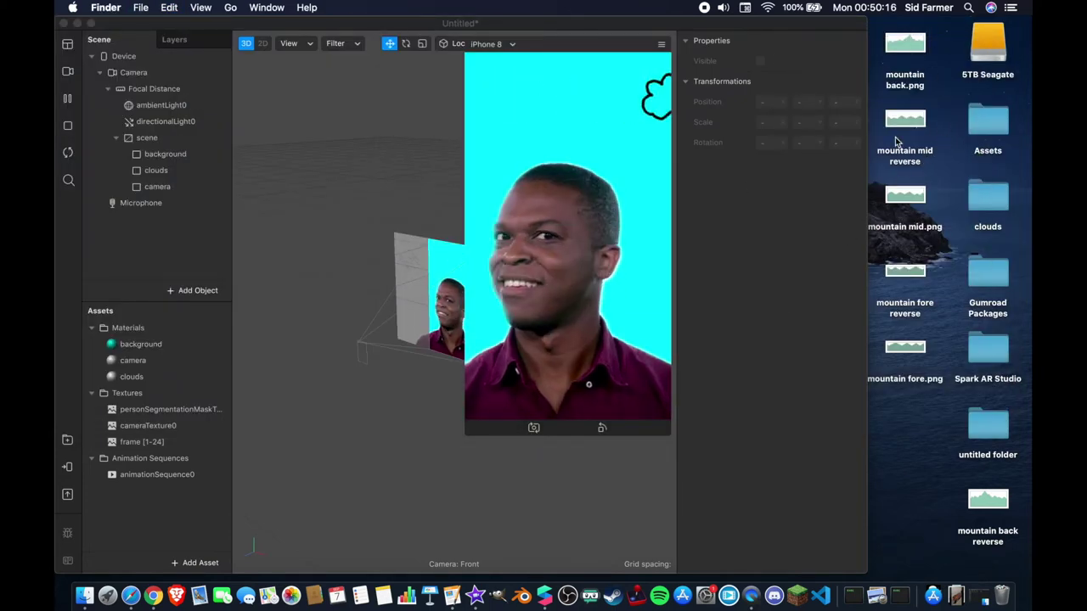
- Import the six desktop mountain images (back, mid and fore, each with its reverse) into the Spark AR Studio project's assets
{"action": "left_click", "coordinate": [986, 501]}
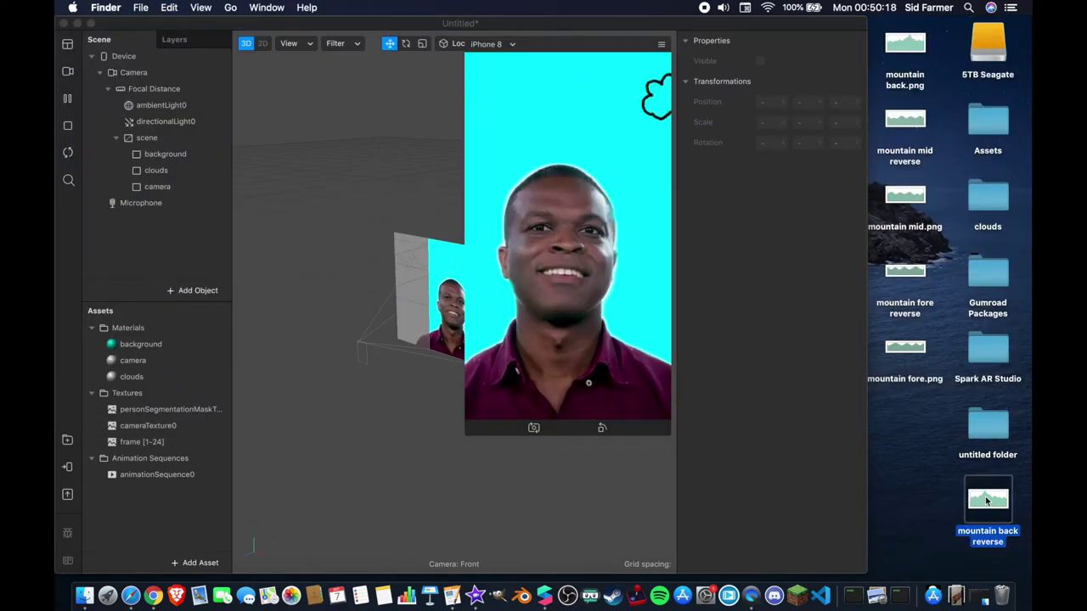
{"action": "left_click_drag", "start_coordinate": [916, 407], "coordinate": [905, 51]}
{"action": "left_click", "coordinate": [992, 501], "text": "super"}
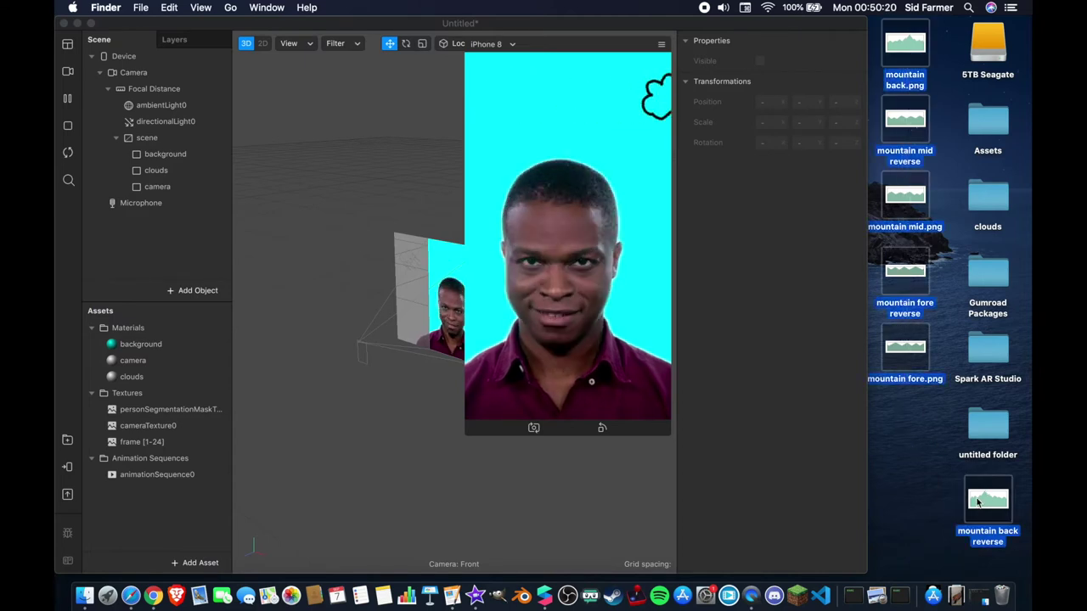
{"action": "left_click_drag", "start_coordinate": [994, 503], "coordinate": [164, 522]}
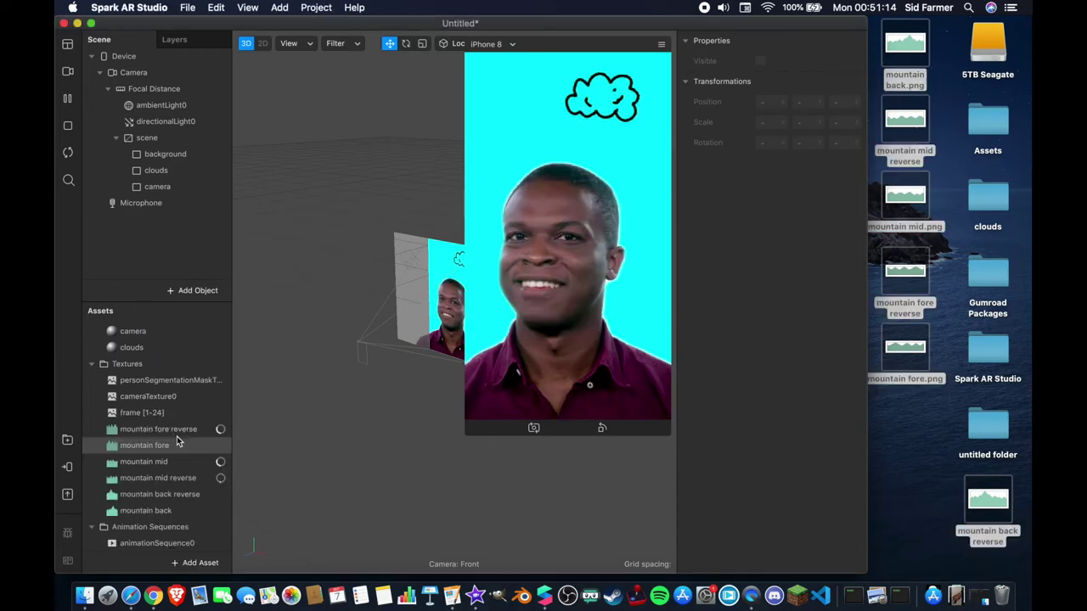
- Turn on the No compression option for all six mountain textures, from mountain fore reverse to mountain back
{"action": "left_click", "coordinate": [169, 437]}
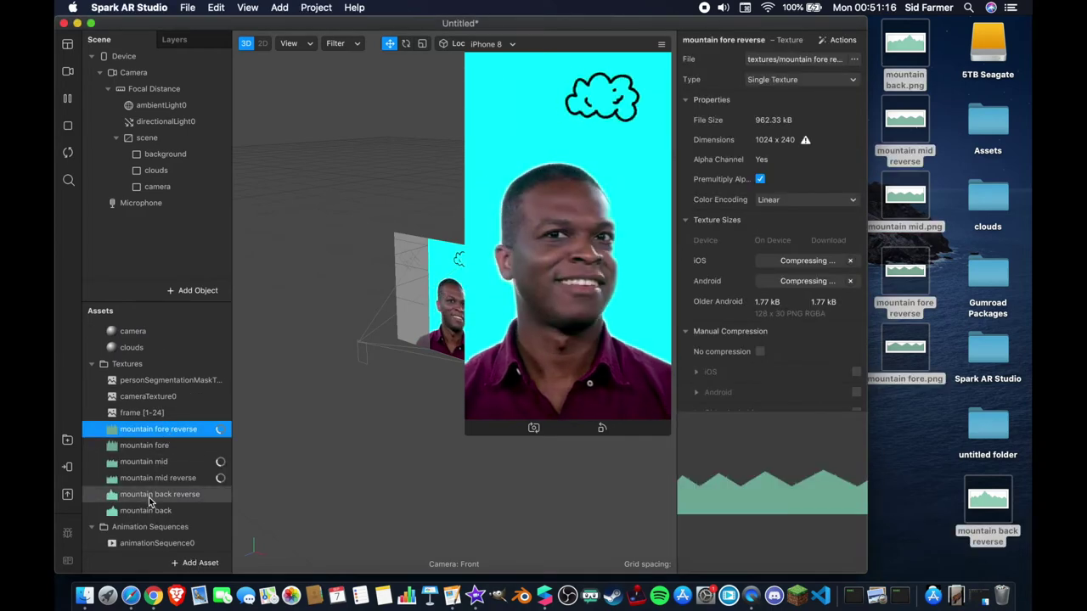
{"action": "left_click", "coordinate": [149, 510], "text": "shift"}
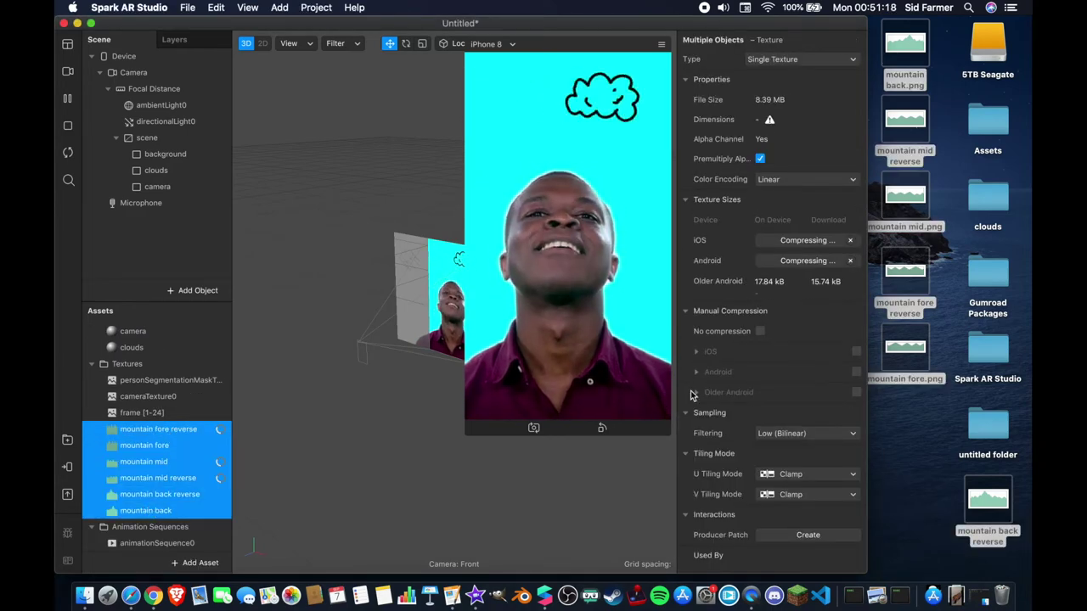
{"action": "left_click", "coordinate": [760, 332]}
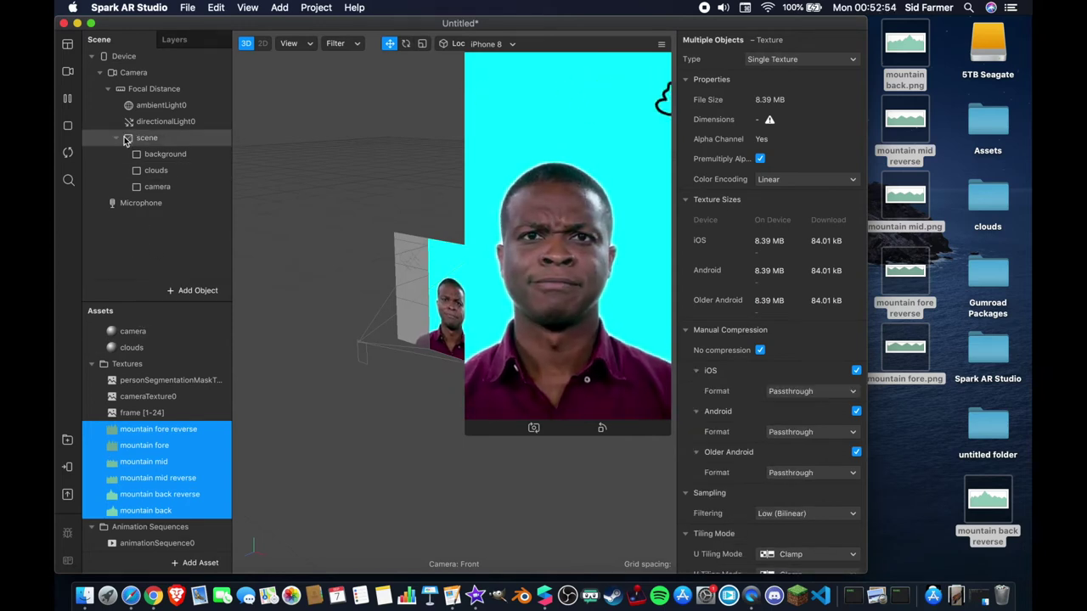
- Duplicate the camera rectangle, rename the copy "mountain back1", and duplicate that for the second back layer
{"action": "left_click", "coordinate": [166, 189]}
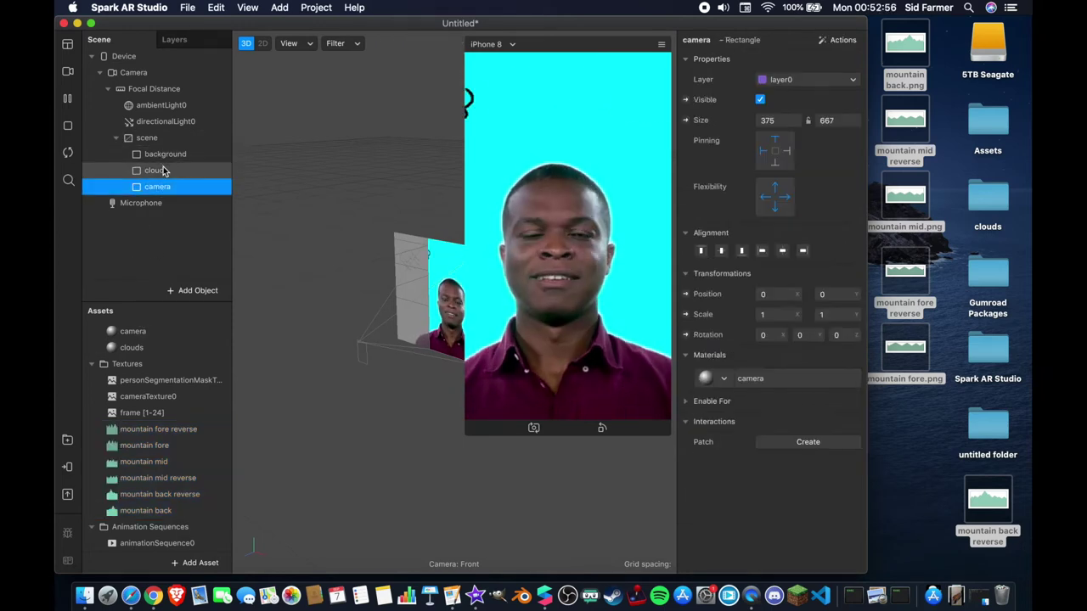
{"action": "key", "text": "super+d"}
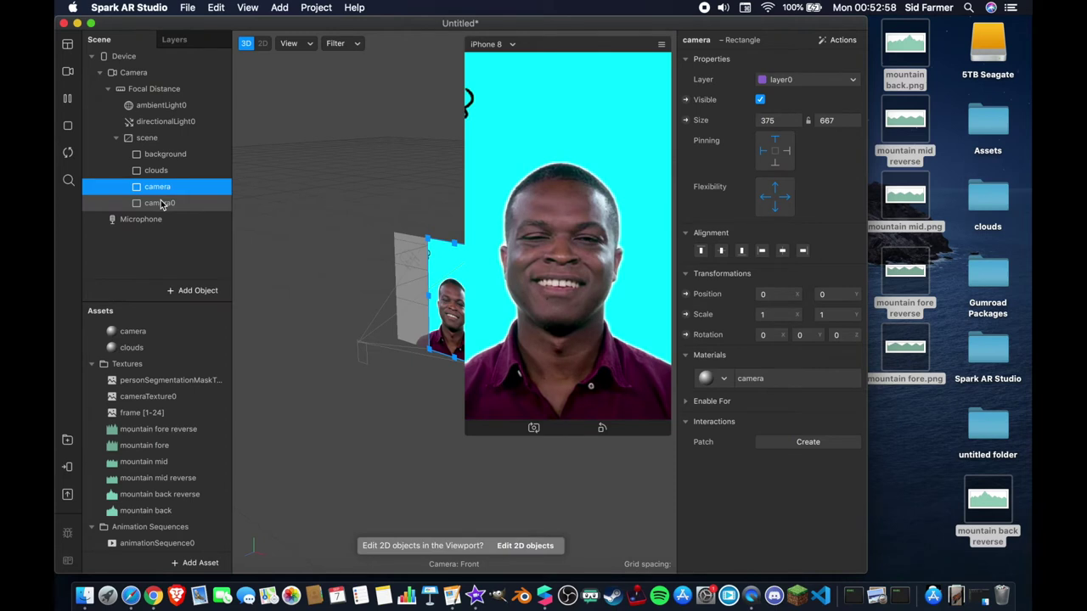
{"action": "double_click", "coordinate": [162, 204]}
{"action": "type", "text": "mountain back"}
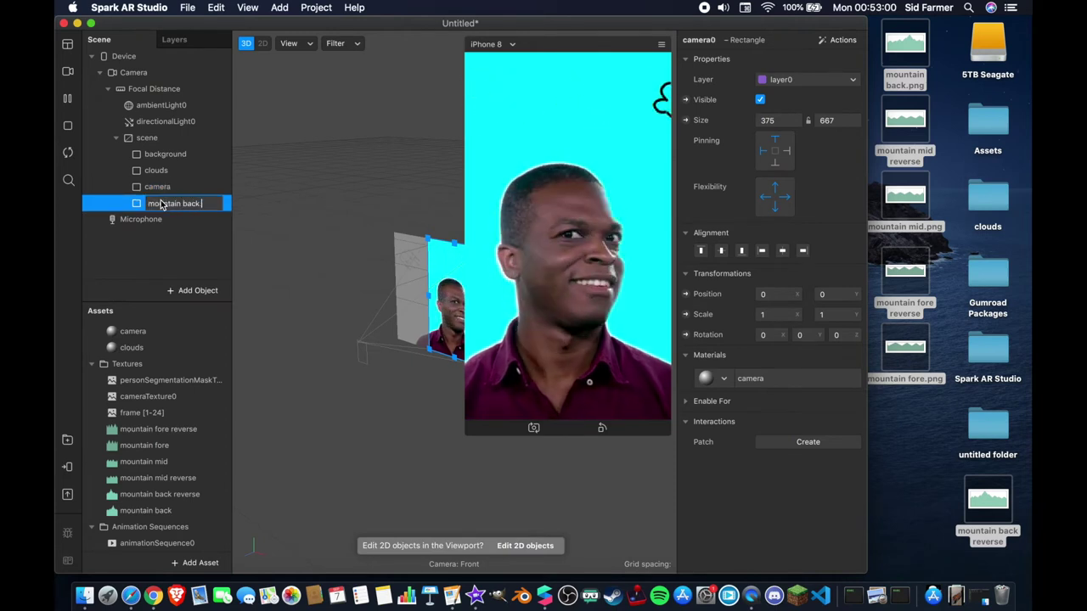
{"action": "type", "text": "1"}
{"action": "key", "text": "Return"}
{"action": "key", "text": "super+d"}
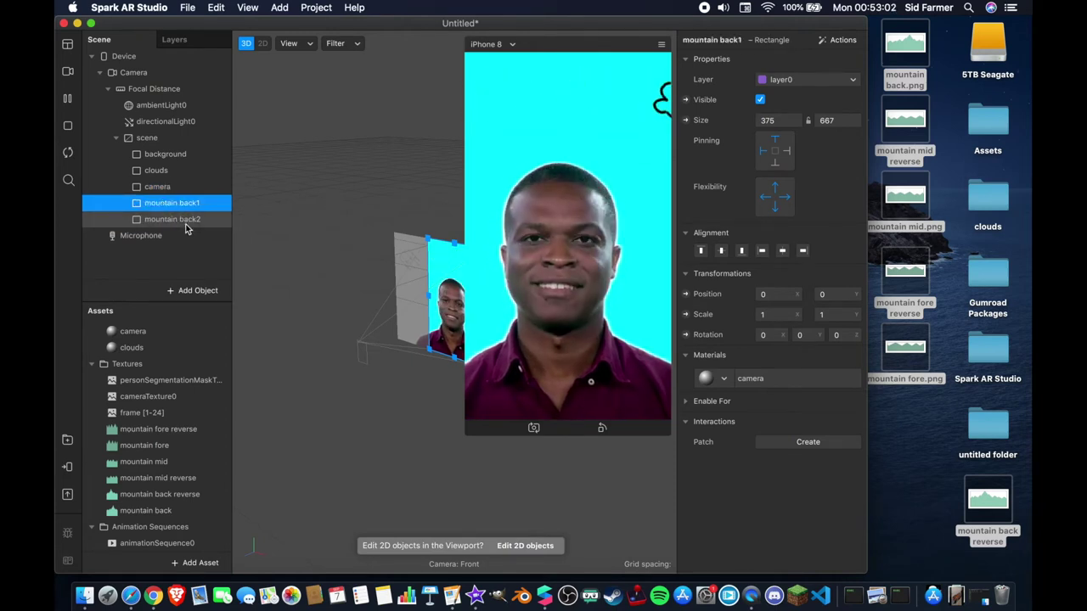
- Duplicate the mountain back2 rectangle, rename the copy "mountain mid1", and duplicate it for the second mid layer
{"action": "left_click", "coordinate": [183, 221]}
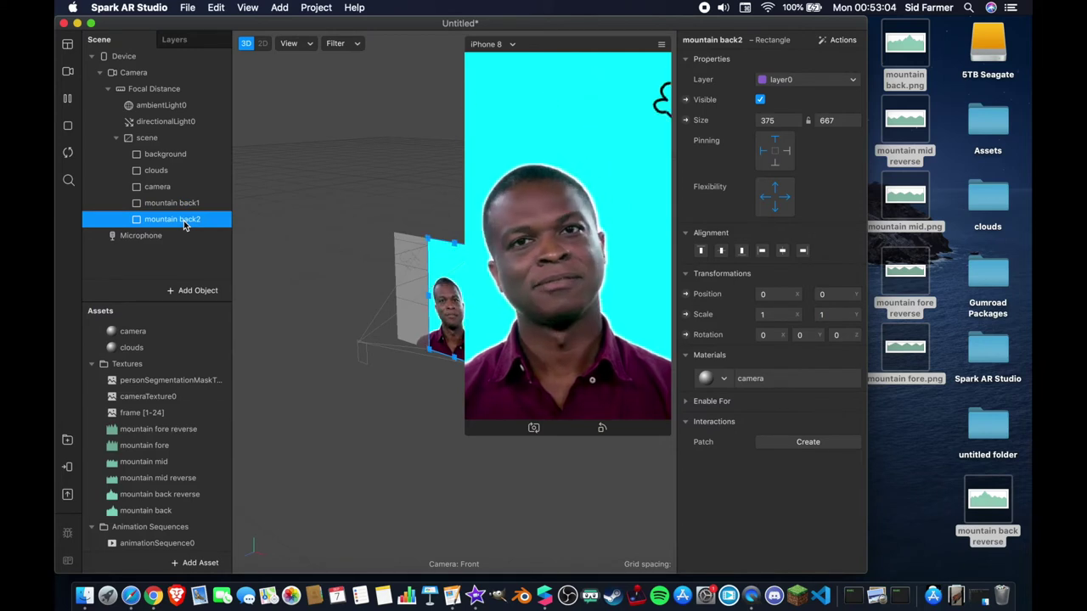
{"action": "key", "text": "super+d"}
{"action": "double_click", "coordinate": [182, 238]}
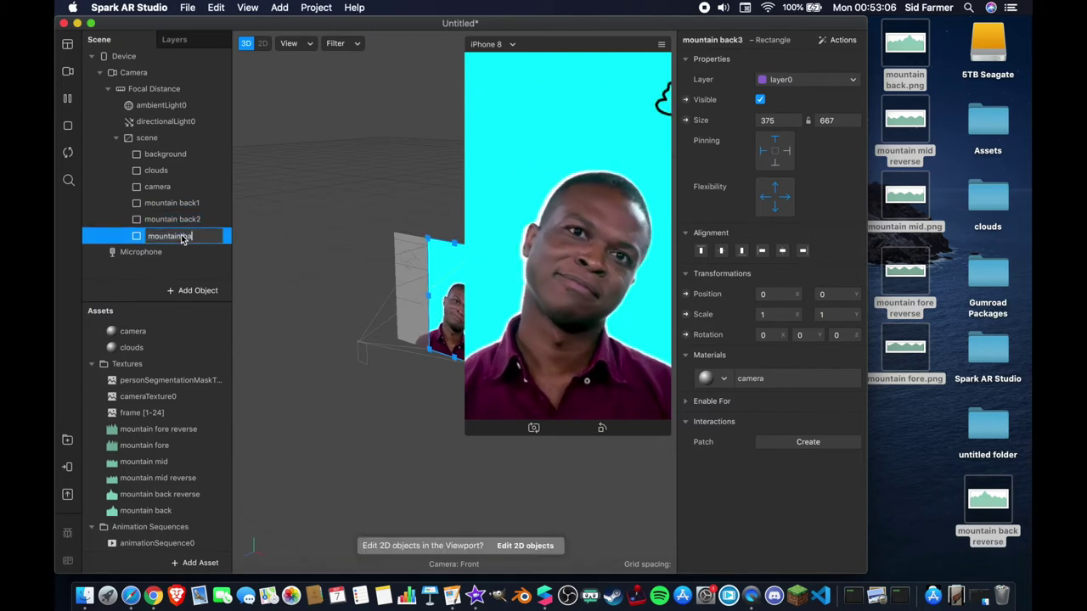
{"action": "type", "text": "mi"}
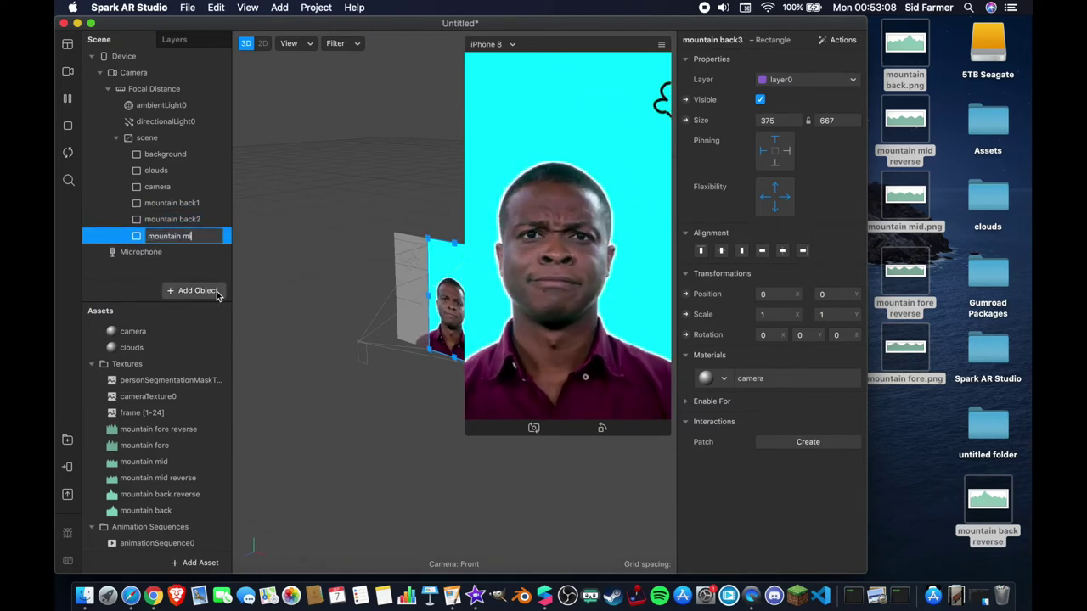
{"action": "key", "text": "Return"}
{"action": "key", "text": "super+d"}
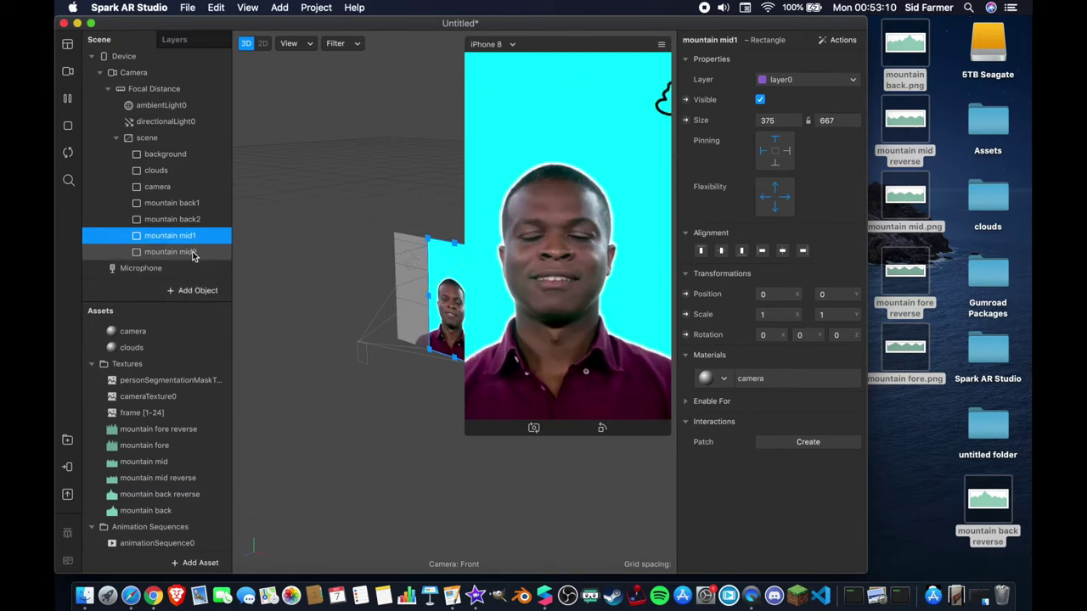
- Duplicate the mountain mid2 rectangle, rename the copy "mountain fore1", and duplicate it for the second fore layer
{"action": "left_click", "coordinate": [193, 253]}
{"action": "key", "text": "super+d"}
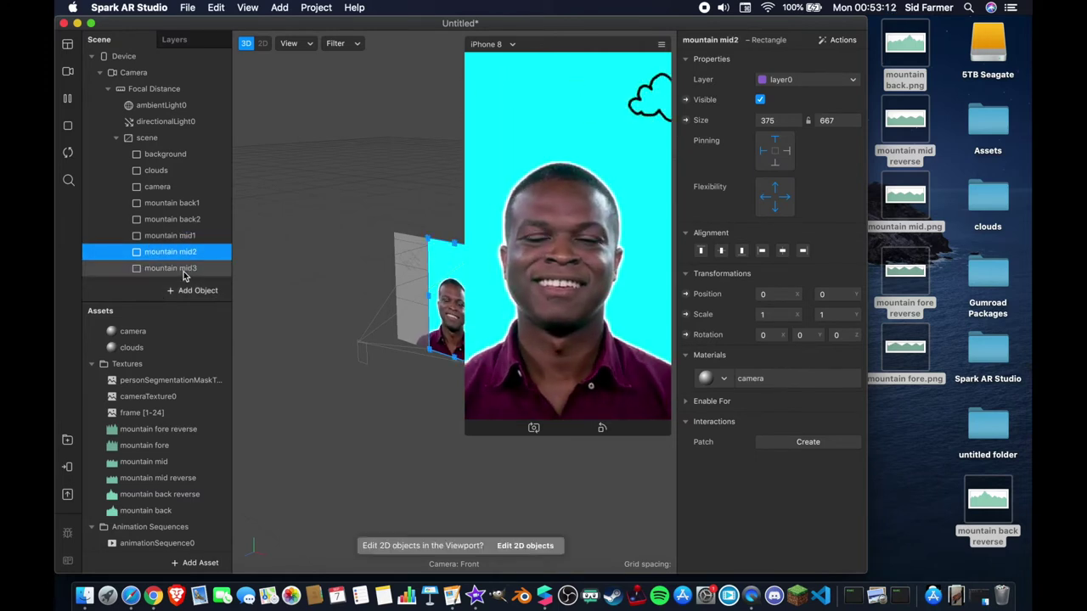
{"action": "double_click", "coordinate": [183, 270]}
{"action": "key", "text": "BackSpace"}
{"action": "key", "text": "BackSpace"}
{"action": "key", "text": "BackSpace"}
{"action": "type", "text": "fore"}
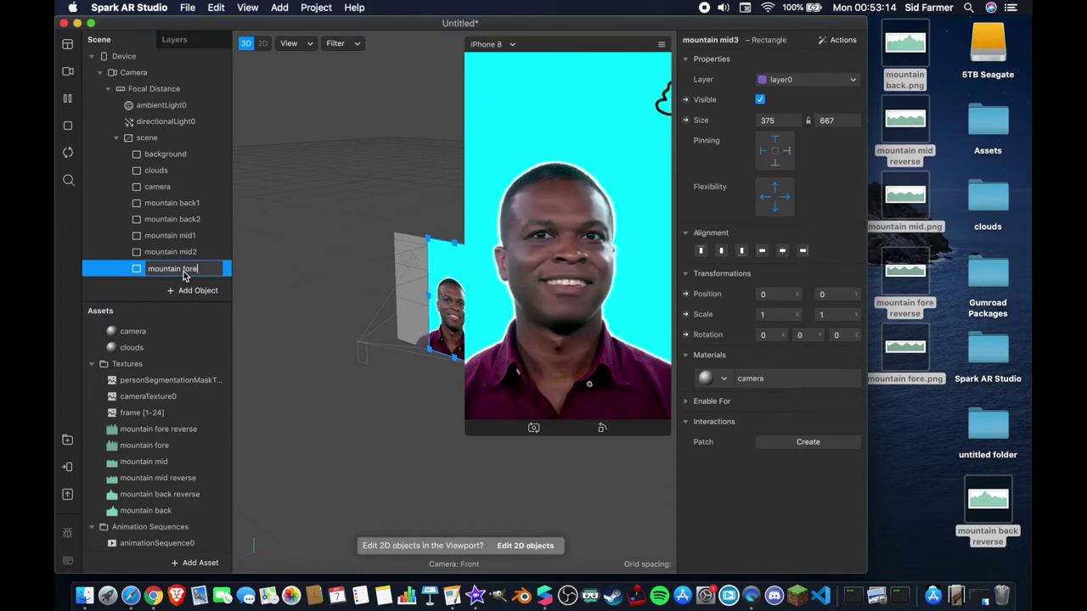
{"action": "type", "text": "1"}
{"action": "key", "text": "Return"}
{"action": "key", "text": "super+d"}
- Replace the mountain back1 rectangle's material with a new one named "mountain back1"
{"action": "left_click", "coordinate": [182, 191]}
{"action": "left_click", "coordinate": [175, 255], "text": "shift"}
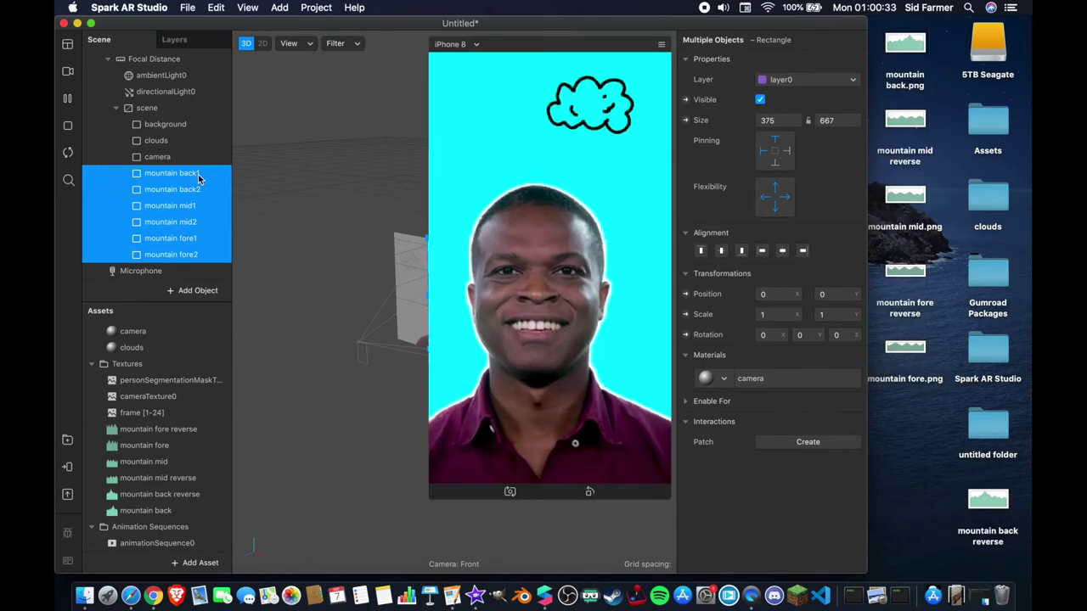
{"action": "left_click", "coordinate": [199, 175]}
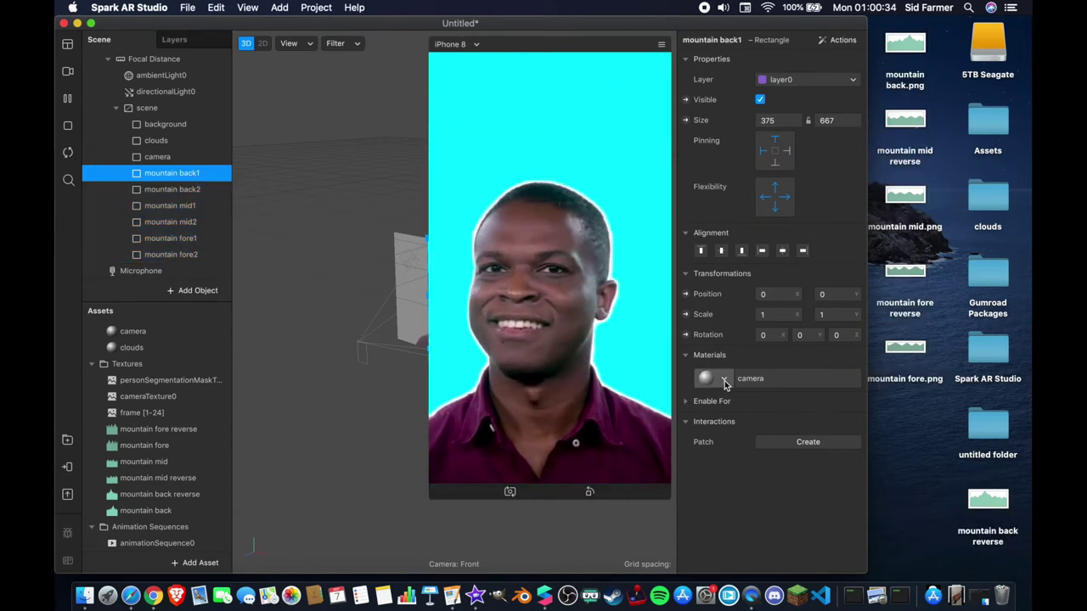
{"action": "left_click", "coordinate": [723, 379]}
{"action": "left_click", "coordinate": [746, 462]}
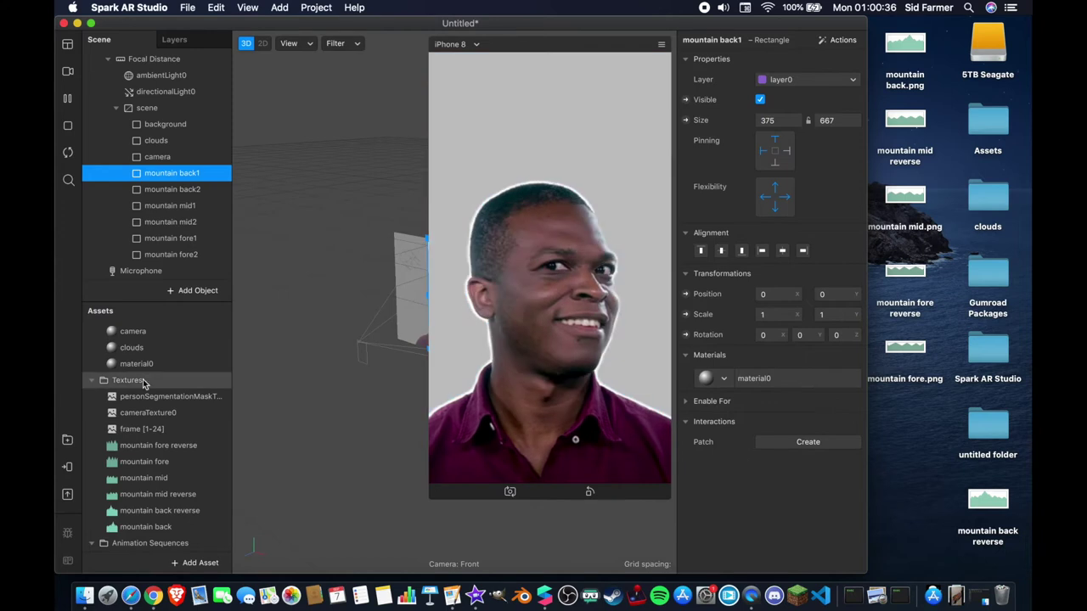
{"action": "left_click", "coordinate": [146, 364]}
{"action": "double_click", "coordinate": [136, 364]}
{"action": "type", "text": "mountain"}
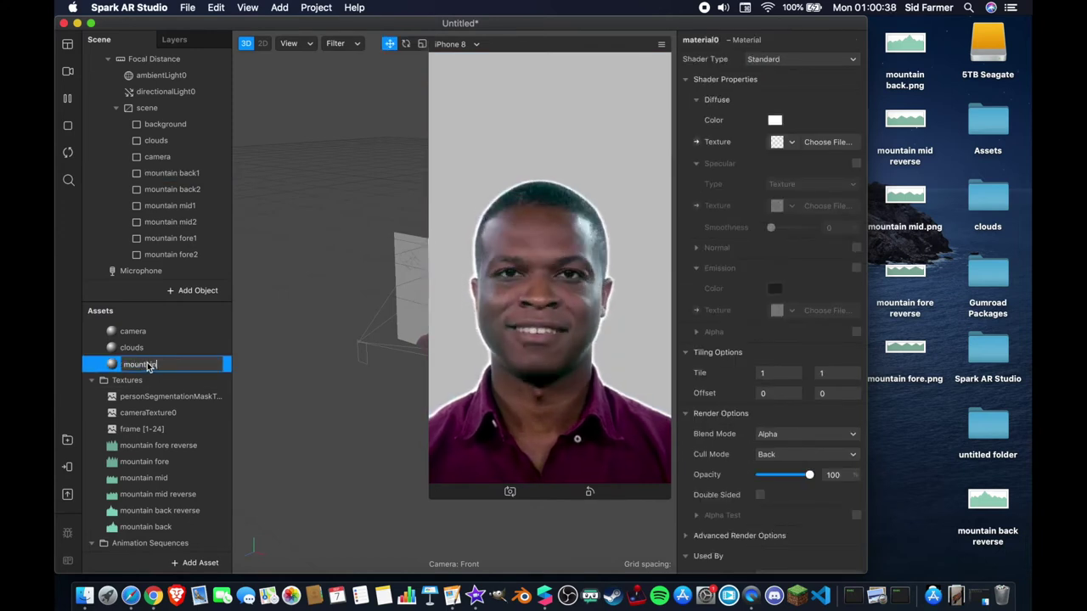
{"action": "type", "text": " back1"}
{"action": "key", "text": "Return"}
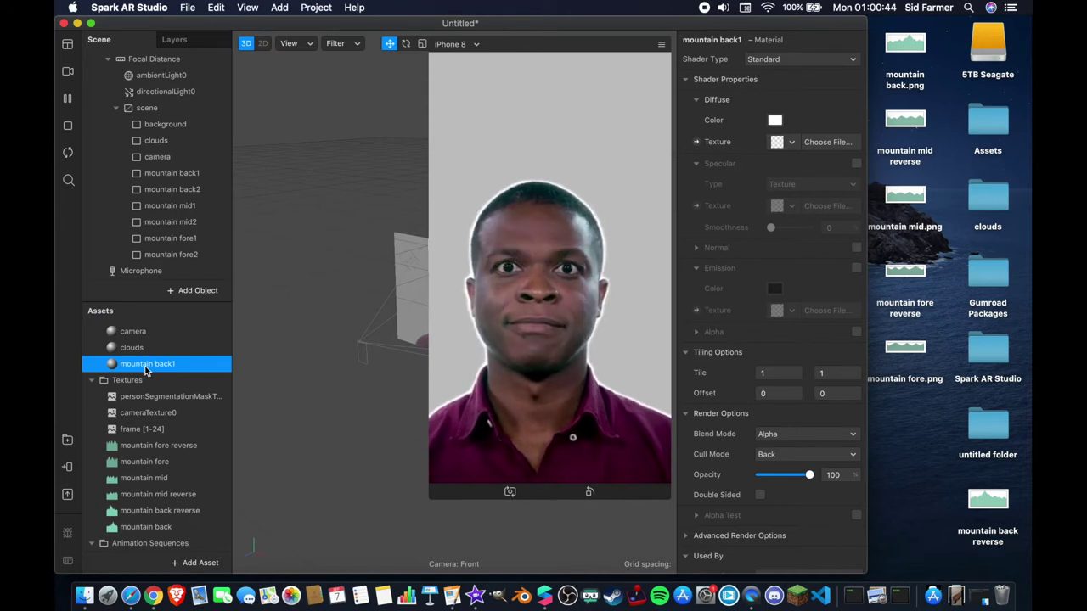
- Duplicate the mountain back1 material repeatedly to make materials for the other mountain layers
{"action": "key", "text": "super+d"}
{"action": "key", "text": "super+d"}
{"action": "key", "text": "super+d"}
{"action": "key", "text": "super+d"}
{"action": "key", "text": "super+d"}
{"action": "key", "text": "super+d"}
- Rename the two material copies below mountain back2 as "mountain mid1" and "mountain mid2"
{"action": "double_click", "coordinate": [204, 397]}
{"action": "type", "text": "mountain mid1"}
{"action": "key", "text": "Return"}
{"action": "double_click", "coordinate": [222, 413]}
{"action": "type", "text": "mountain "}
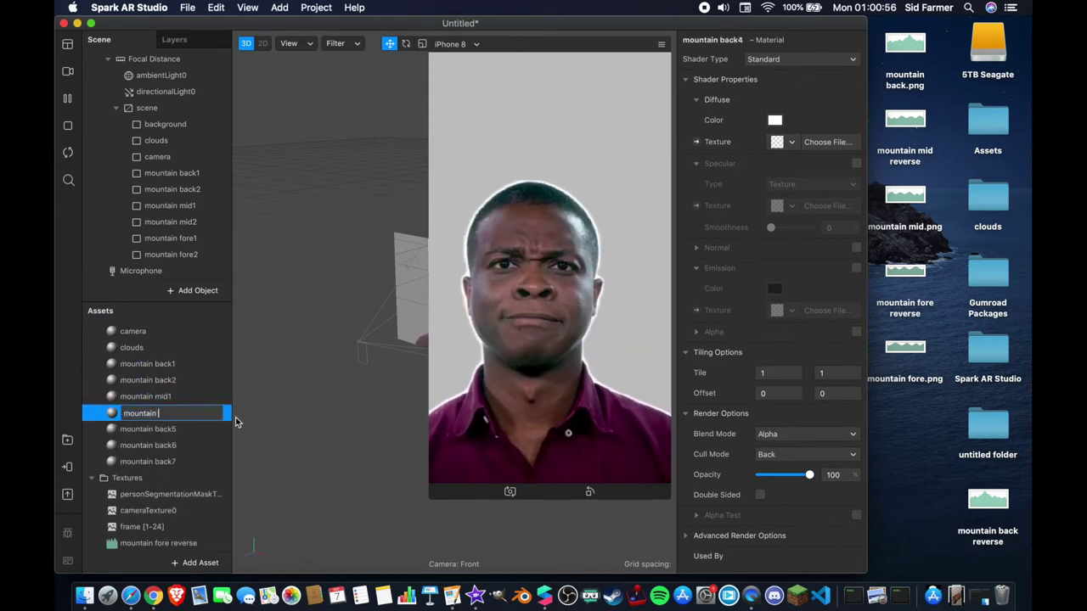
{"action": "type", "text": "mid2"}
{"action": "key", "text": "Return"}
- Rename the two material copies below mountain mid2 as "mountain fore1" and "mountain fore2"
{"action": "double_click", "coordinate": [222, 430]}
{"action": "type", "text": "mountain fore1"}
{"action": "key", "text": "Return"}
{"action": "double_click", "coordinate": [209, 447]}
{"action": "type", "text": "mountain fore2"}
{"action": "key", "text": "Return"}
- Set the shader type of all six mountain materials, mountain back1 to mountain fore2, to Flat
{"action": "left_click", "coordinate": [165, 365]}
{"action": "left_click", "coordinate": [179, 445]}
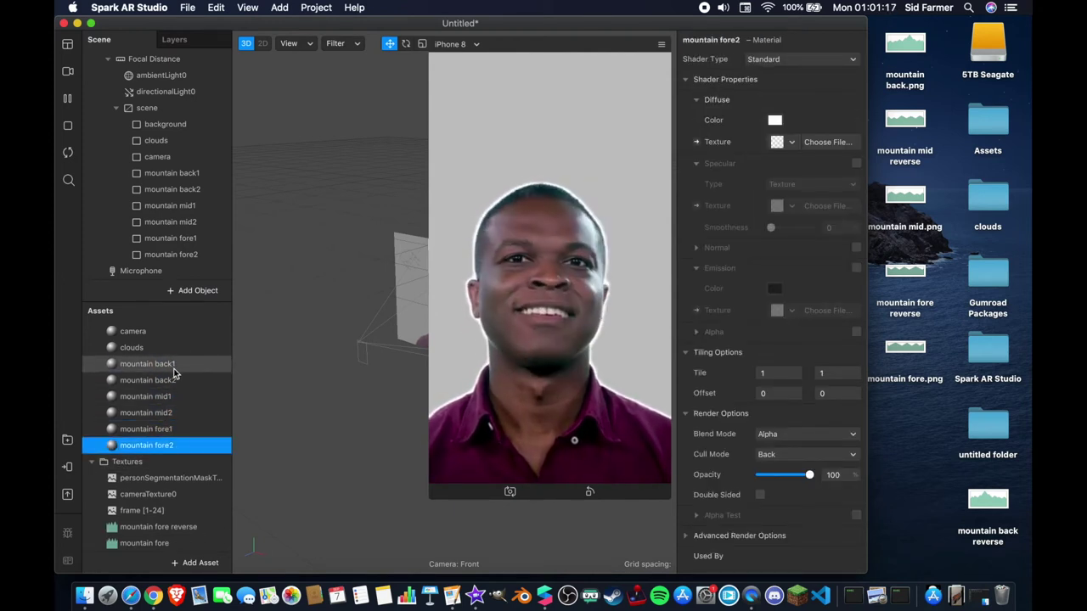
{"action": "left_click", "coordinate": [173, 365], "text": "shift"}
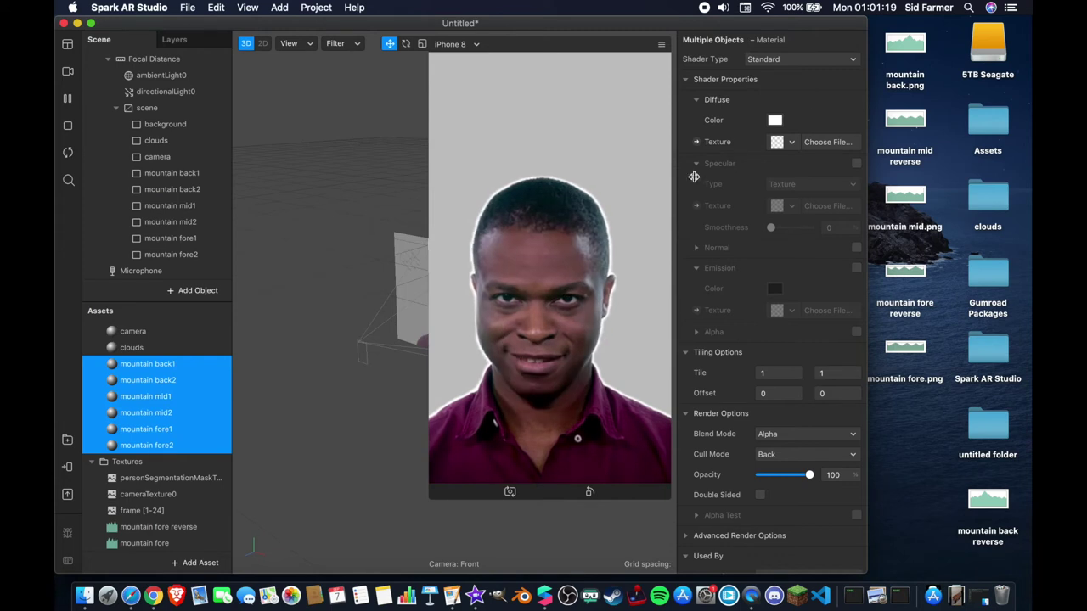
{"action": "left_click", "coordinate": [815, 61]}
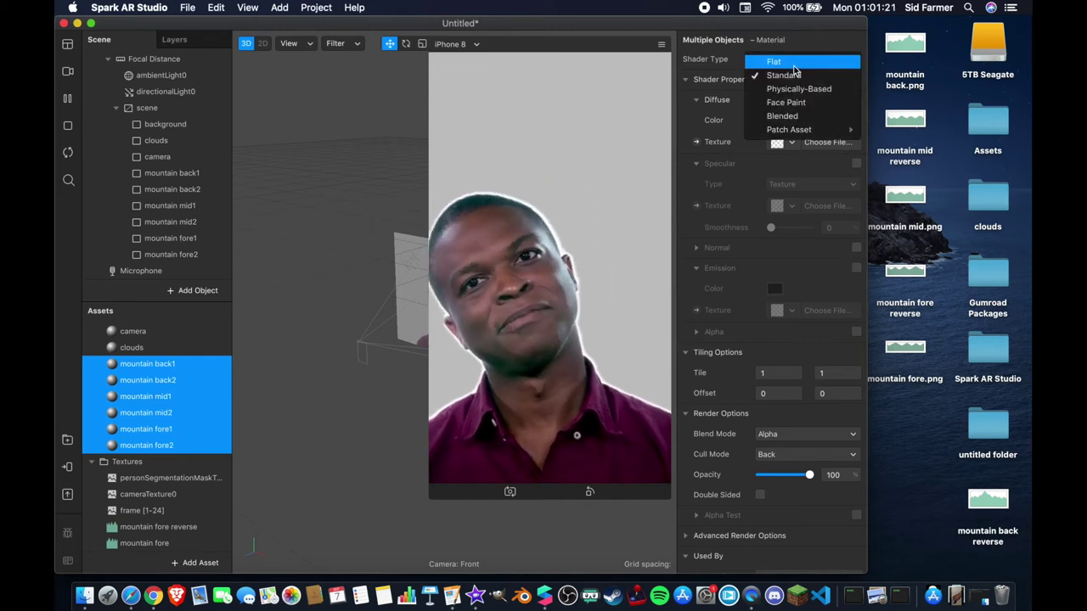
{"action": "left_click", "coordinate": [793, 67]}
- Assign each remaining mountain rectangle, from mountain back2 to mountain fore2, the material with the same name
{"action": "left_click", "coordinate": [153, 175]}
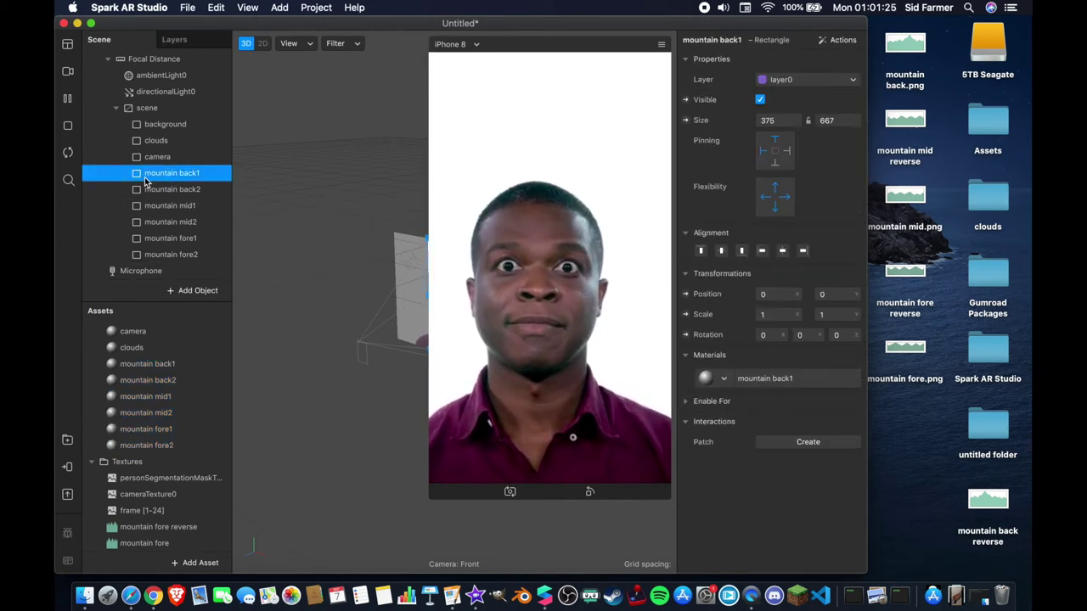
{"action": "left_click", "coordinate": [211, 191]}
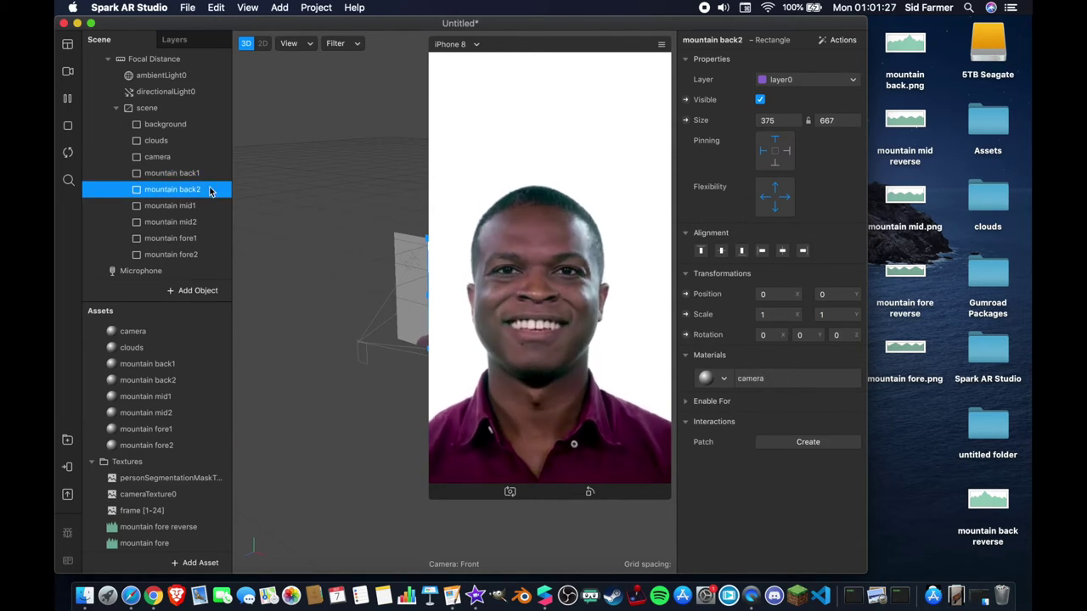
{"action": "left_click", "coordinate": [724, 383]}
{"action": "left_click", "coordinate": [767, 445]}
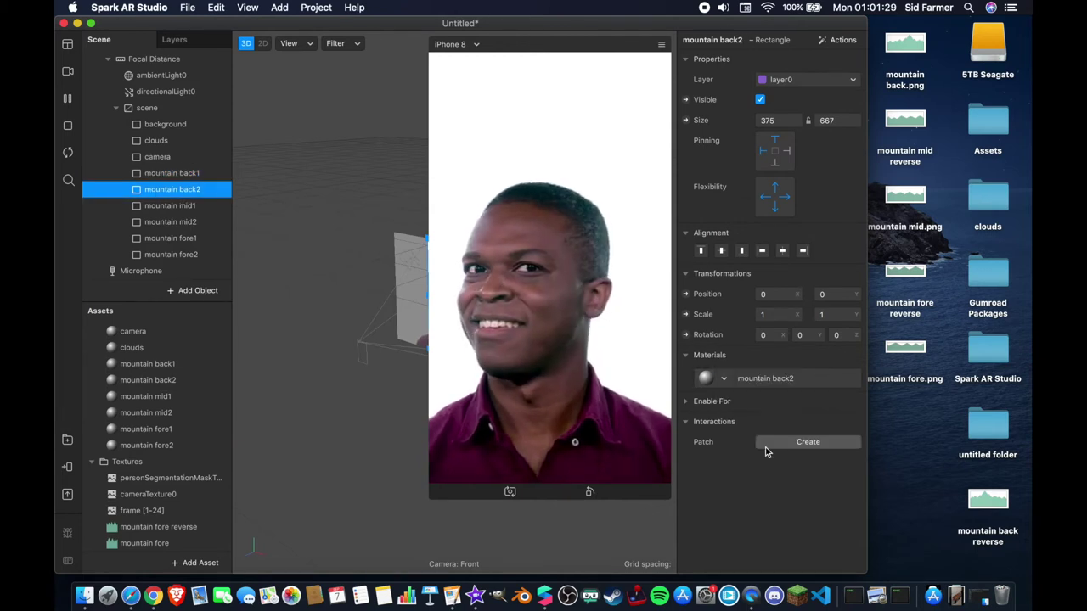
{"action": "left_click", "coordinate": [173, 211]}
{"action": "key", "text": "Down"}
{"action": "key", "text": "Down"}
{"action": "key", "text": "Down"}
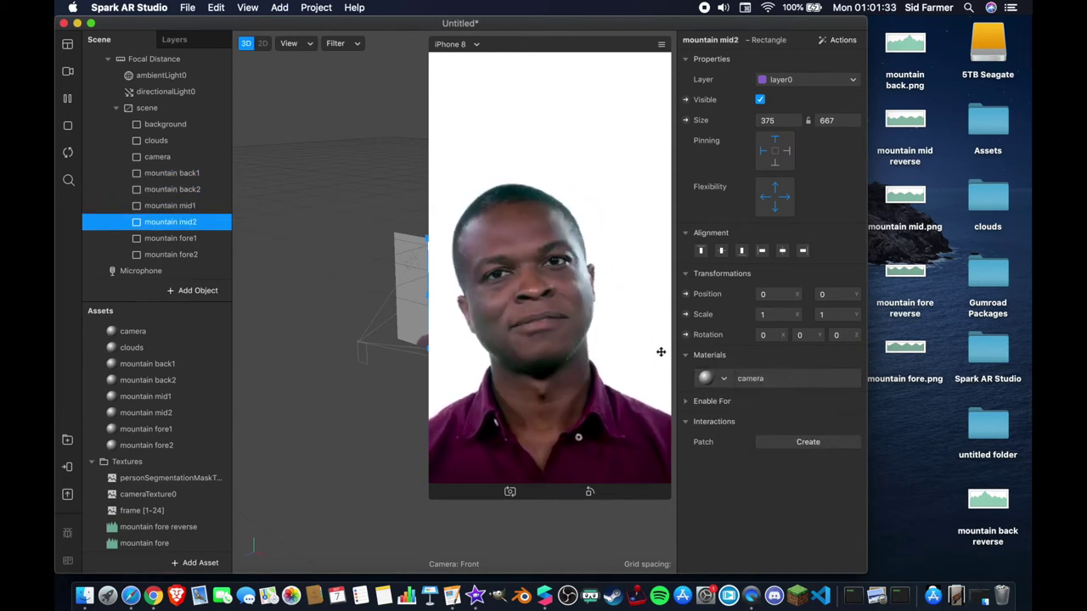
{"action": "left_click", "coordinate": [721, 379]}
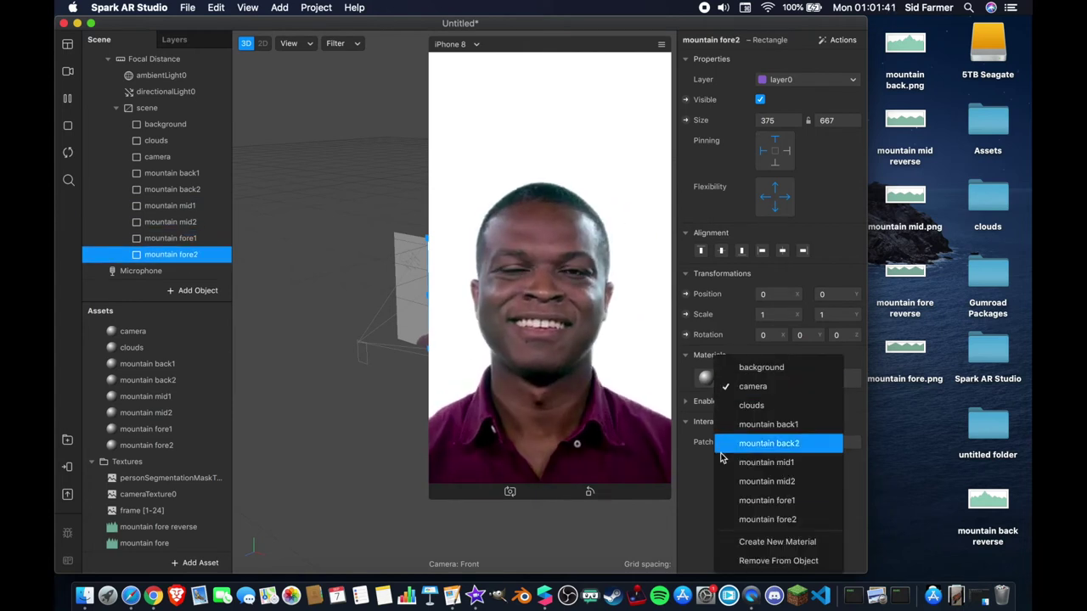
{"action": "left_click", "coordinate": [760, 517]}
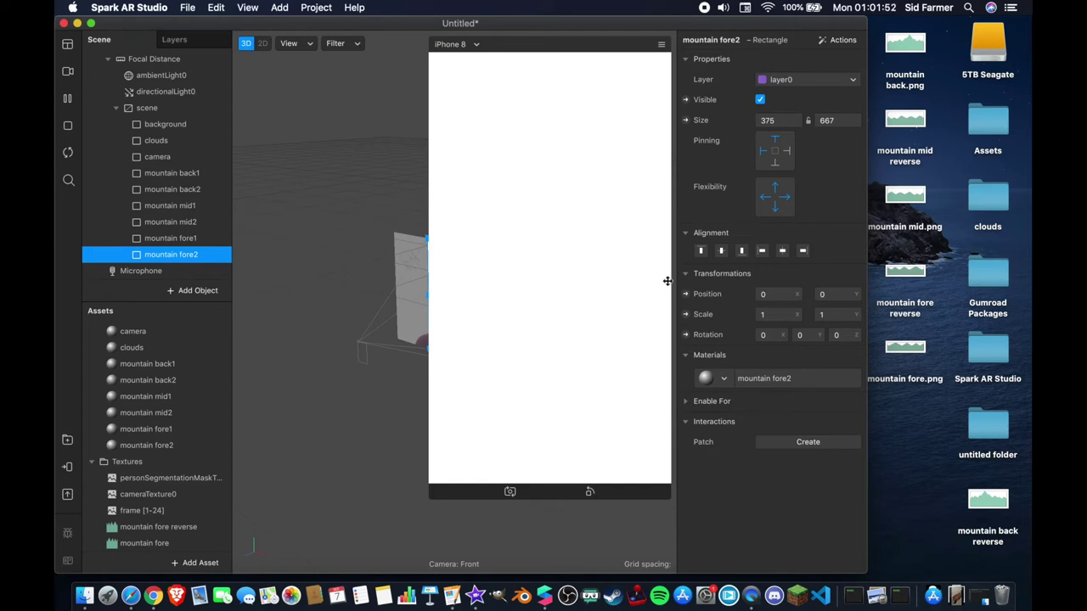
- Set the diffuse texture of material mountain back1 to mountain back and of mountain back2 to mountain back reverse
{"action": "double_click", "coordinate": [157, 365]}
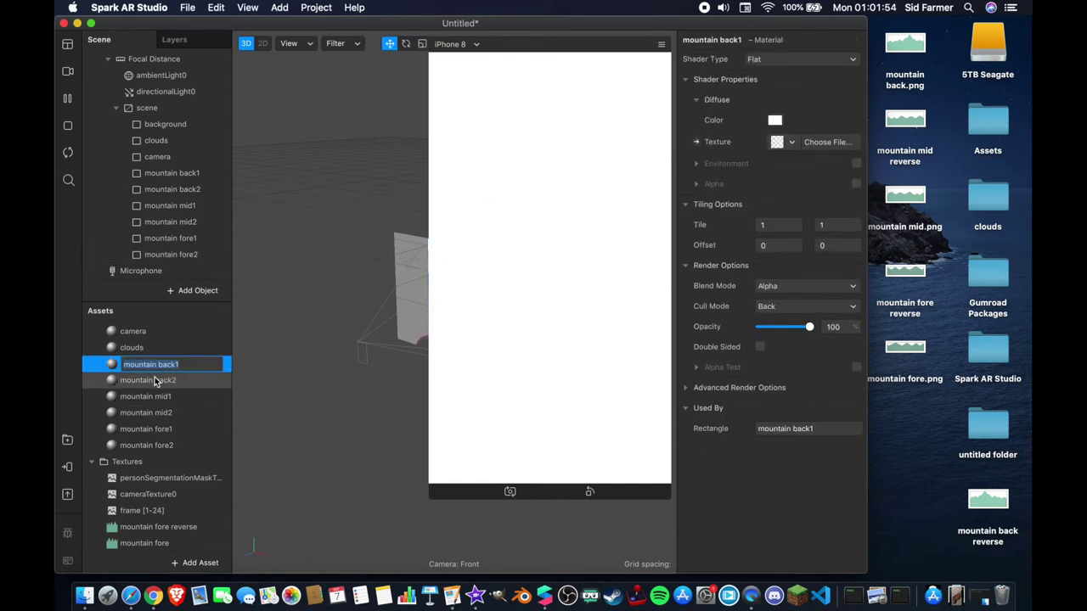
{"action": "key", "text": "Return"}
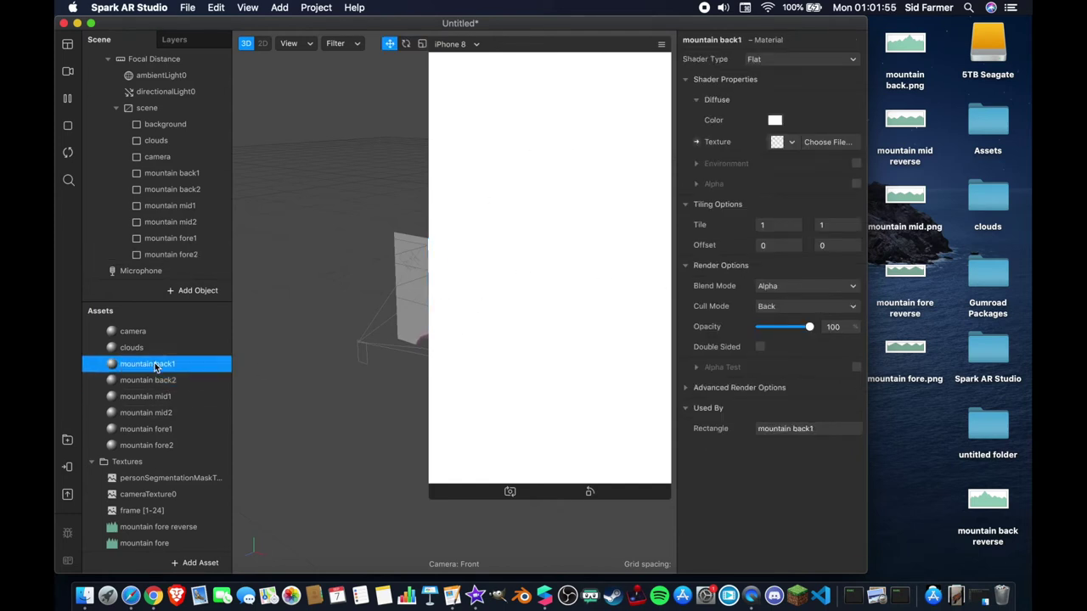
{"action": "left_click", "coordinate": [782, 144]}
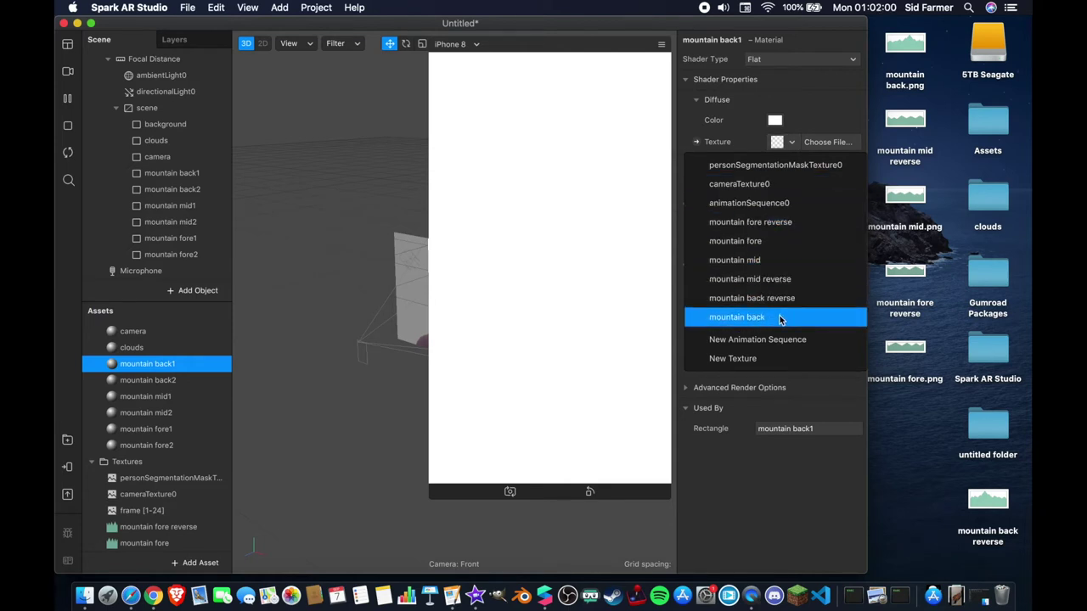
{"action": "left_click", "coordinate": [737, 317]}
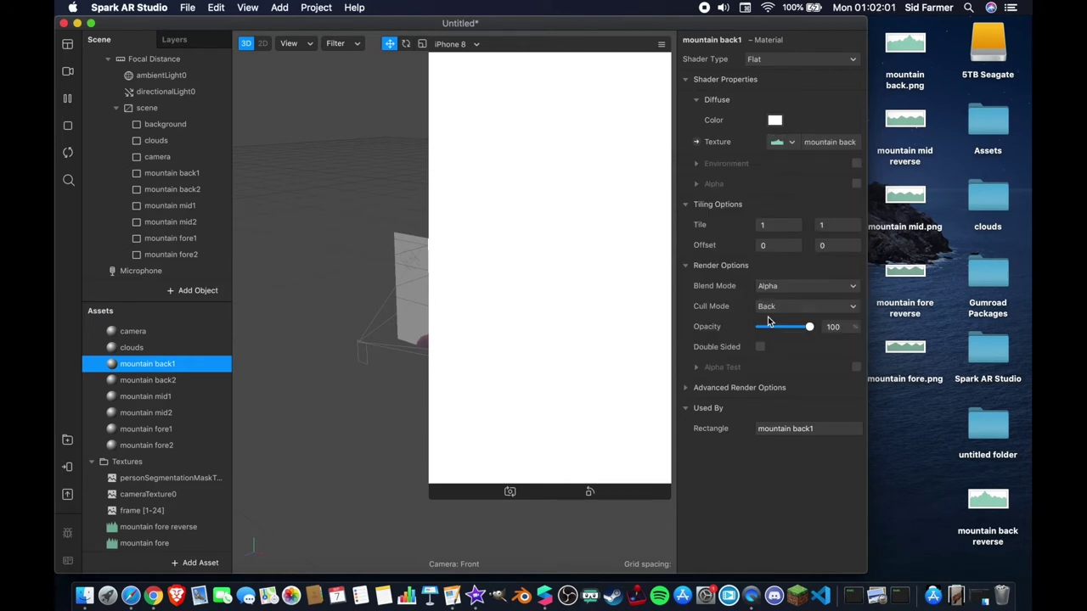
{"action": "left_click", "coordinate": [184, 380]}
{"action": "left_click", "coordinate": [788, 142]}
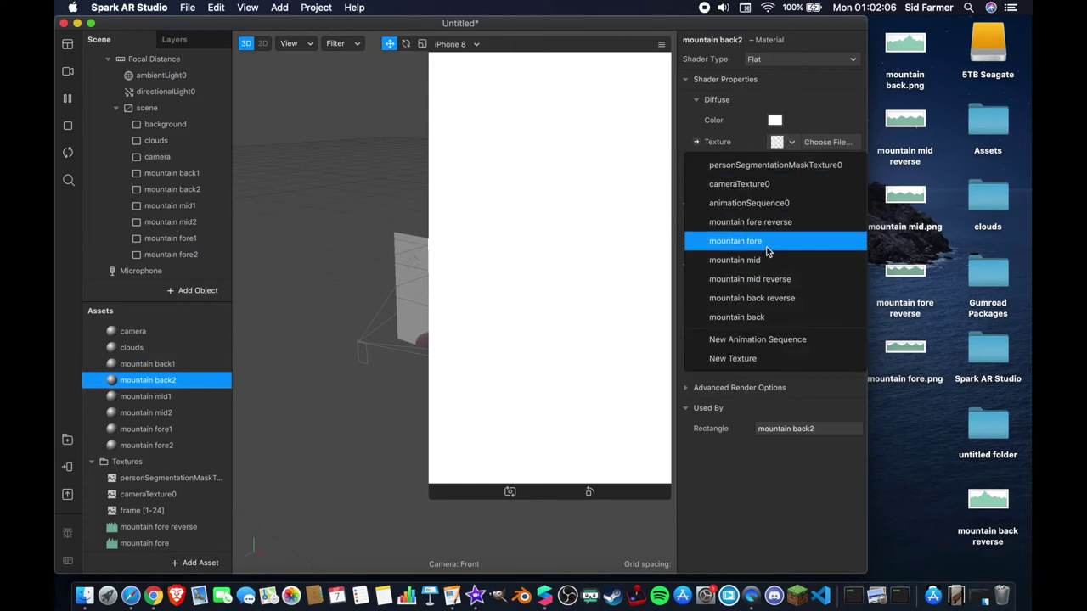
{"action": "left_click", "coordinate": [775, 302]}
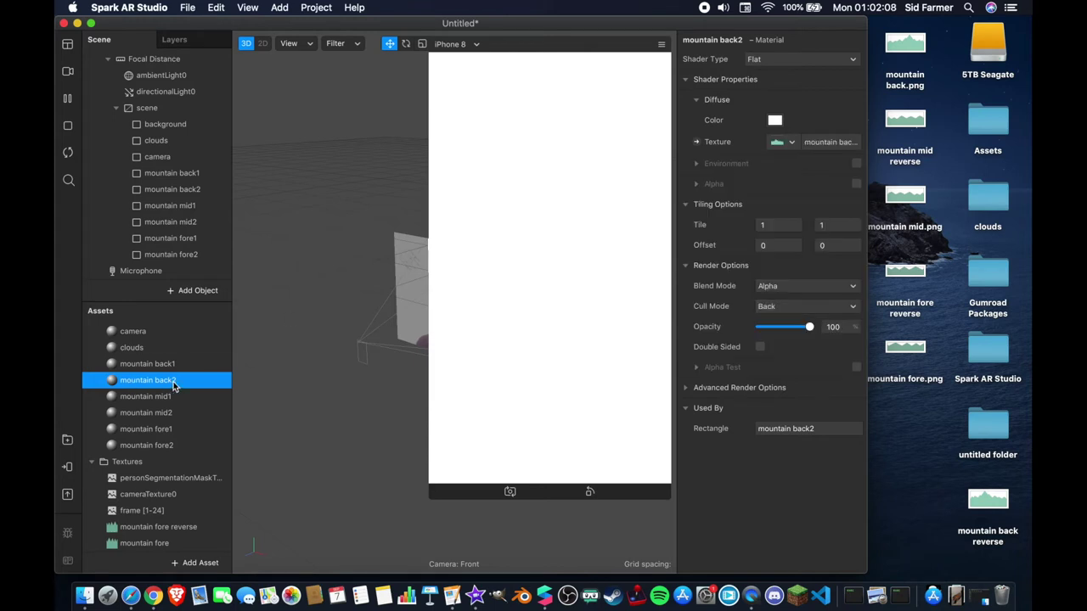
- Set the diffuse texture of material mountain mid1 to mountain mid and of mountain mid2 to mountain mid reverse
{"action": "left_click", "coordinate": [168, 397]}
{"action": "left_click", "coordinate": [789, 142]}
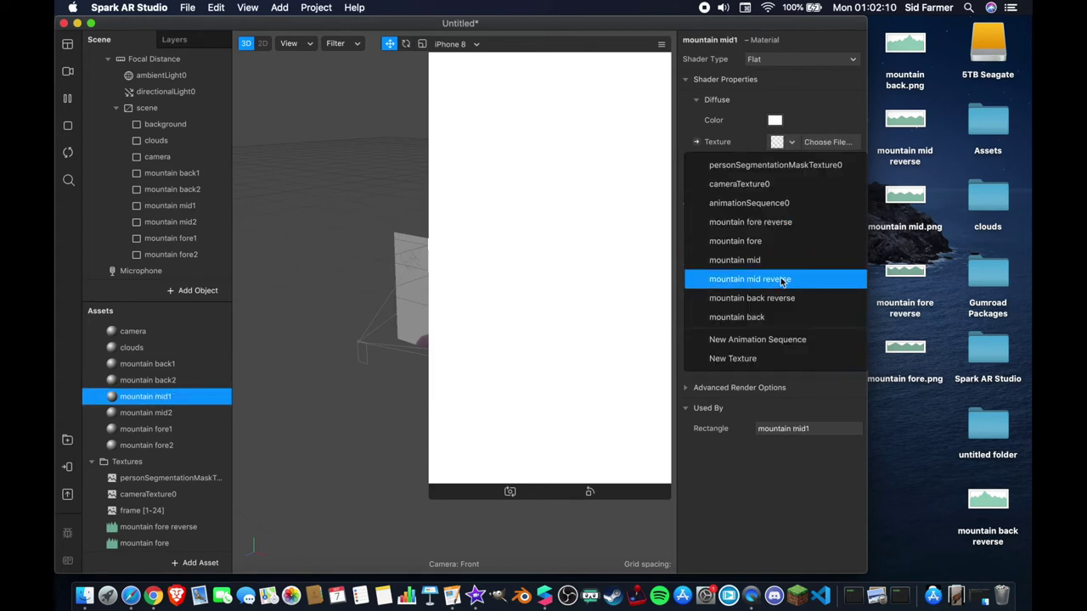
{"action": "left_click", "coordinate": [735, 260]}
{"action": "left_click", "coordinate": [145, 413]}
{"action": "left_click", "coordinate": [789, 142]}
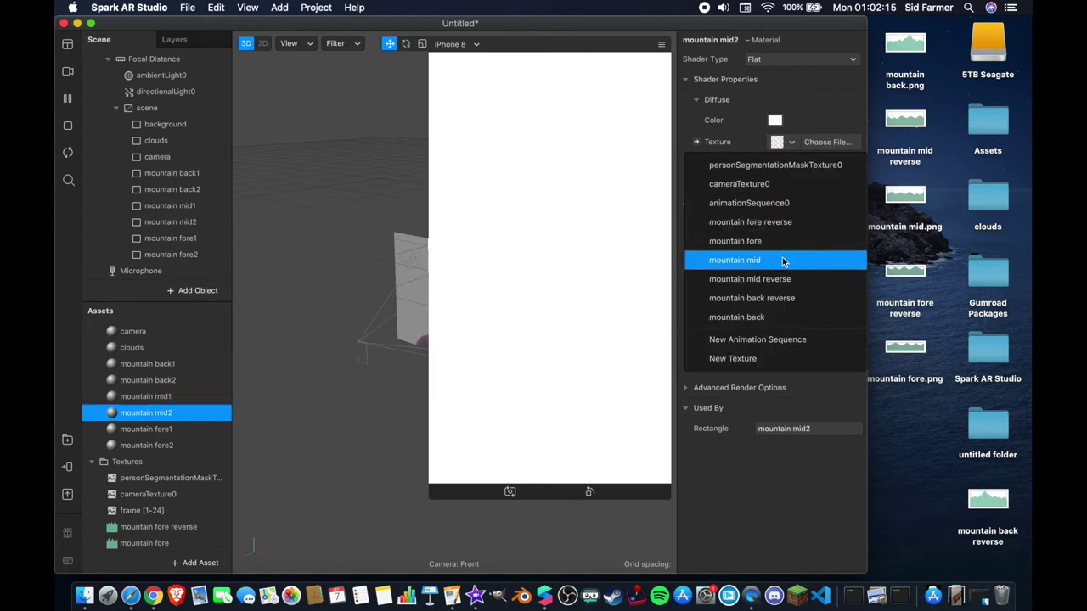
{"action": "left_click", "coordinate": [771, 293]}
- Set the diffuse texture of material mountain fore1 to mountain fore and of mountain fore2 to mountain fore reverse
{"action": "left_click", "coordinate": [146, 429]}
{"action": "left_click", "coordinate": [789, 142]}
{"action": "left_click", "coordinate": [736, 241]}
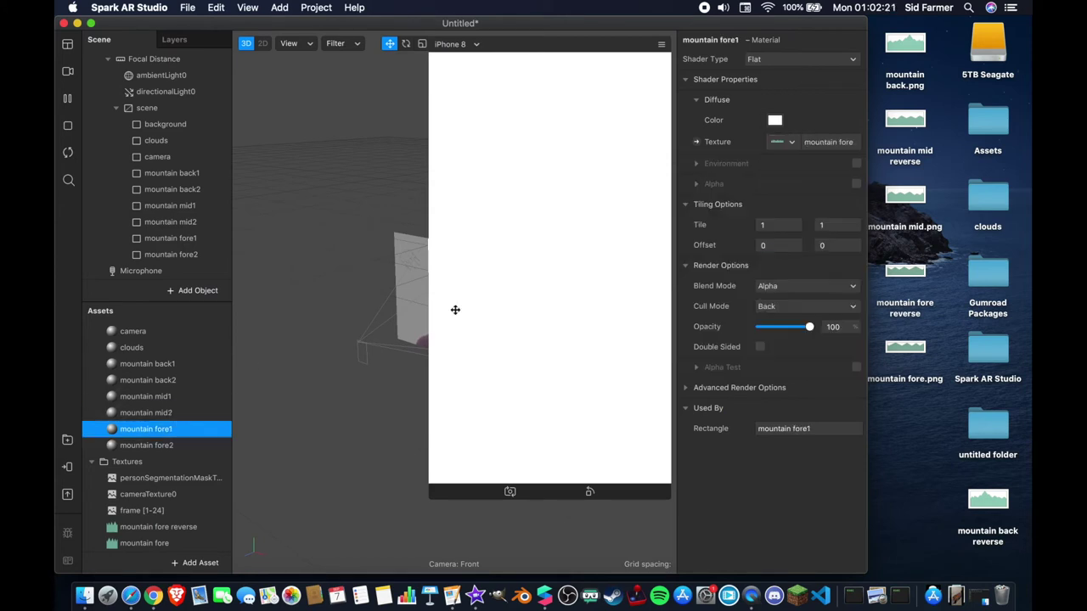
{"action": "left_click", "coordinate": [146, 445]}
{"action": "left_click", "coordinate": [789, 141]}
{"action": "left_click", "coordinate": [749, 222]}
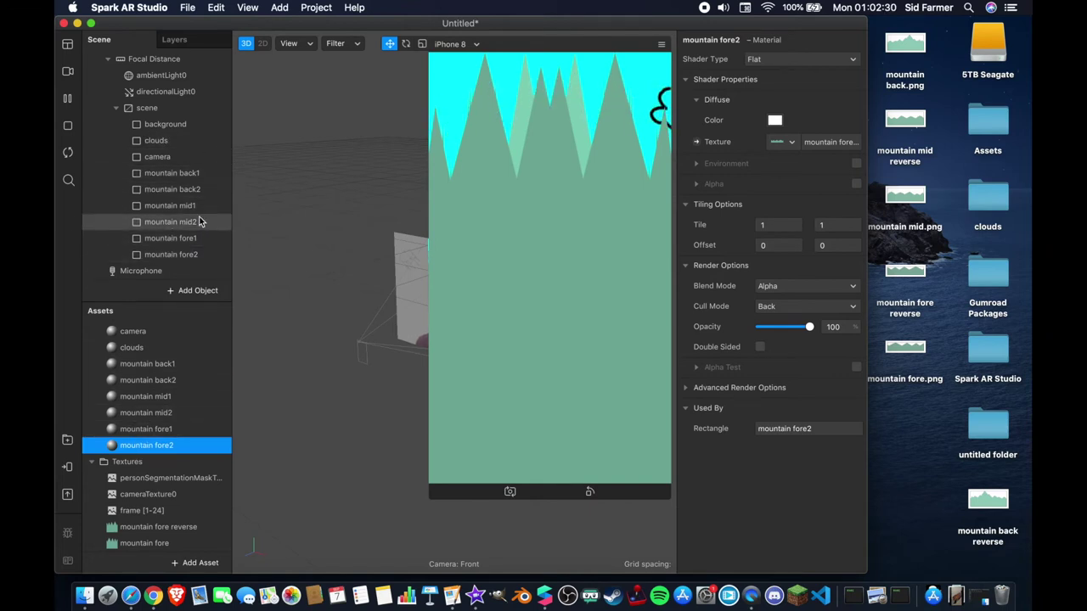
- Shrink the simulator preview and switch the viewport to 2D
{"action": "scroll", "coordinate": [152, 484], "scroll_direction": "down", "scroll_amount": 3}
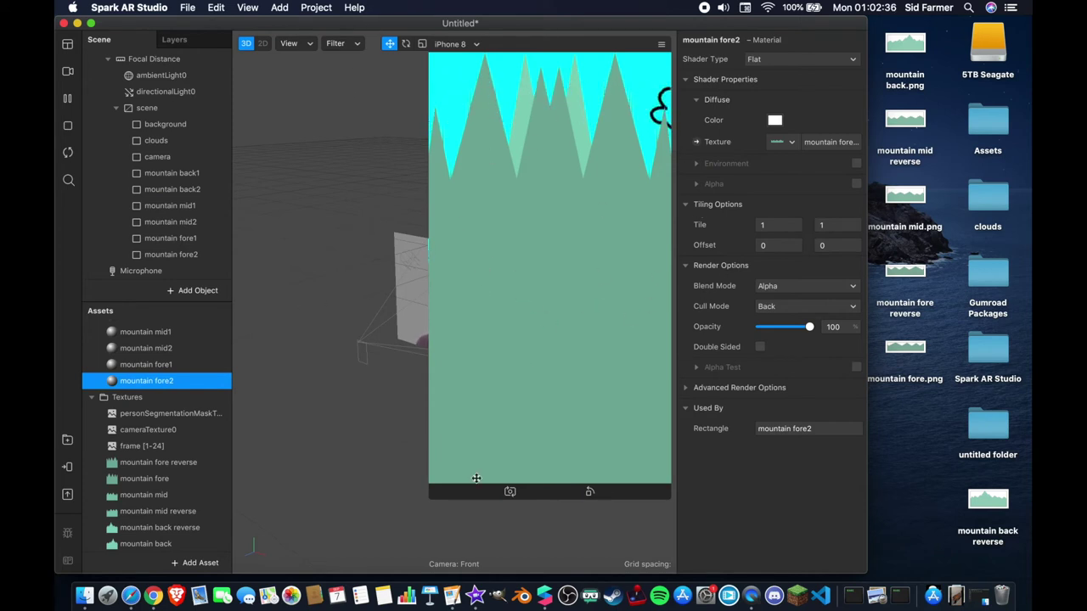
{"action": "left_click_drag", "start_coordinate": [434, 507], "coordinate": [544, 294]}
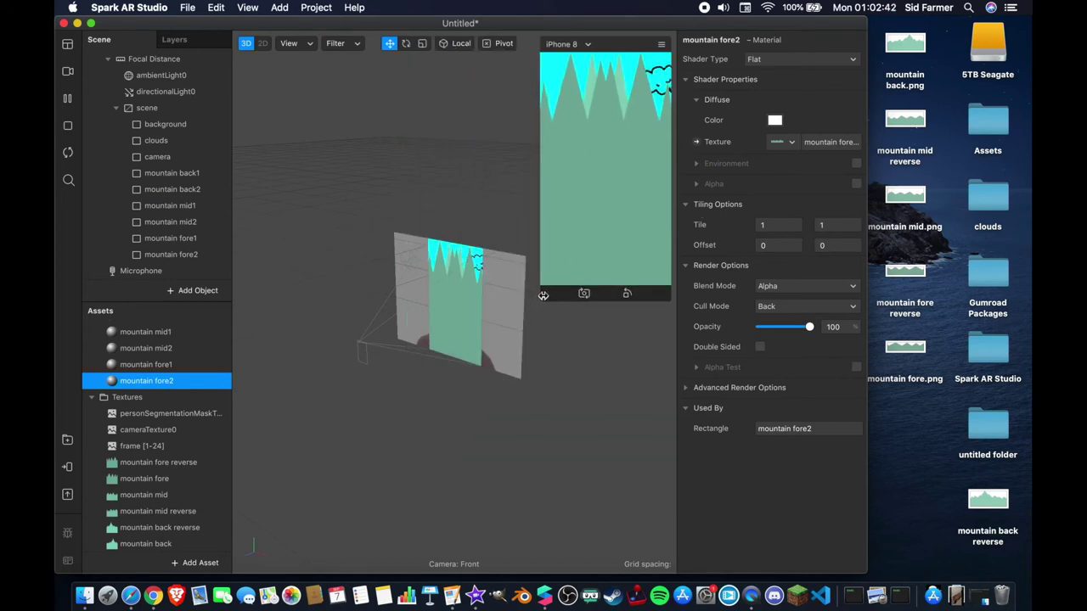
{"action": "left_click", "coordinate": [263, 44]}
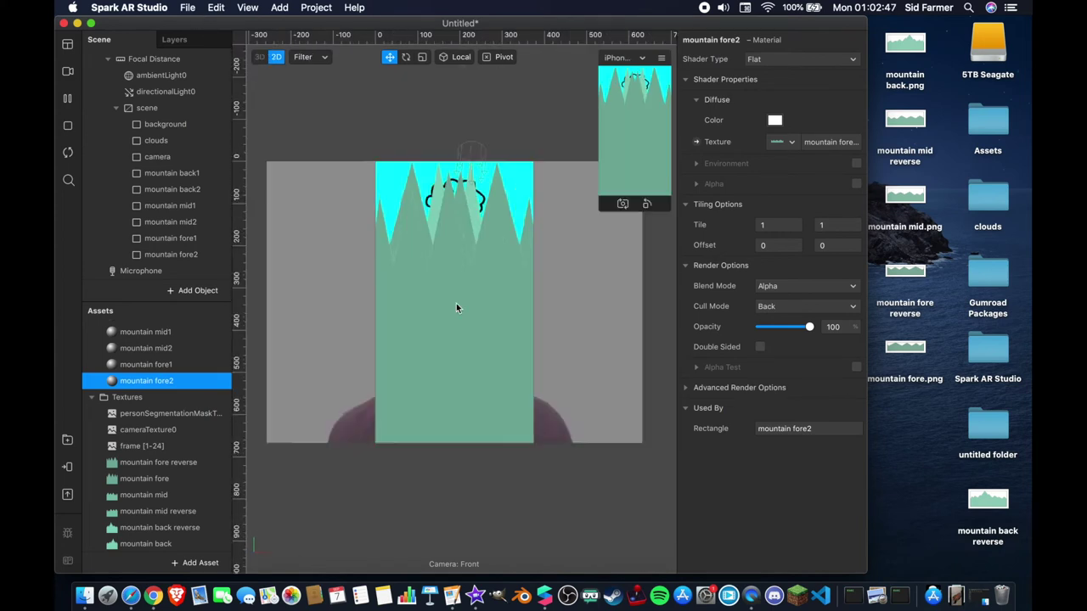
- Lower the top edge of all six mountain rectangles together so each is about 244 high, keeping their bottom edges in place
{"action": "left_click", "coordinate": [170, 172]}
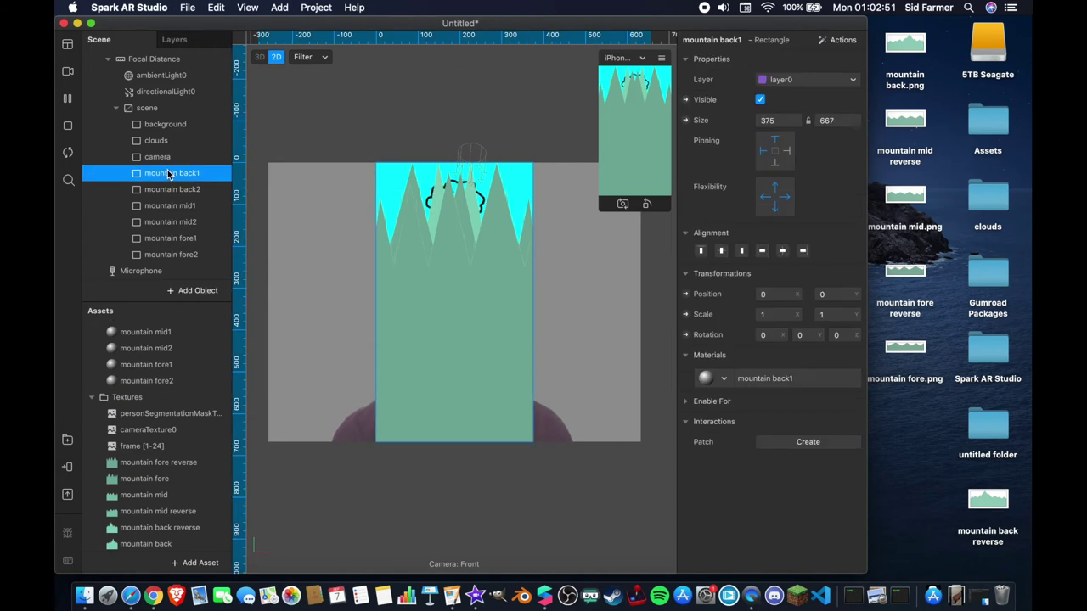
{"action": "left_click", "coordinate": [180, 255], "text": "shift"}
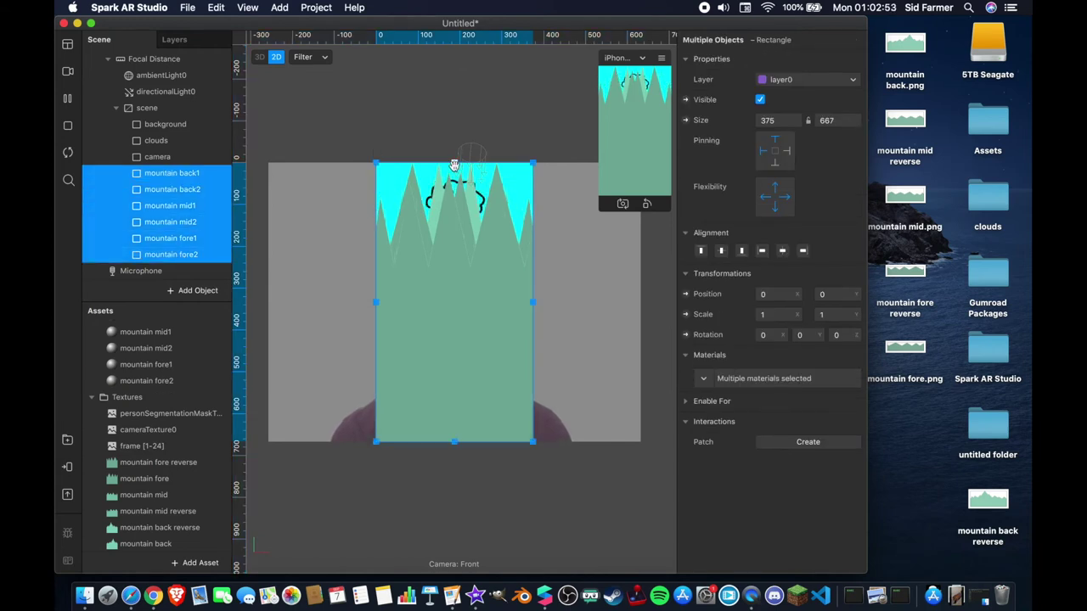
{"action": "left_click_drag", "start_coordinate": [454, 165], "coordinate": [464, 342]}
{"action": "left_click", "coordinate": [464, 343]}
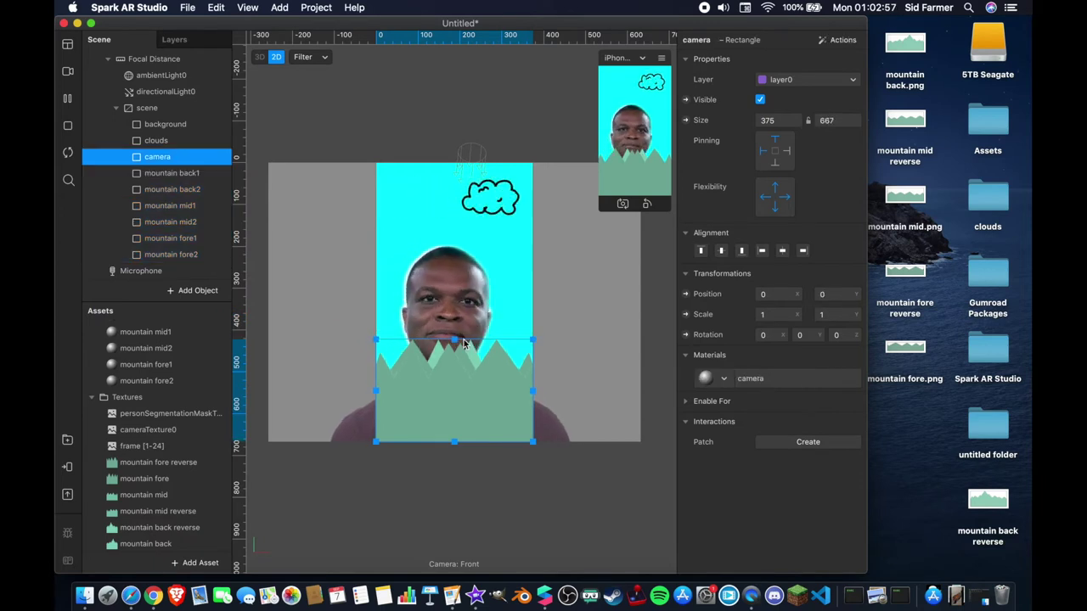
- Lower the top edges of mountain mid1 and mid2 below the back range, and those of mountain fore1 and fore2 to a height of about 64
{"action": "left_click", "coordinate": [180, 174]}
{"action": "left_click", "coordinate": [170, 206]}
{"action": "left_click", "coordinate": [170, 221], "text": "shift"}
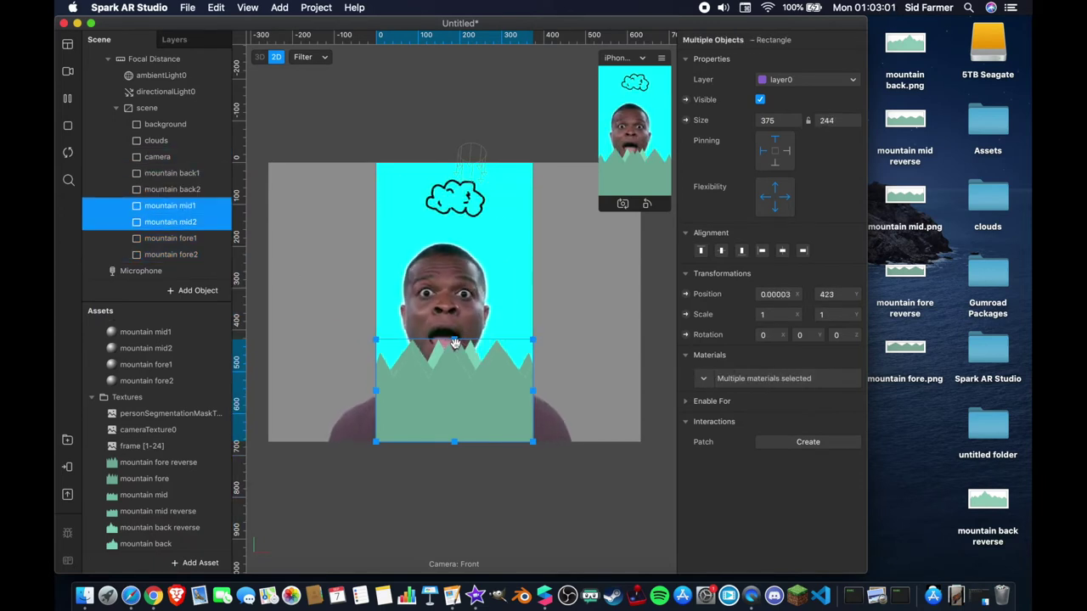
{"action": "left_click_drag", "start_coordinate": [454, 343], "coordinate": [455, 376]}
{"action": "left_click", "coordinate": [194, 238]}
{"action": "left_click", "coordinate": [194, 254], "text": "shift"}
{"action": "left_click_drag", "start_coordinate": [455, 344], "coordinate": [455, 417]}
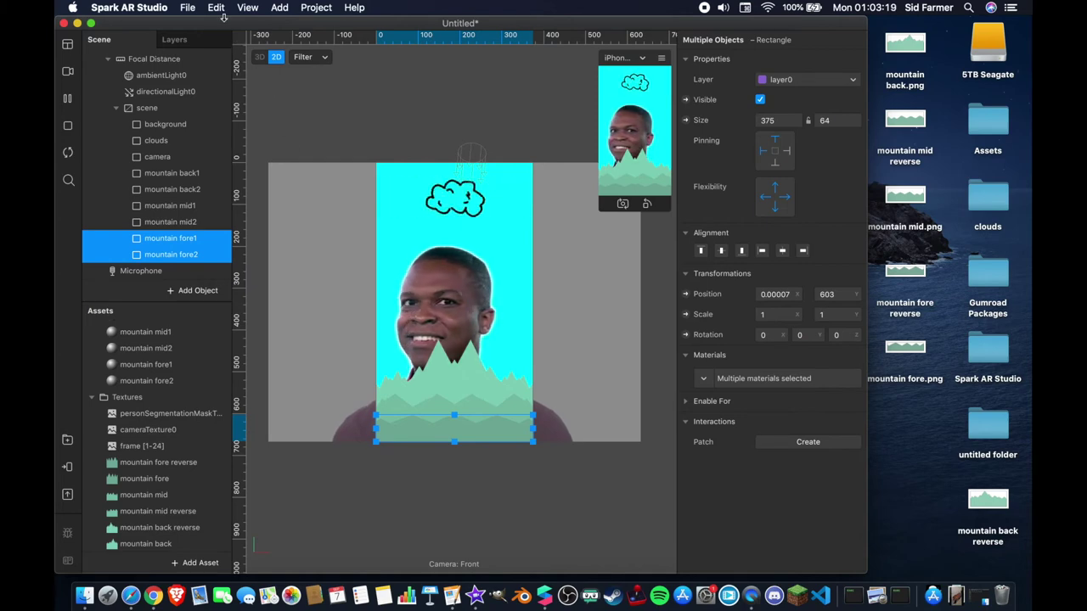
- Show the Patch Editor, enlarge it upward, and bring the scene back into view above it
{"action": "left_click", "coordinate": [247, 7]}
{"action": "left_click", "coordinate": [263, 24]}
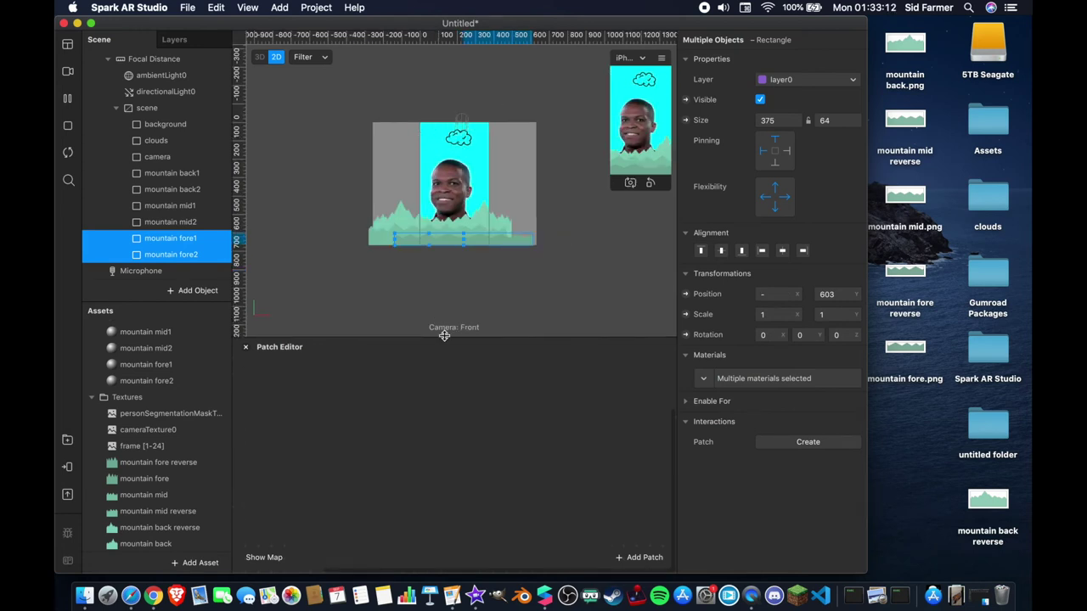
{"action": "left_click_drag", "start_coordinate": [444, 336], "coordinate": [452, 248]}
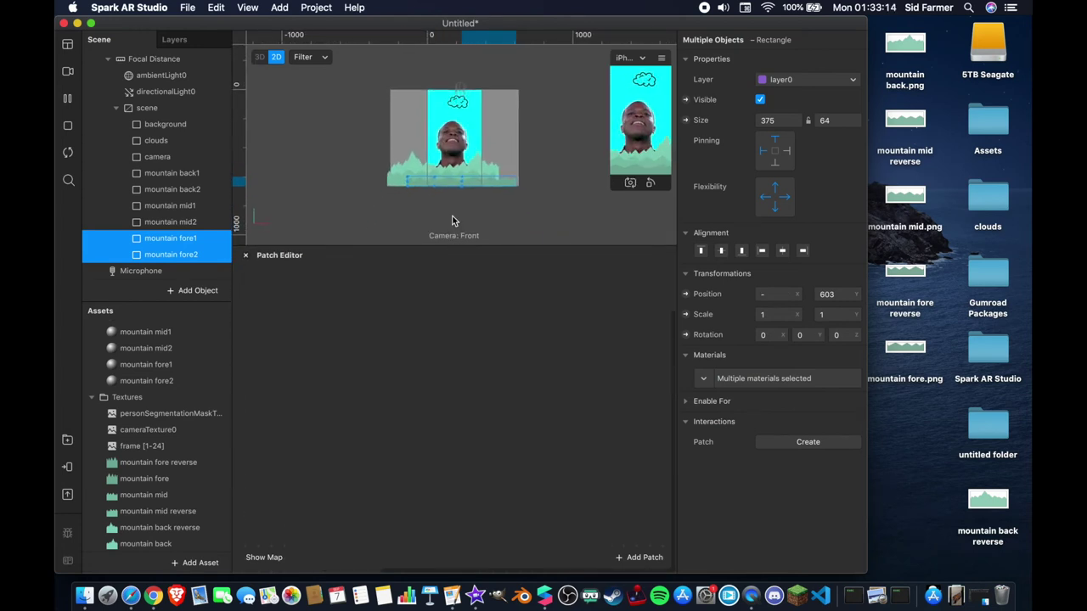
{"action": "scroll", "coordinate": [452, 219], "scroll_direction": "up", "scroll_amount": 3}
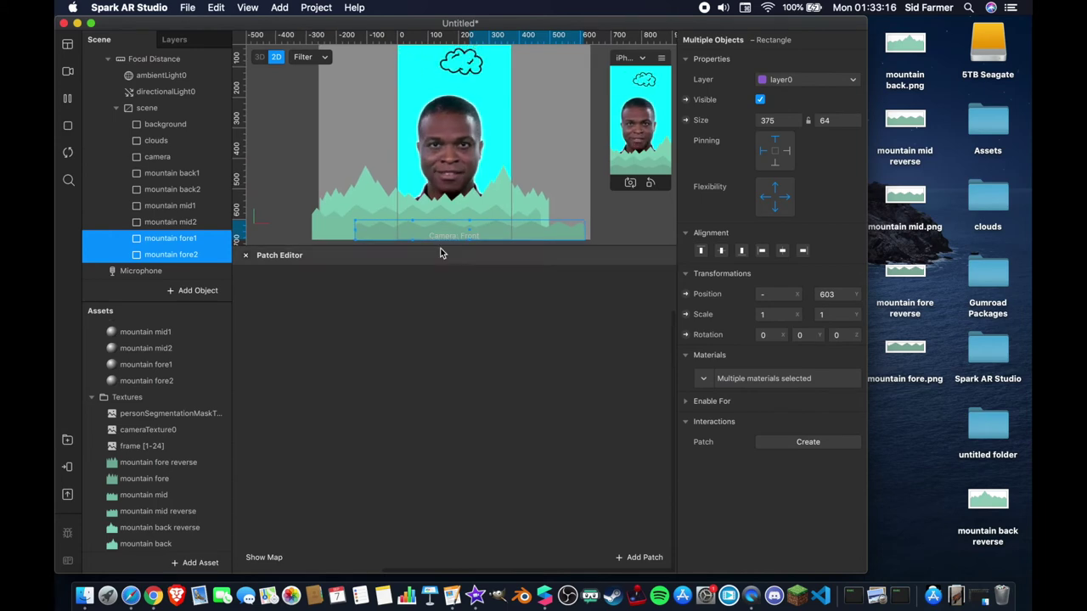
{"action": "right_click", "coordinate": [300, 447]}
{"action": "type", "text": "screen"}
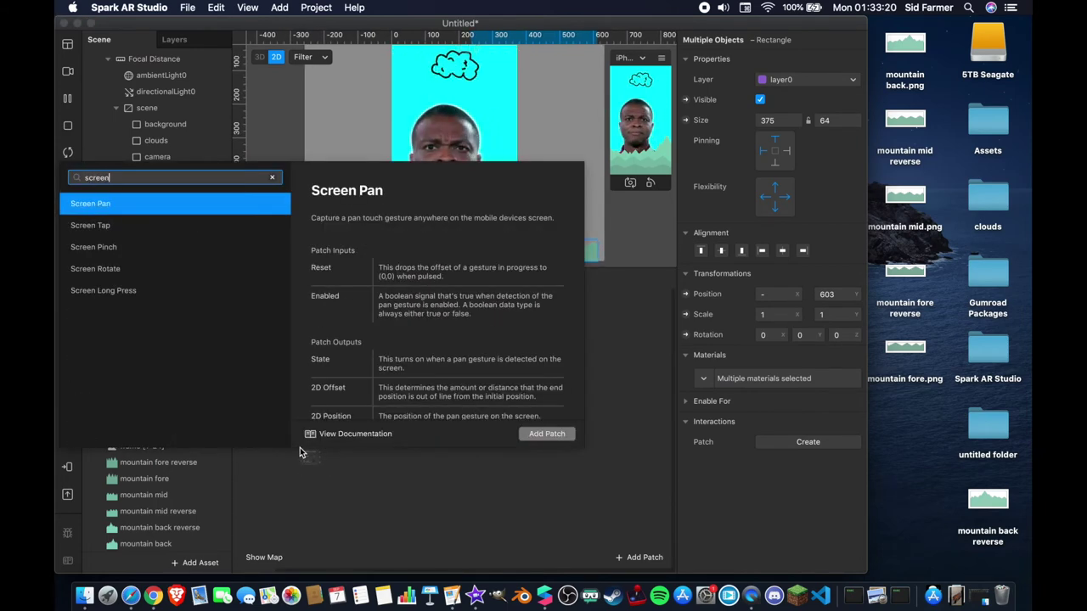
{"action": "key", "text": "Return"}
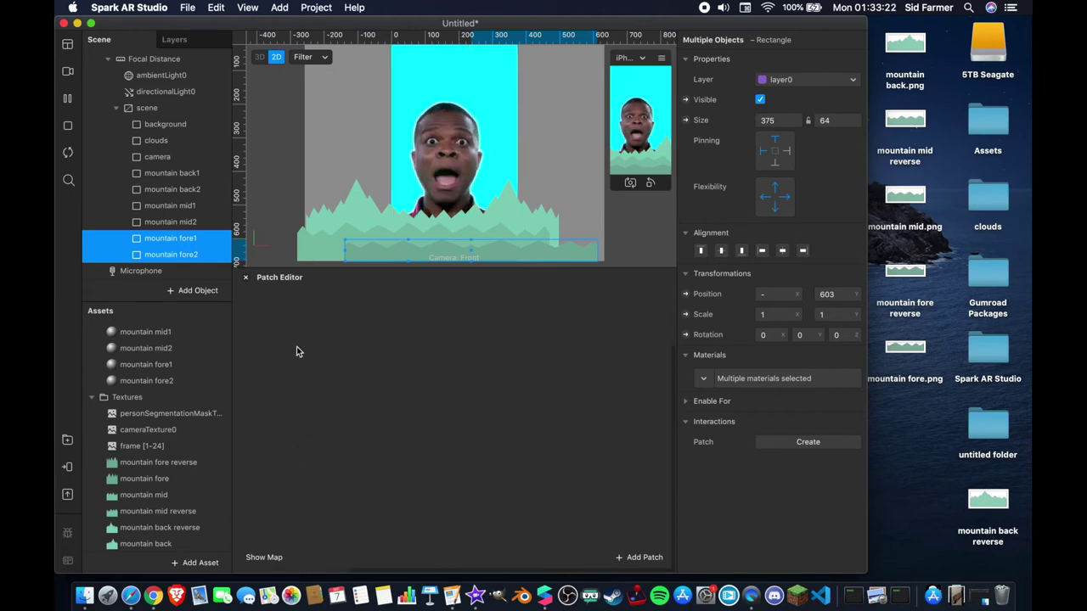
- Add a Screen Tap patch to the patch graph
{"action": "right_click", "coordinate": [297, 348]}
{"action": "type", "text": "screen"}
{"action": "key", "text": "Down"}
{"action": "key", "text": "Return"}
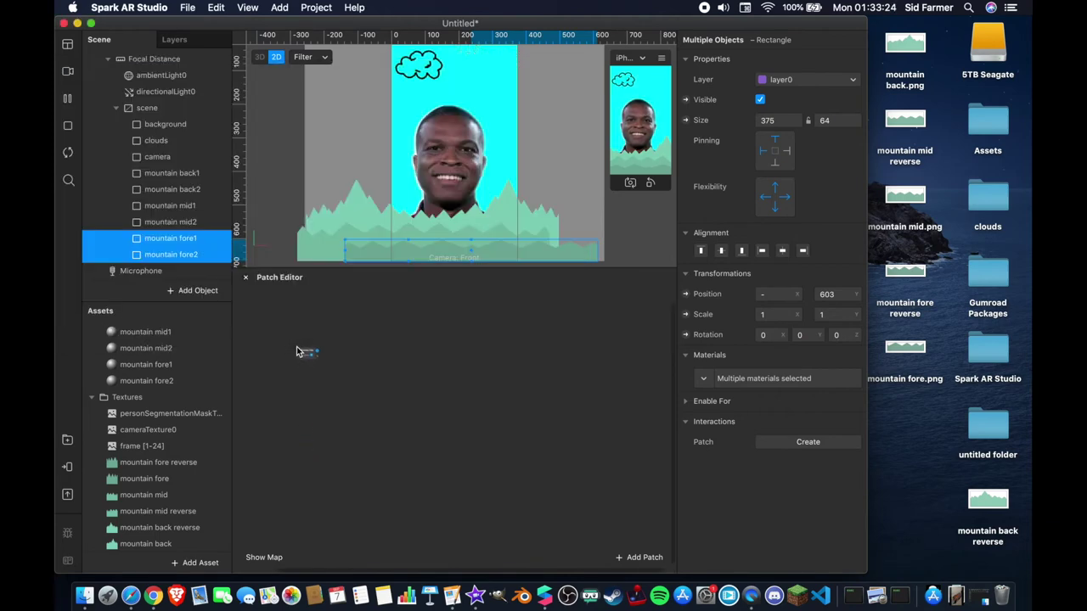
- Chain a Switch patch and a Loop Animation patch after Screen Tap and line the three up in a row
{"action": "left_click_drag", "start_coordinate": [351, 357], "coordinate": [390, 356]}
{"action": "type", "text": "switch"}
{"action": "key", "text": "Return"}
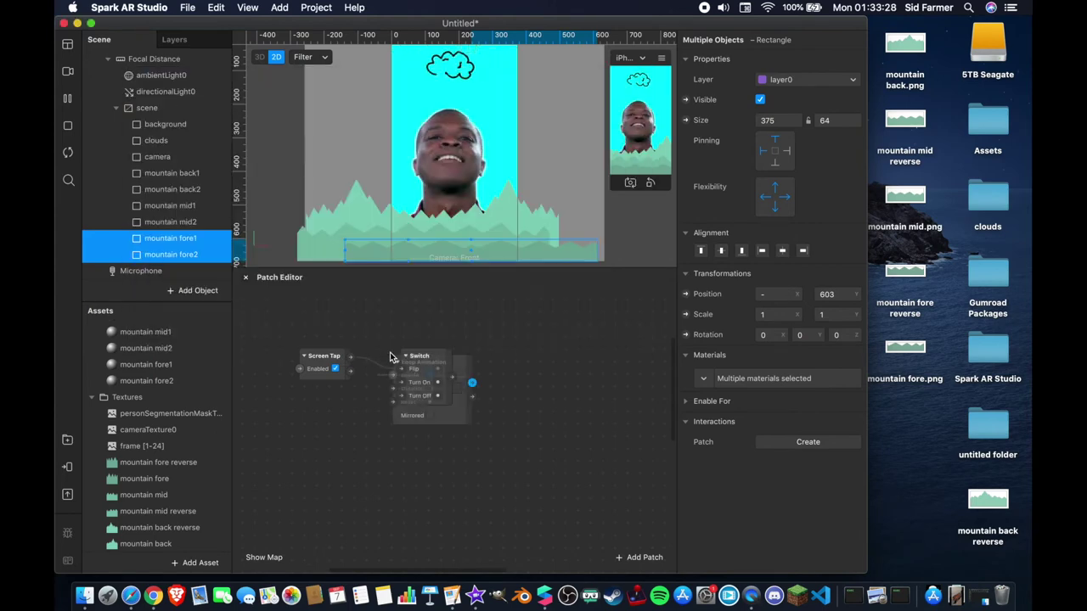
{"action": "left_click_drag", "start_coordinate": [598, 365], "coordinate": [594, 359]}
{"action": "left_click_drag", "start_coordinate": [429, 363], "coordinate": [408, 364]}
{"action": "left_click_drag", "start_coordinate": [548, 357], "coordinate": [472, 357]}
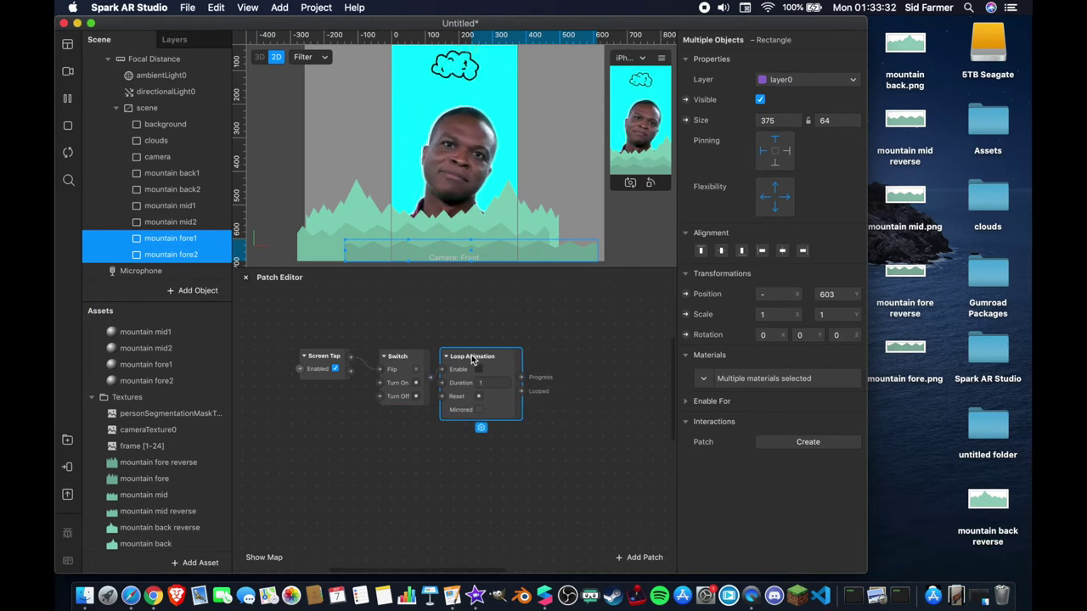
- Connect a Transition patch to the Loop Animation's progress output and set its type to Vector 2
{"action": "scroll", "coordinate": [584, 355], "scroll_direction": "right", "scroll_amount": 5}
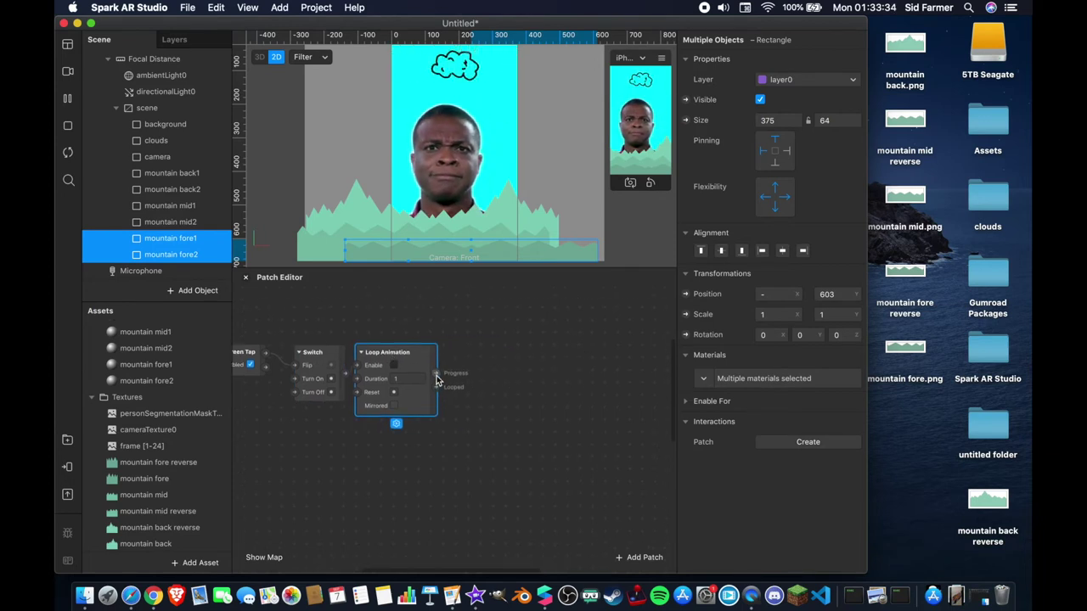
{"action": "double_click", "coordinate": [494, 355]}
{"action": "type", "text": "trans"}
{"action": "key", "text": "Return"}
{"action": "left_click", "coordinate": [535, 424]}
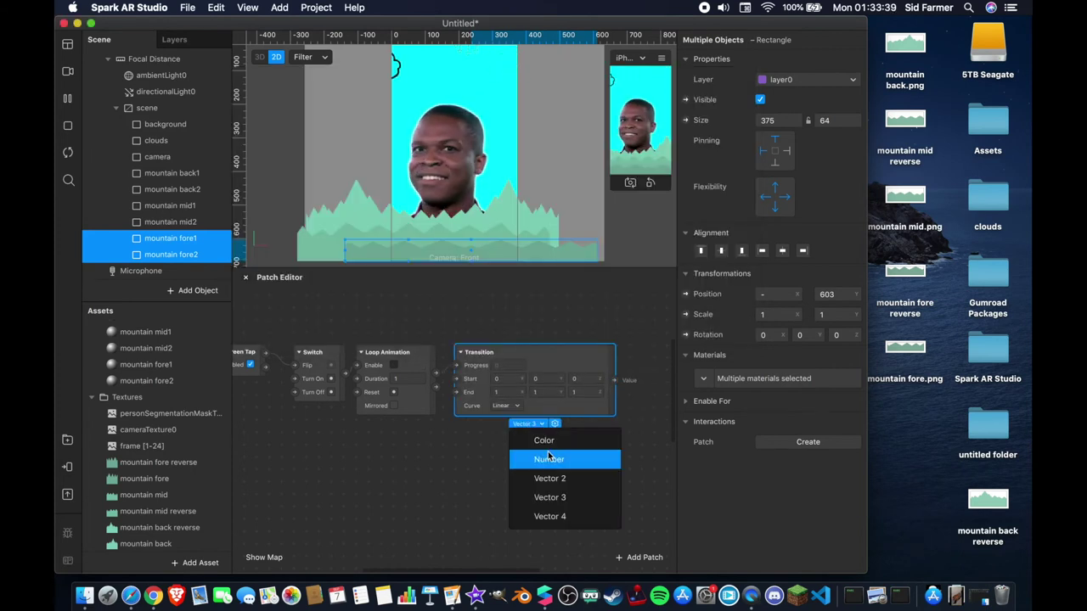
{"action": "left_click", "coordinate": [535, 478]}
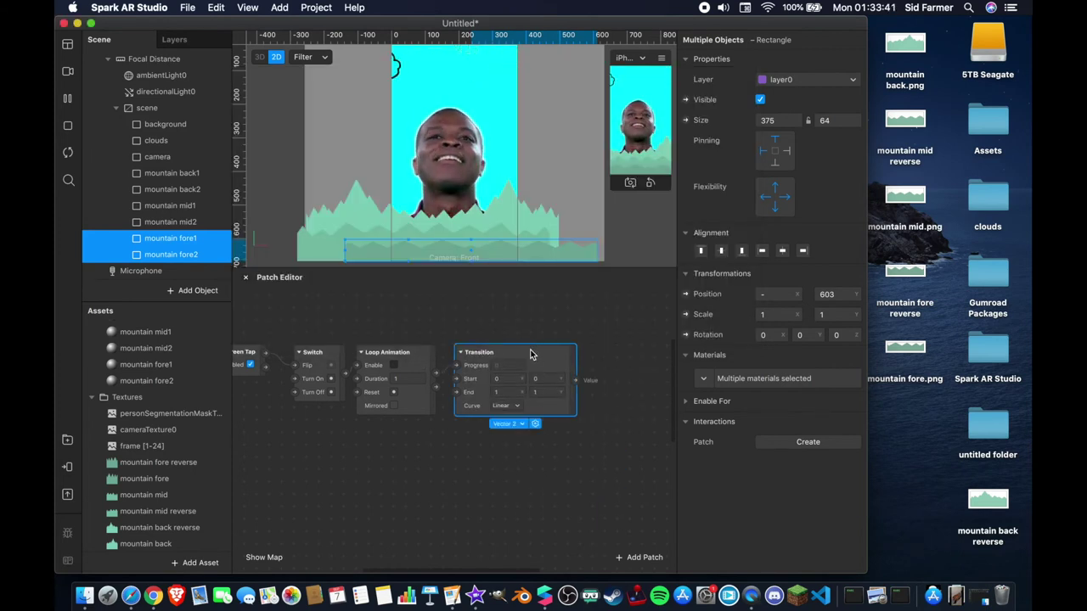
- Duplicate the Vector 2 Transition patch and place the copy directly below the original
{"action": "right_click", "coordinate": [531, 354]}
{"action": "left_click", "coordinate": [549, 428]}
{"action": "left_click_drag", "start_coordinate": [548, 437], "coordinate": [540, 448]}
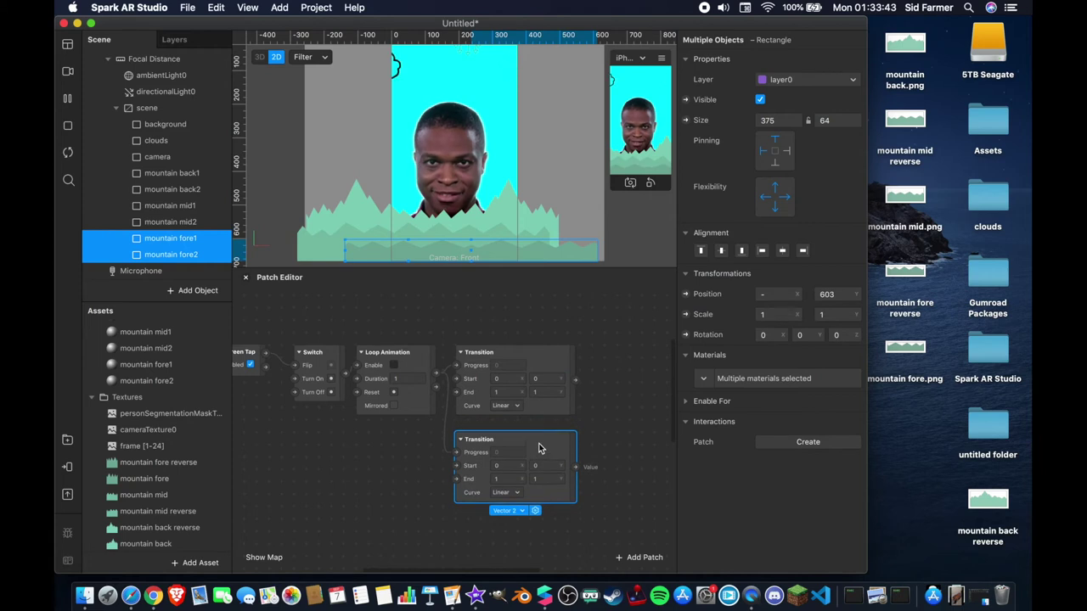
- Create position patches for the mountain back1 and mountain back2 rectangles and place each one beside a Transition patch
{"action": "left_click", "coordinate": [159, 174]}
{"action": "left_click", "coordinate": [167, 188], "text": "shift"}
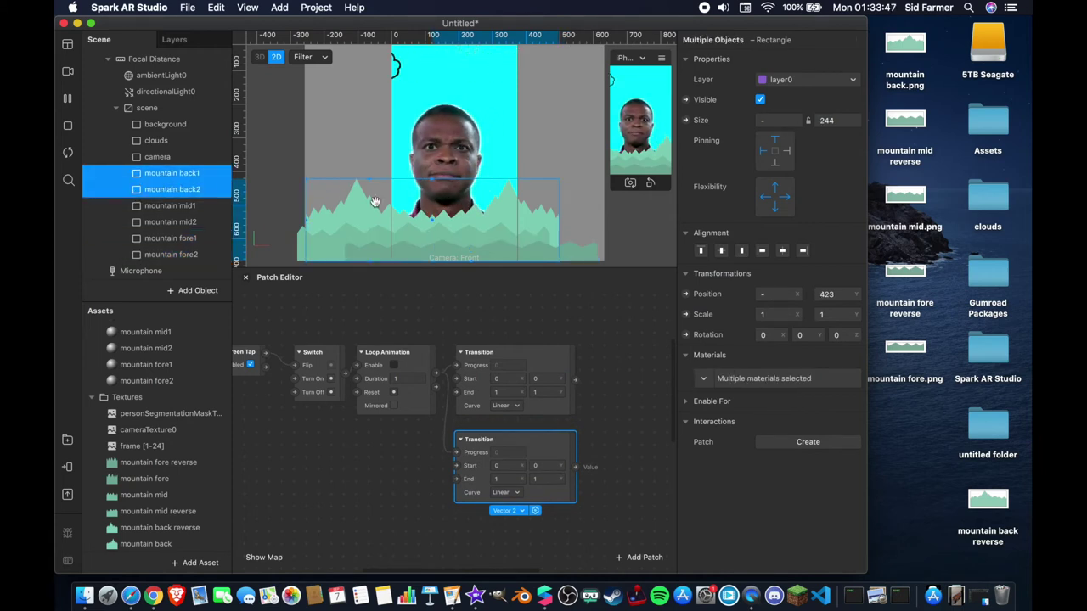
{"action": "left_click", "coordinate": [686, 294]}
{"action": "left_click_drag", "start_coordinate": [466, 443], "coordinate": [627, 365]}
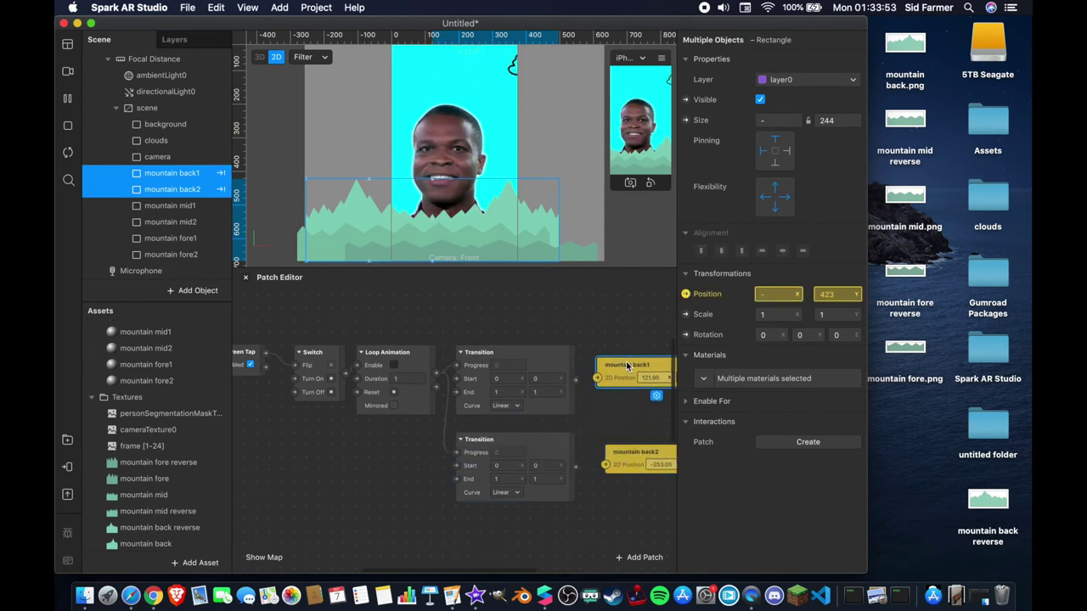
- Set the Y component of both Start and End to 423 in the two Transition patches, matching the back mountains' Y position
{"action": "scroll", "coordinate": [633, 367], "scroll_direction": "right", "scroll_amount": 5}
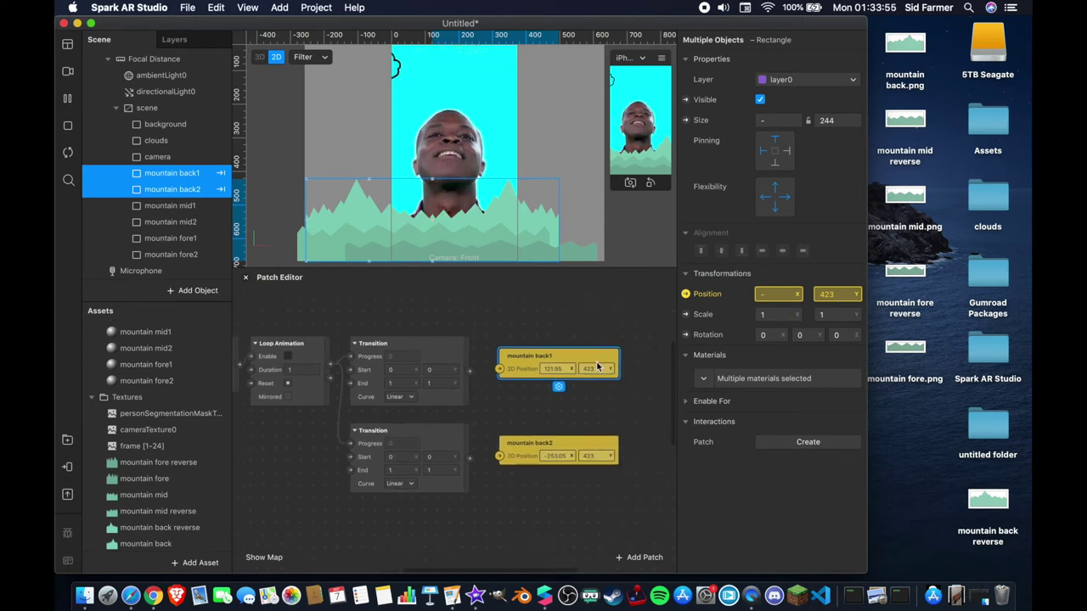
{"action": "left_click", "coordinate": [582, 370]}
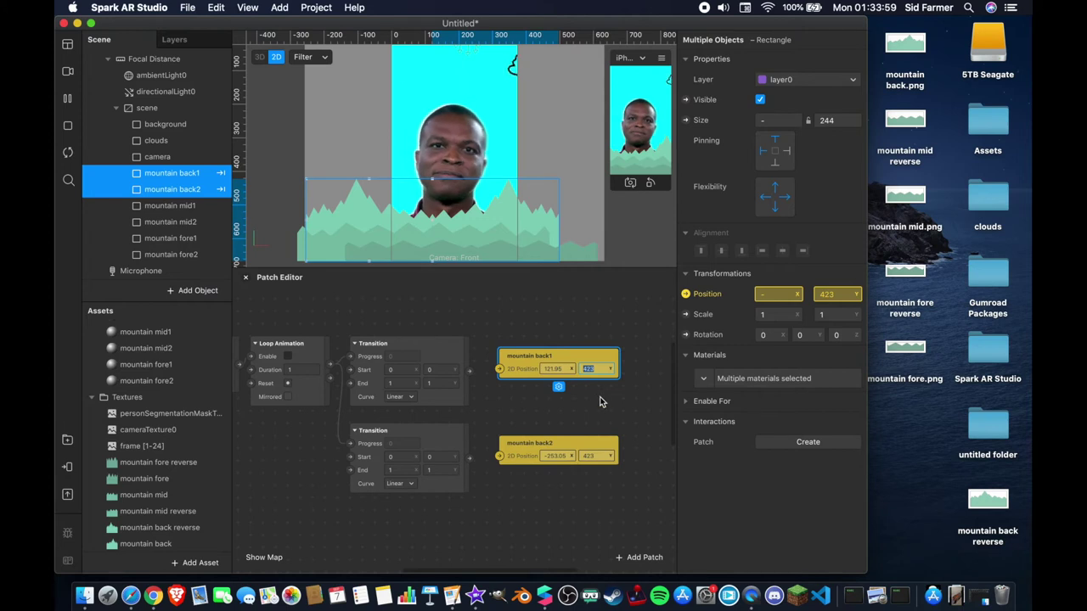
{"action": "left_click", "coordinate": [441, 369]}
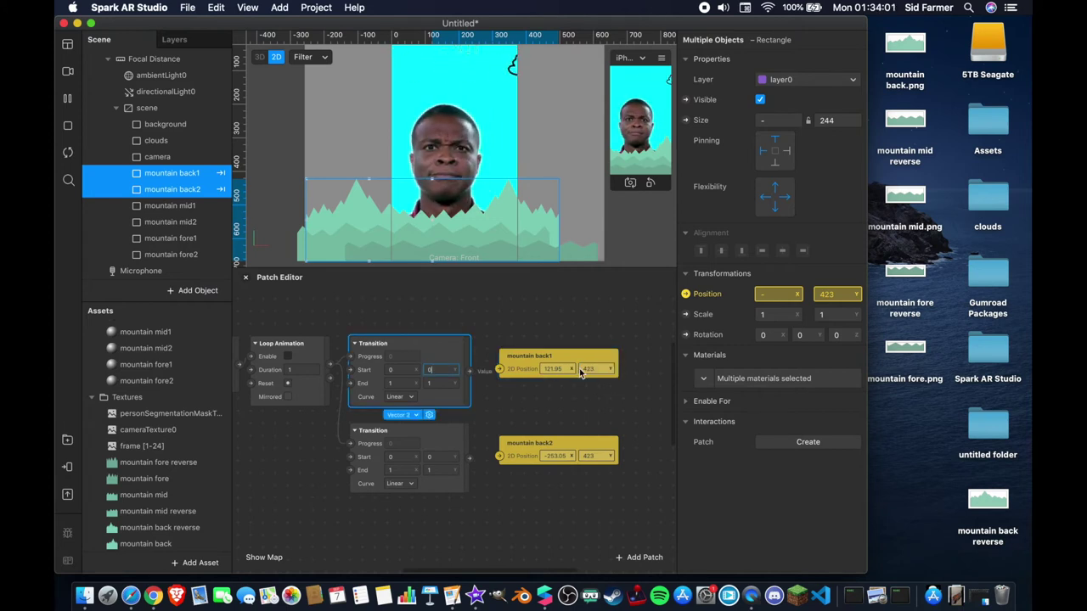
{"action": "type", "text": "423"}
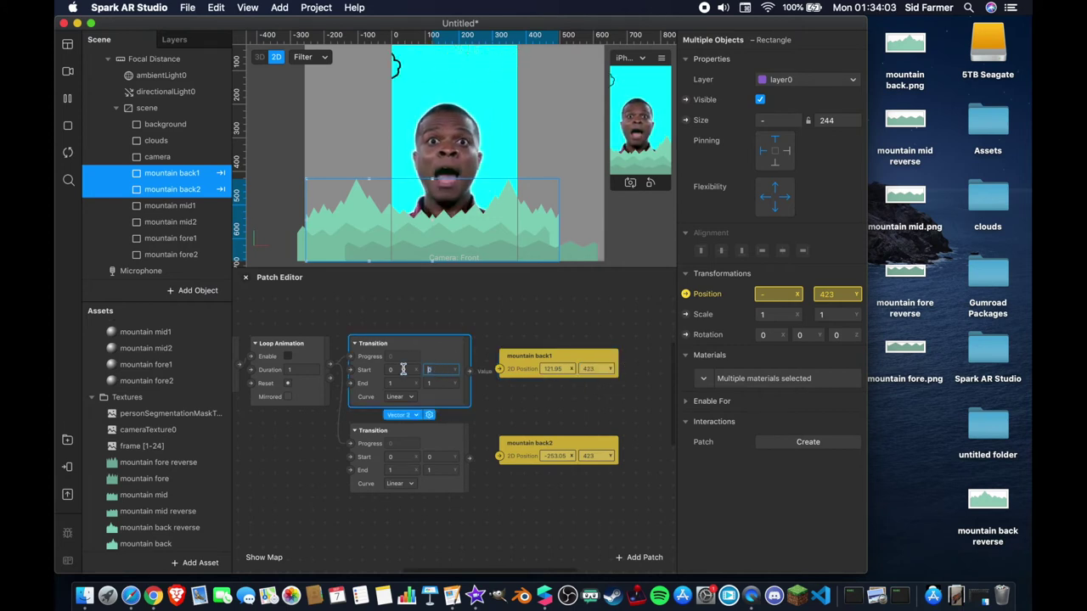
{"action": "left_click", "coordinate": [437, 383]}
{"action": "type", "text": "423"}
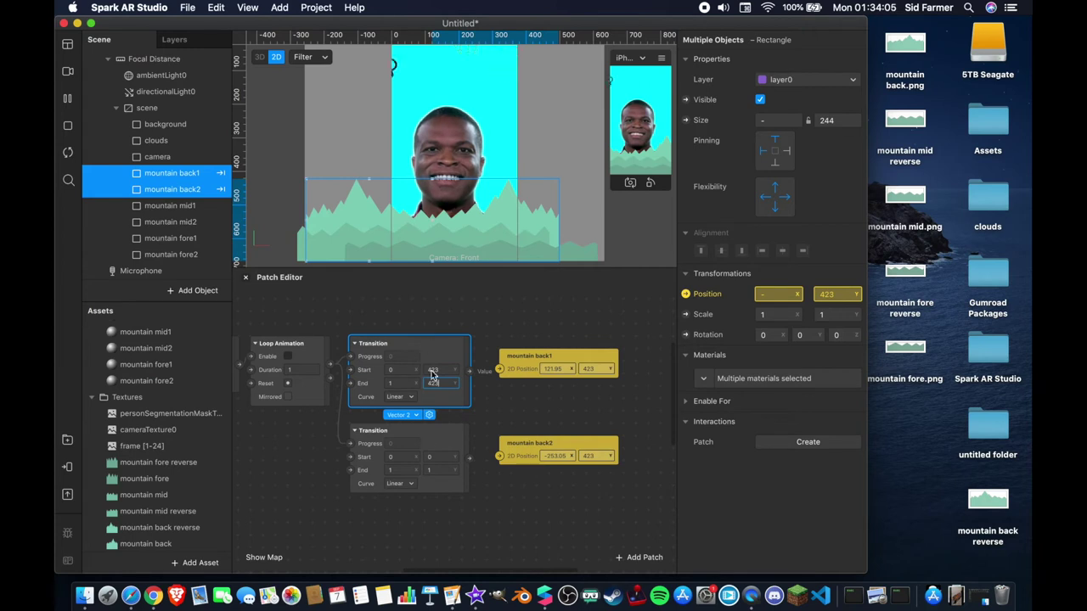
{"action": "left_click", "coordinate": [438, 457]}
{"action": "type", "text": "423"}
{"action": "left_click", "coordinate": [435, 470]}
{"action": "type", "text": "423"}
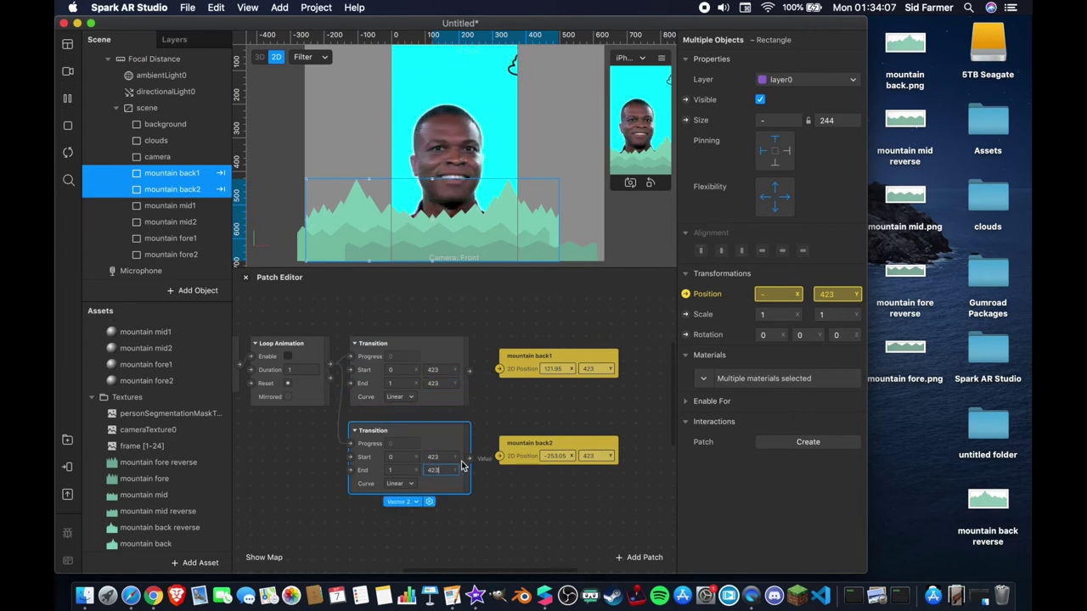
{"action": "key", "text": "super+a"}
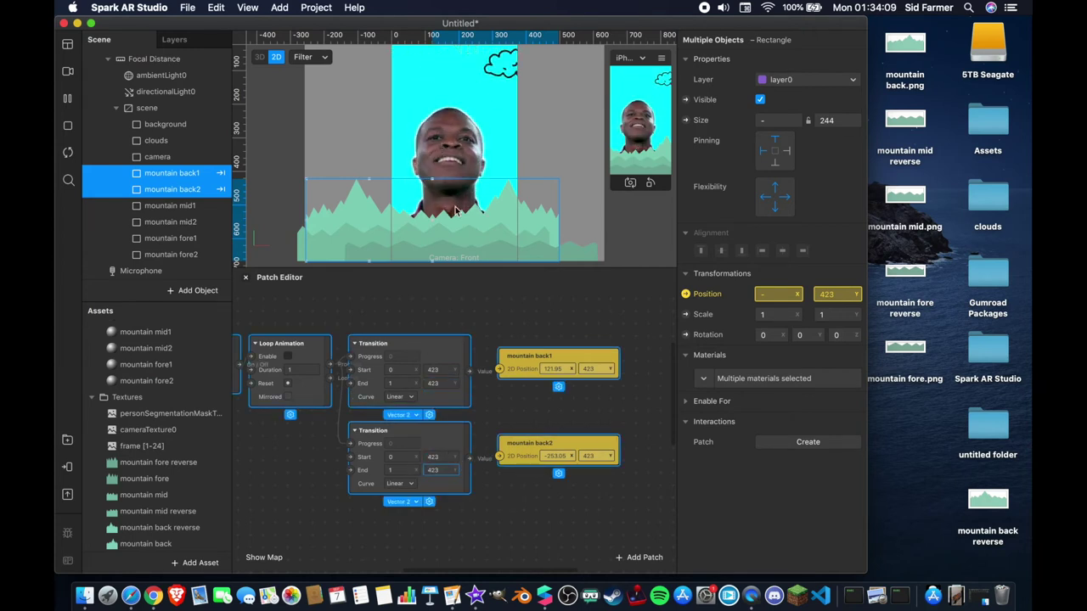
{"action": "left_click", "coordinate": [502, 320]}
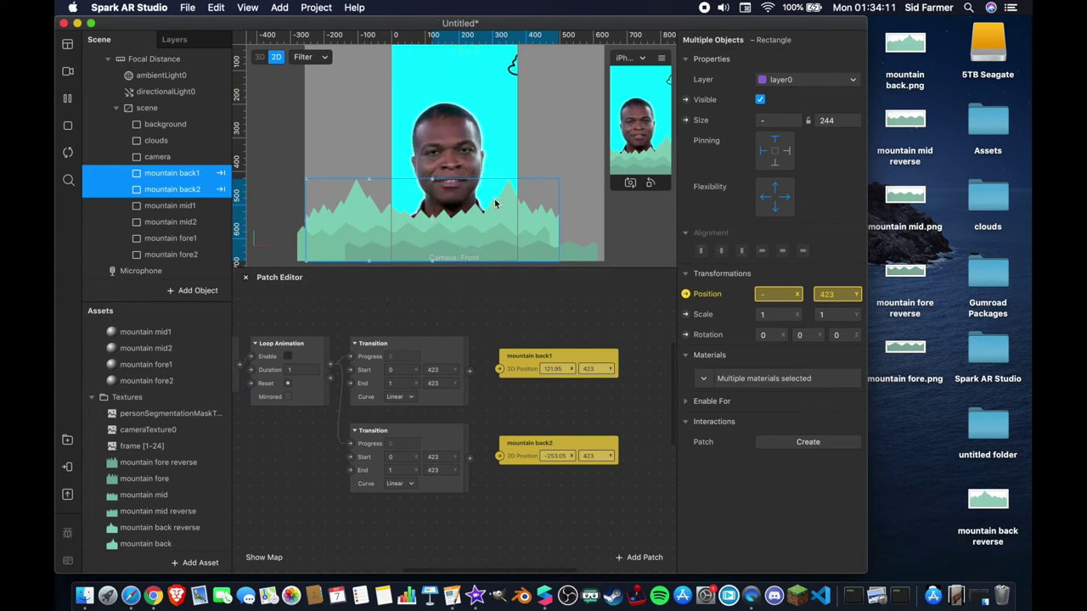
{"action": "left_click", "coordinate": [398, 369]}
{"action": "key", "text": "Return"}
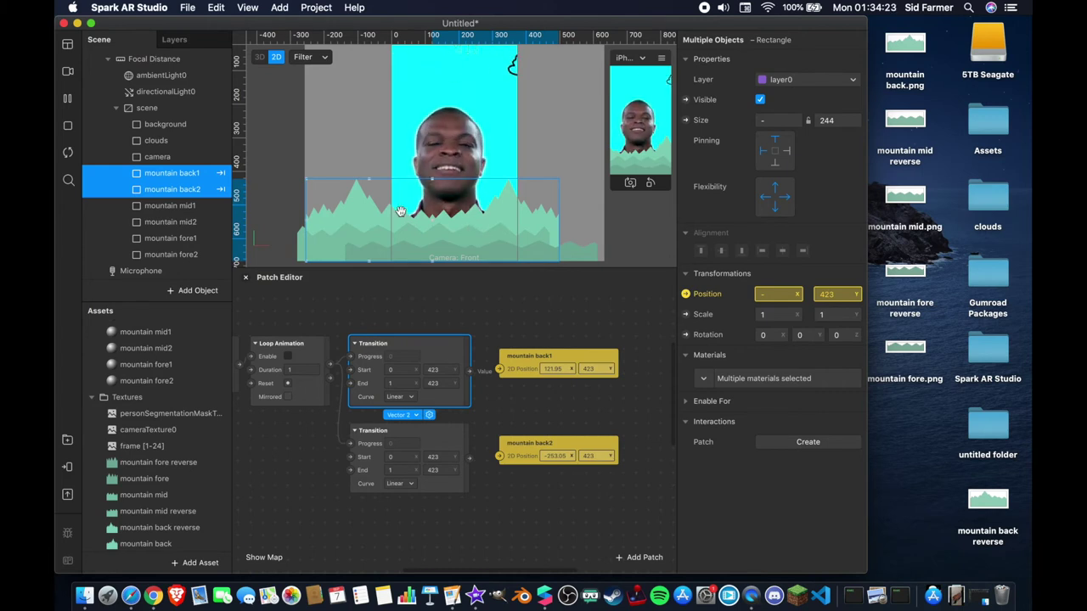
- Set the X components of the first Transition patch to 375 for Start and 0 for End
{"action": "left_click", "coordinate": [398, 371]}
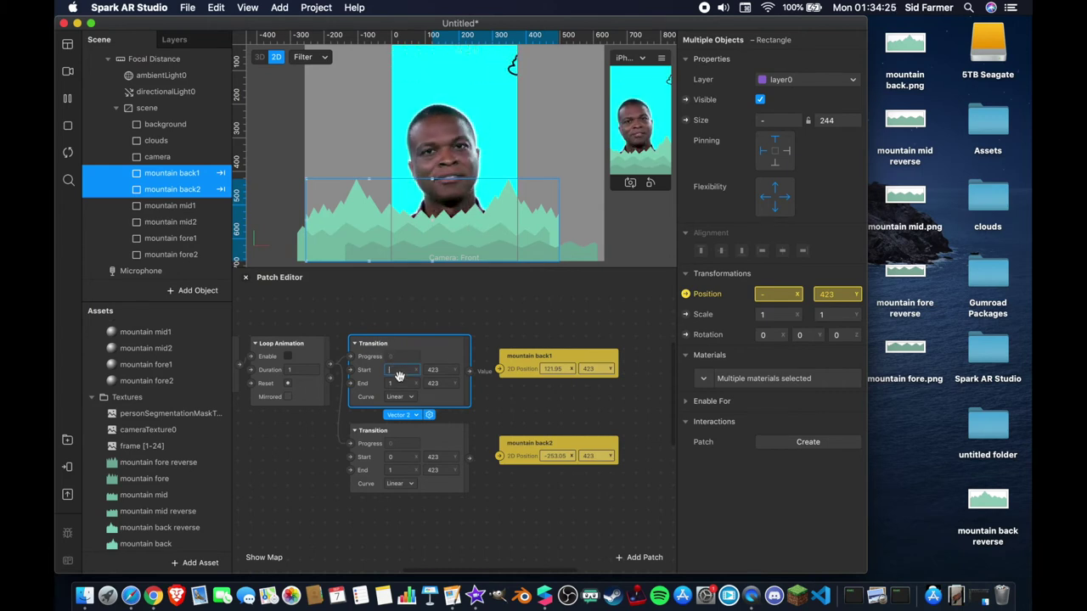
{"action": "type", "text": "375"}
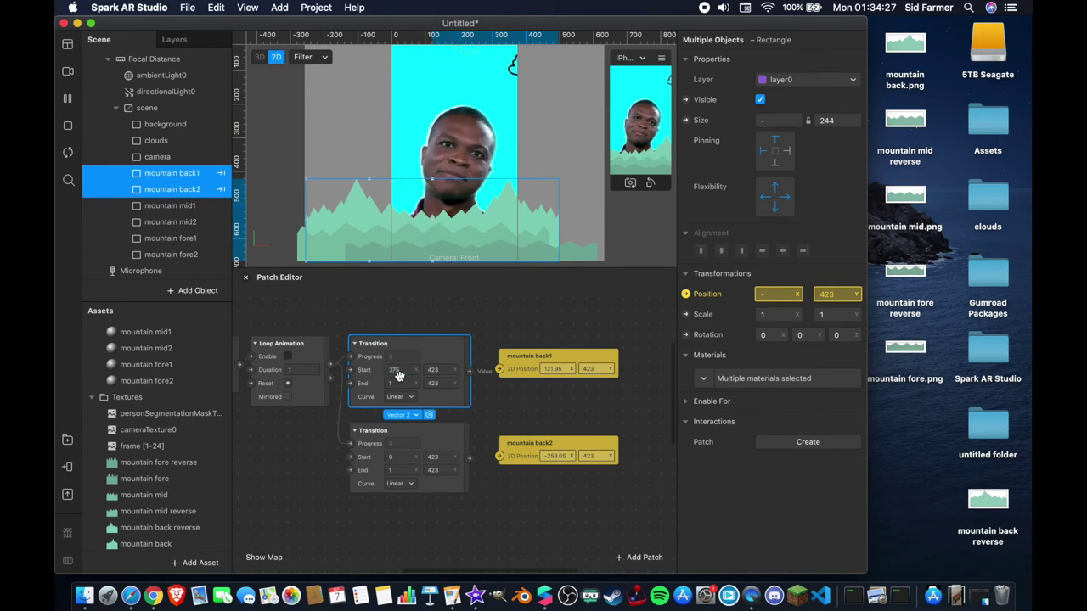
{"action": "left_click", "coordinate": [403, 383]}
{"action": "type", "text": "0"}
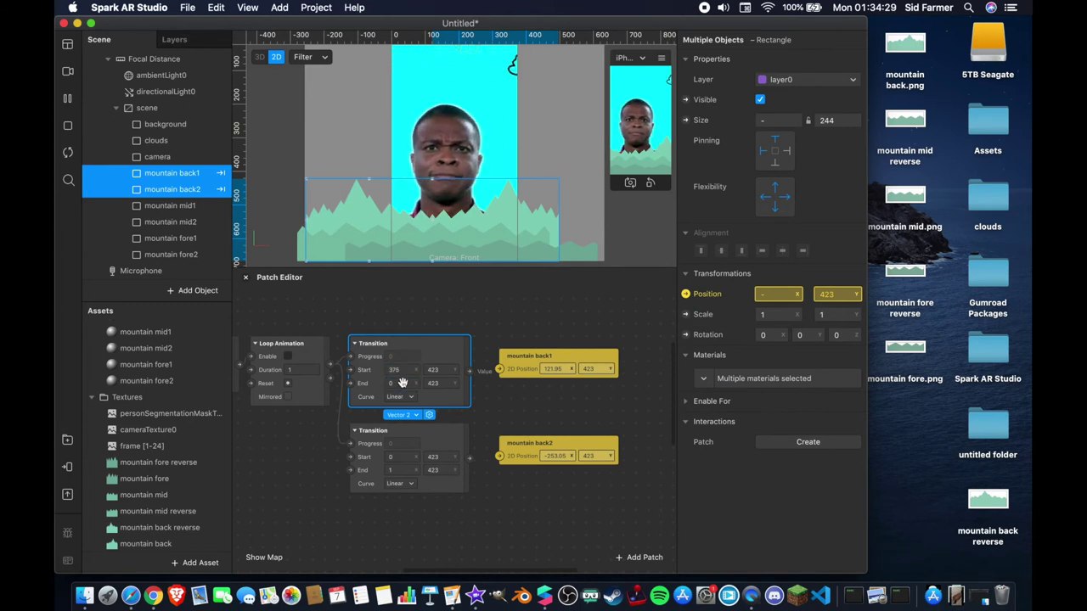
- Set the End X component of the second Transition patch to -375
{"action": "left_click", "coordinate": [424, 449]}
{"action": "left_click", "coordinate": [400, 470]}
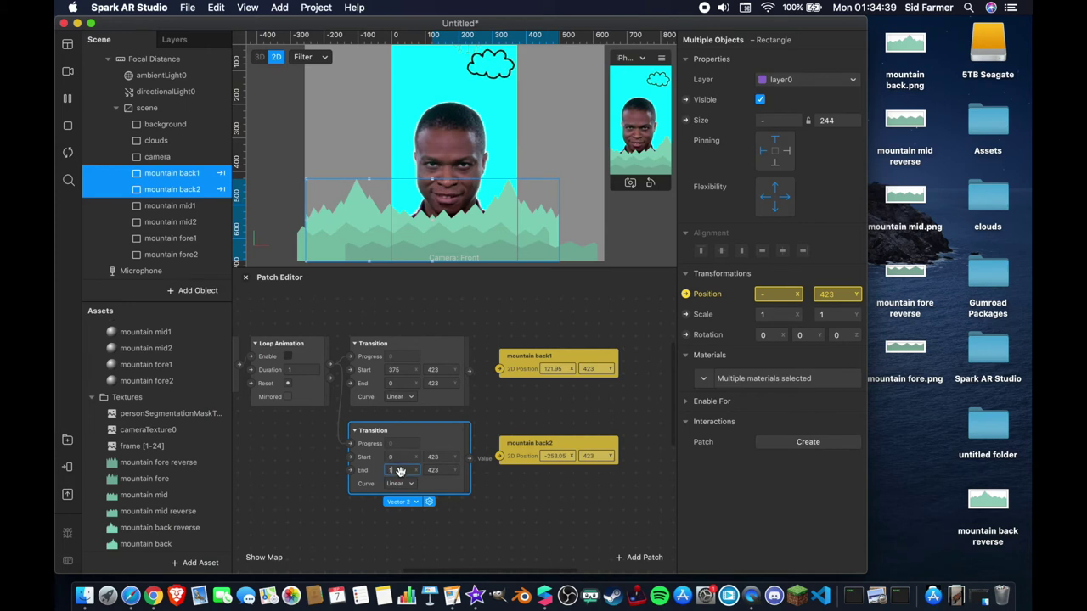
{"action": "type", "text": "-375"}
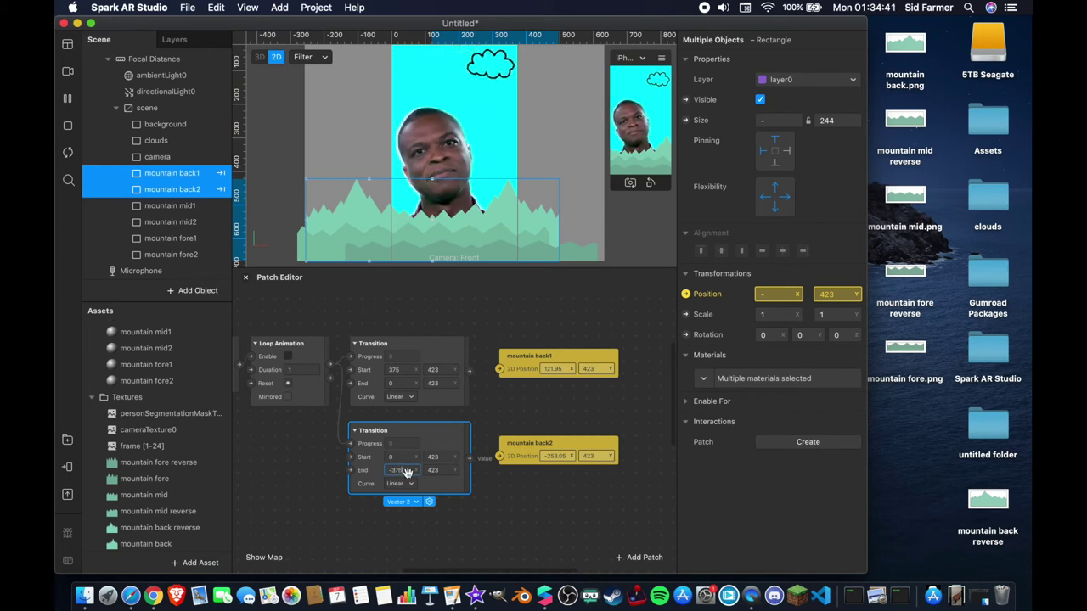
{"action": "key", "text": "Return"}
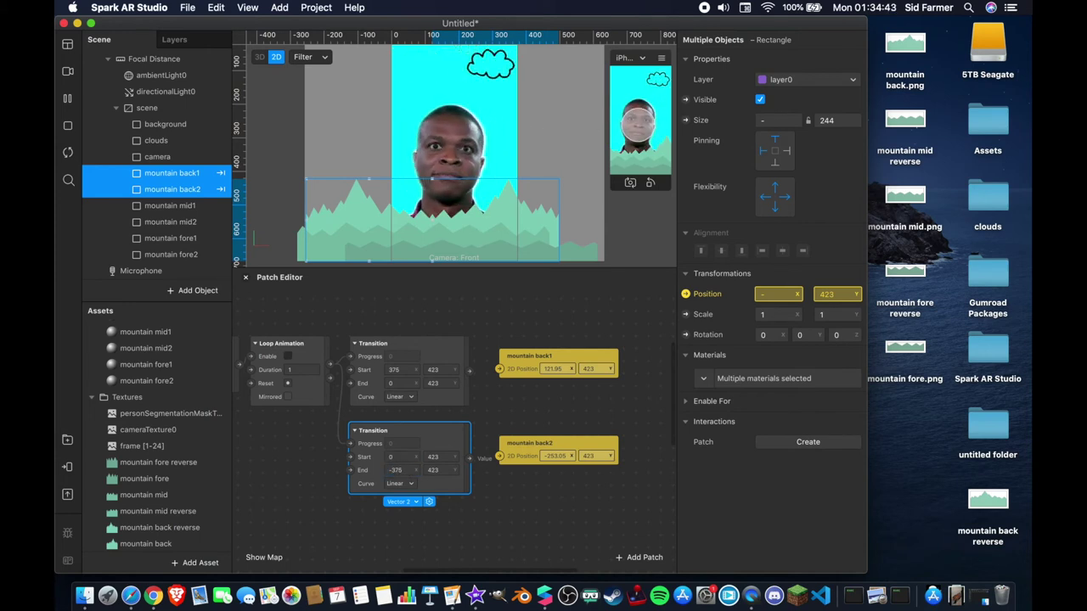
- Connect the two Transition patches to the mountain back1 and back2 positions, and set the Loop Animation duration to 8 with the simulator enlarged
{"action": "left_click", "coordinate": [613, 186]}
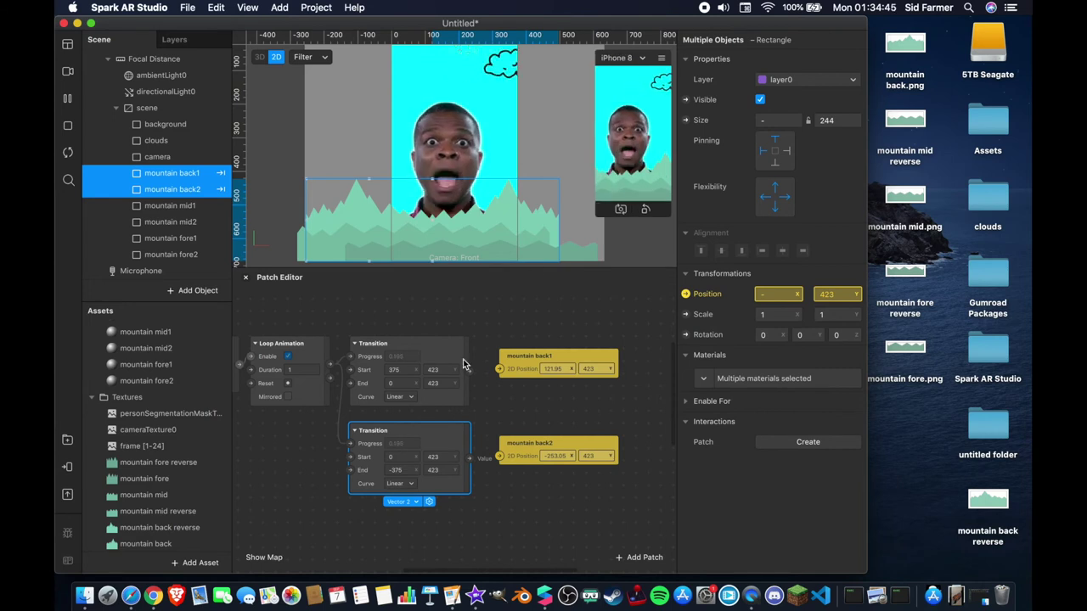
{"action": "left_click", "coordinate": [501, 373]}
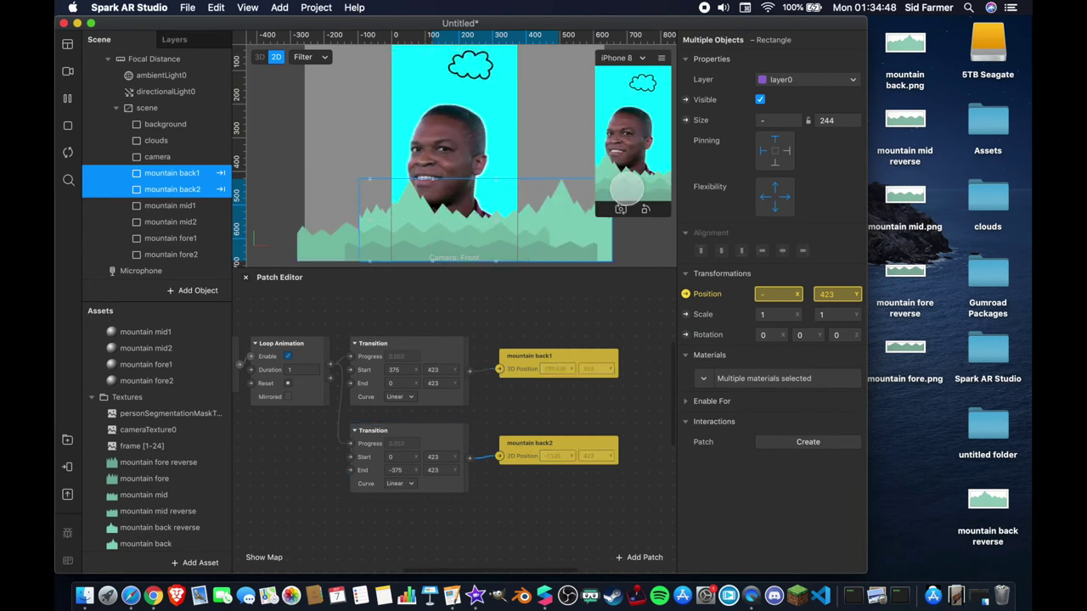
{"action": "left_click_drag", "start_coordinate": [597, 214], "coordinate": [541, 312]}
{"action": "left_click", "coordinate": [297, 371]}
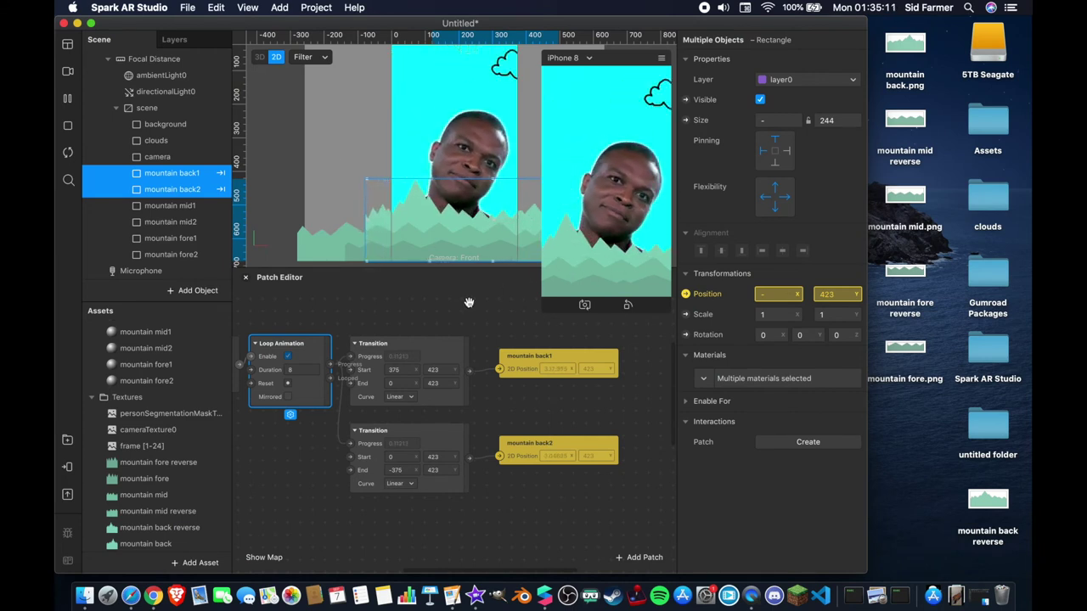
- Duplicate the Loop Animation and its two Transition patches, placing the copies below the originals
{"action": "left_click_drag", "start_coordinate": [503, 410], "coordinate": [508, 407]}
{"action": "scroll", "coordinate": [508, 407], "scroll_direction": "left", "scroll_amount": 3}
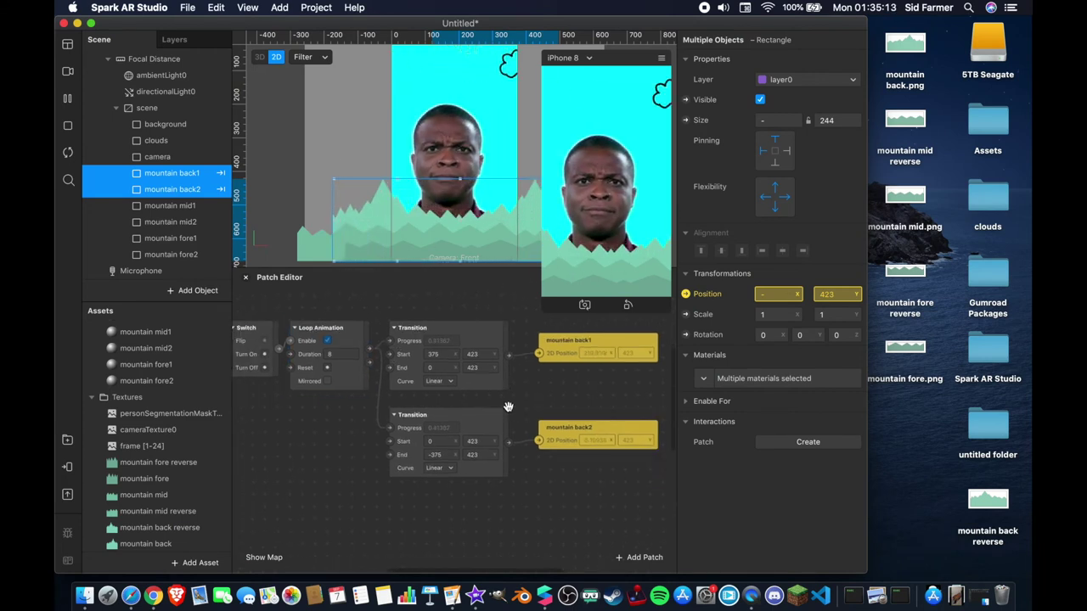
{"action": "scroll", "coordinate": [508, 407], "scroll_direction": "left", "scroll_amount": 2}
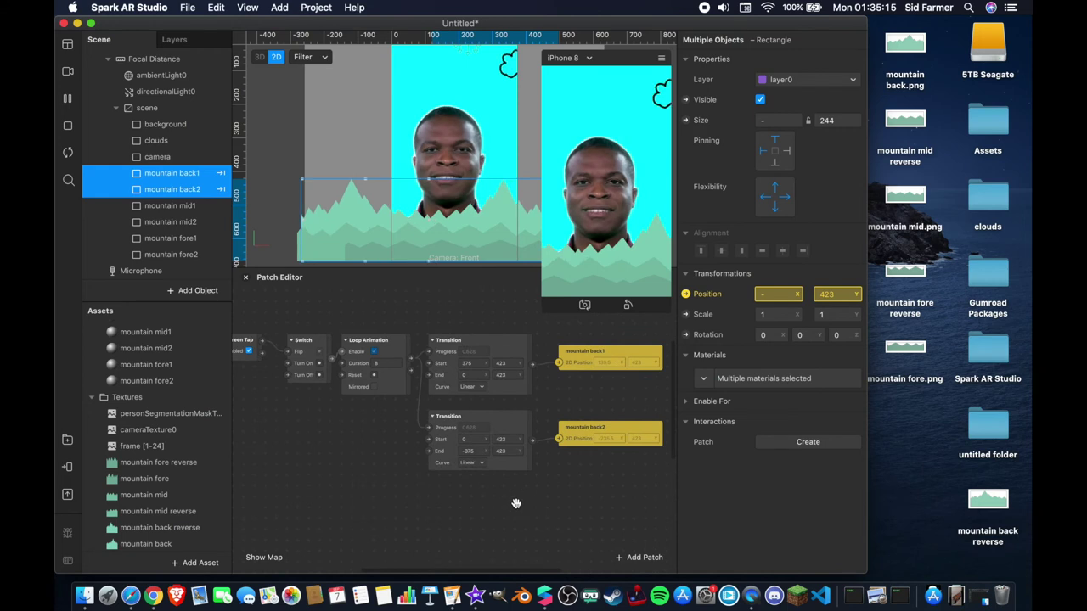
{"action": "left_click_drag", "start_coordinate": [512, 497], "coordinate": [392, 503]}
{"action": "key", "text": "super+d"}
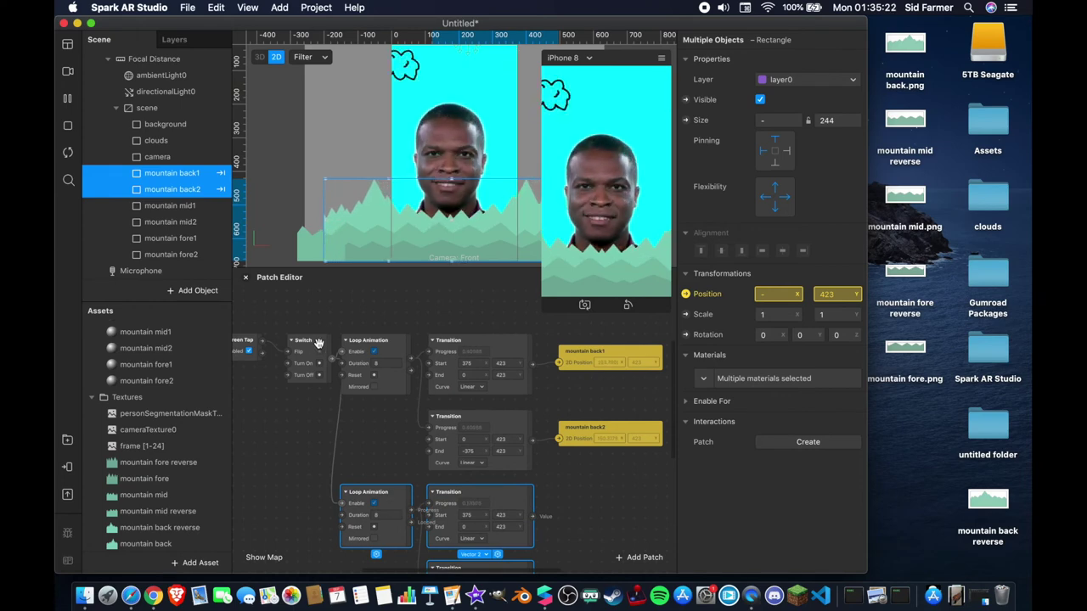
- Create position patches for mountain mid1 and mountain mid2 and place each one beside a duplicated Transition patch
{"action": "scroll", "coordinate": [327, 360], "scroll_direction": "down", "scroll_amount": 4}
{"action": "scroll", "coordinate": [327, 360], "scroll_direction": "left", "scroll_amount": 4}
{"action": "scroll", "coordinate": [327, 360], "scroll_direction": "down", "scroll_amount": 3, "text": "ctrl"}
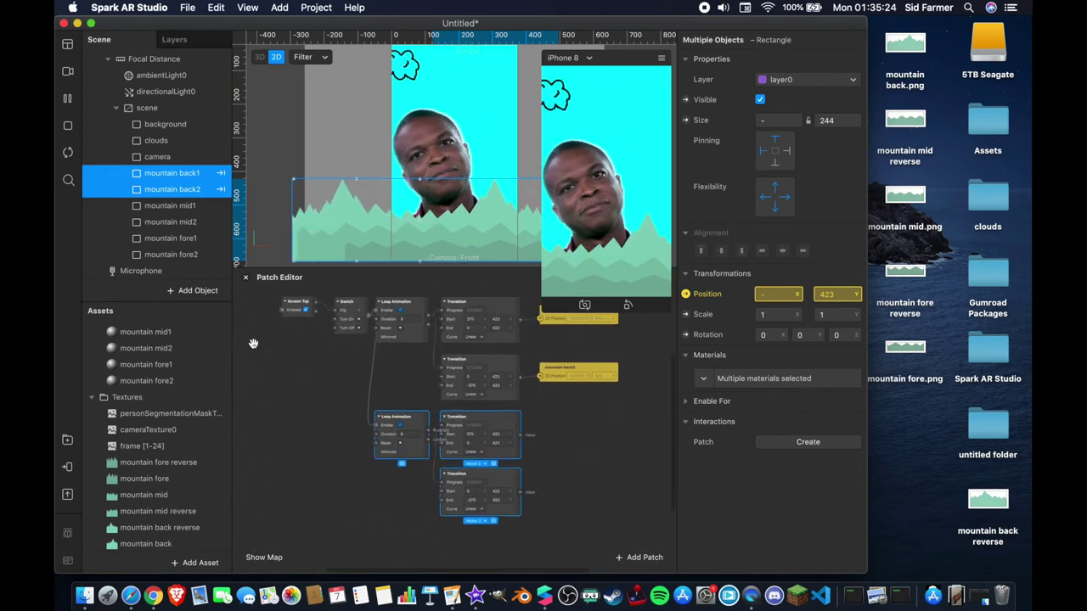
{"action": "left_click", "coordinate": [169, 223]}
{"action": "left_click", "coordinate": [170, 205], "text": "shift"}
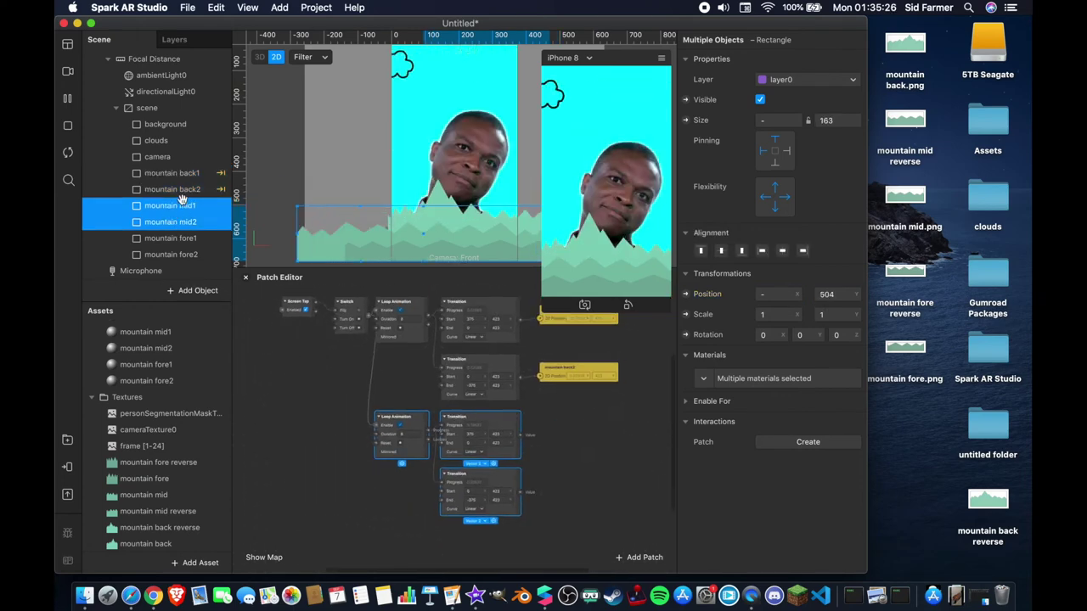
{"action": "left_click", "coordinate": [685, 294]}
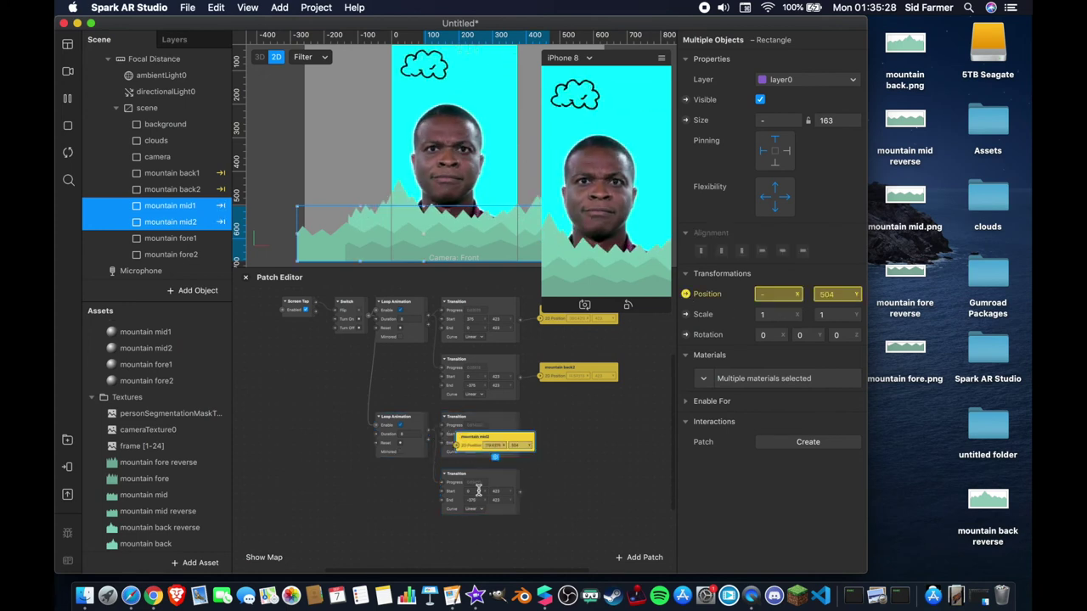
{"action": "left_click_drag", "start_coordinate": [495, 442], "coordinate": [586, 496]}
{"action": "left_click_drag", "start_coordinate": [478, 442], "coordinate": [564, 439]}
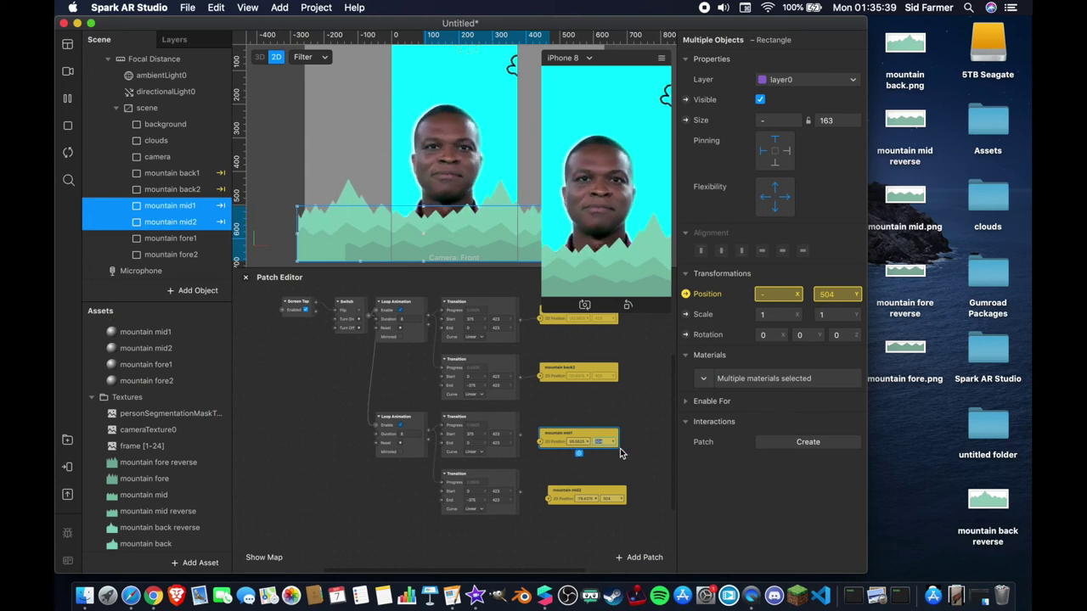
- Set Start and End Y to 504 in both duplicated Transitions and connect them to the mountain mid1 and mid2 positions
{"action": "left_click", "coordinate": [503, 434]}
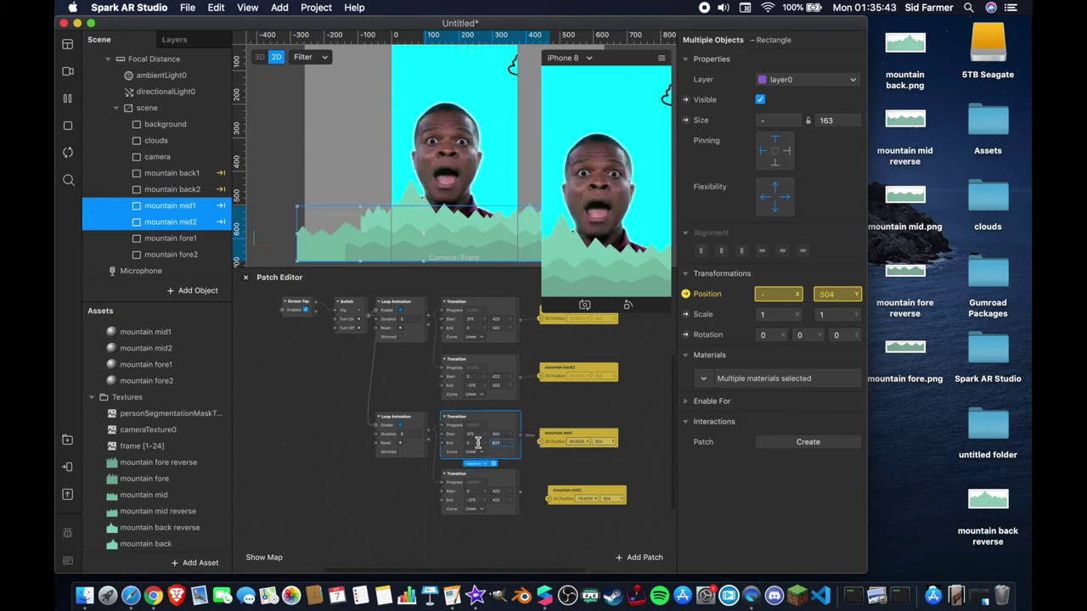
{"action": "left_click", "coordinate": [464, 498]}
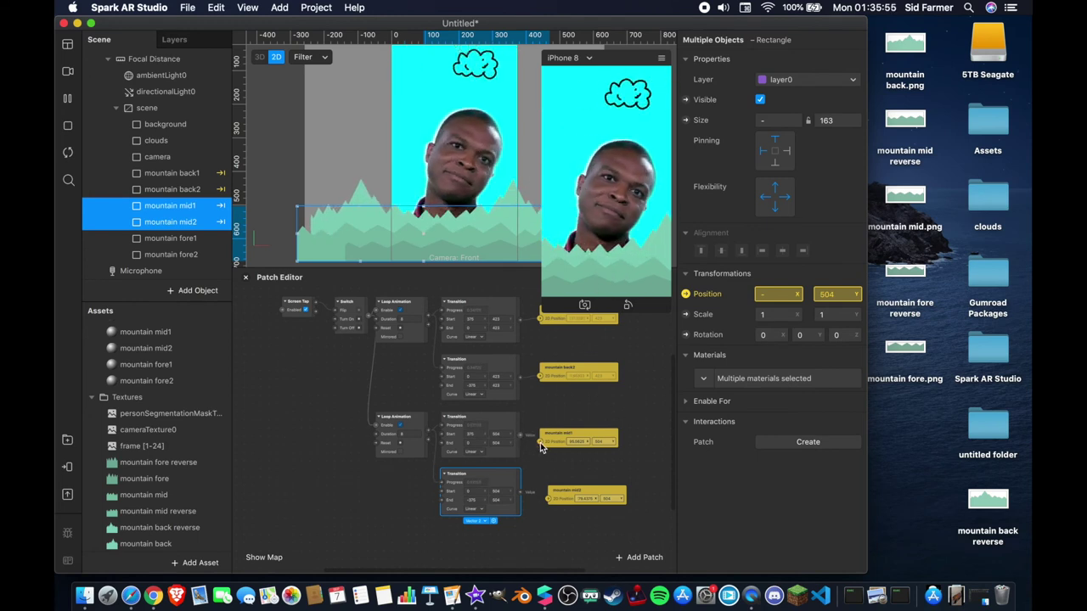
{"action": "left_click", "coordinate": [544, 473]}
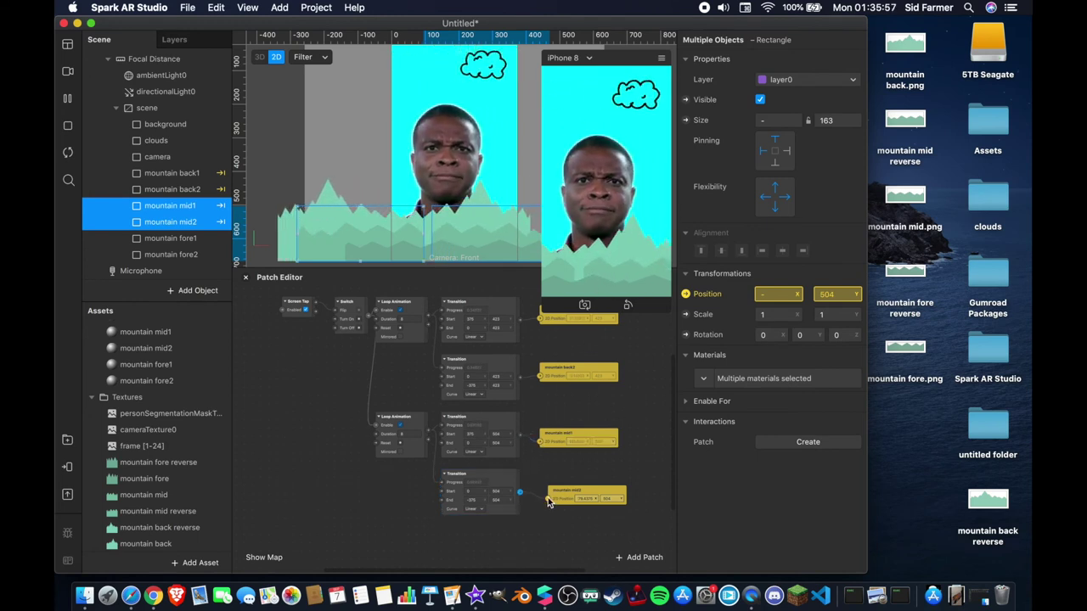
{"action": "left_click_drag", "start_coordinate": [548, 502], "coordinate": [549, 498]}
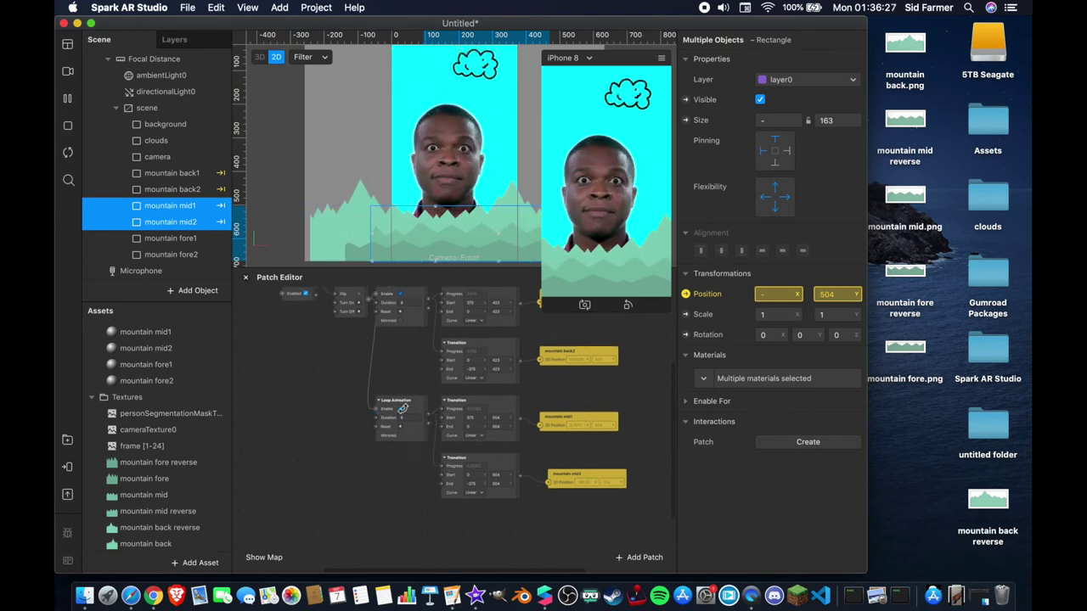
- Duplicate the middle mountains' Loop Animation and Transition patches and place the copies below them
{"action": "left_click_drag", "start_coordinate": [483, 530], "coordinate": [387, 402]}
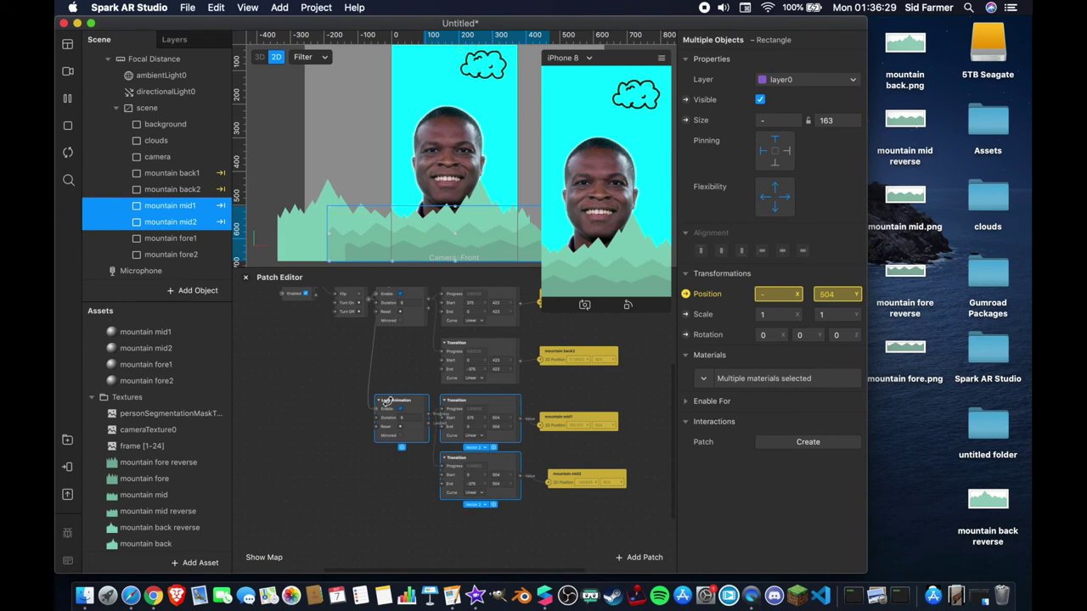
{"action": "key", "text": "super+d"}
{"action": "left_click_drag", "start_coordinate": [490, 421], "coordinate": [472, 516]}
- Create position patches for mountain fore1 and fore2 beside the newest Transitions, and set those Transitions' Start and End Y to 603
{"action": "scroll", "coordinate": [419, 506], "scroll_direction": "down", "scroll_amount": 3}
{"action": "left_click", "coordinate": [170, 254]}
{"action": "left_click", "coordinate": [151, 239], "text": "shift"}
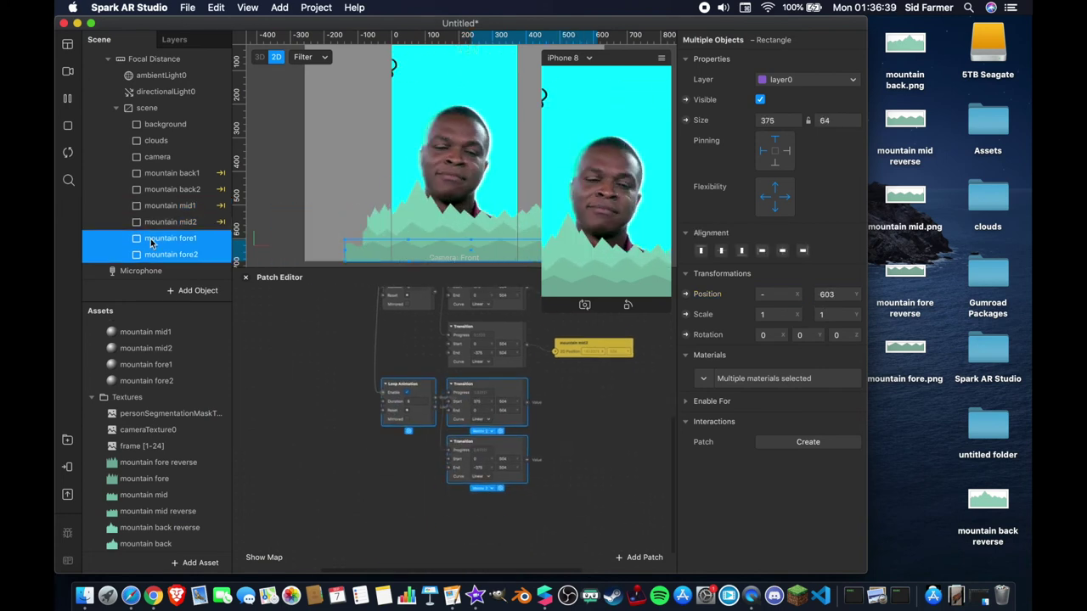
{"action": "left_click", "coordinate": [686, 295]}
{"action": "left_click_drag", "start_coordinate": [459, 456], "coordinate": [565, 403]}
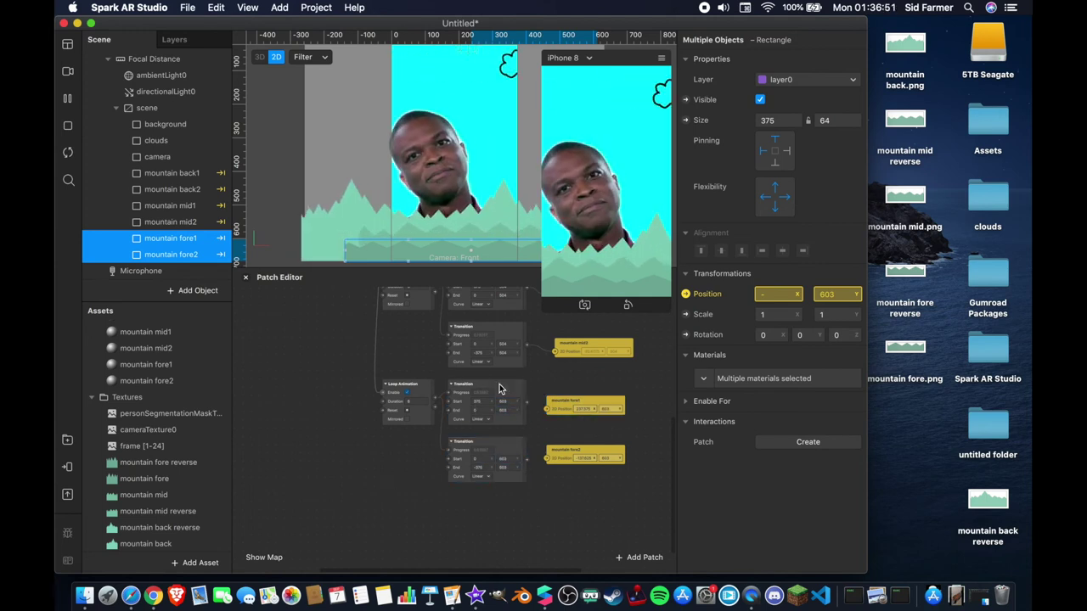
- Set the foreground Loop Animation's duration to 4 and connect its Transitions to the mountain fore1 and fore2 positions
{"action": "left_click", "coordinate": [414, 400]}
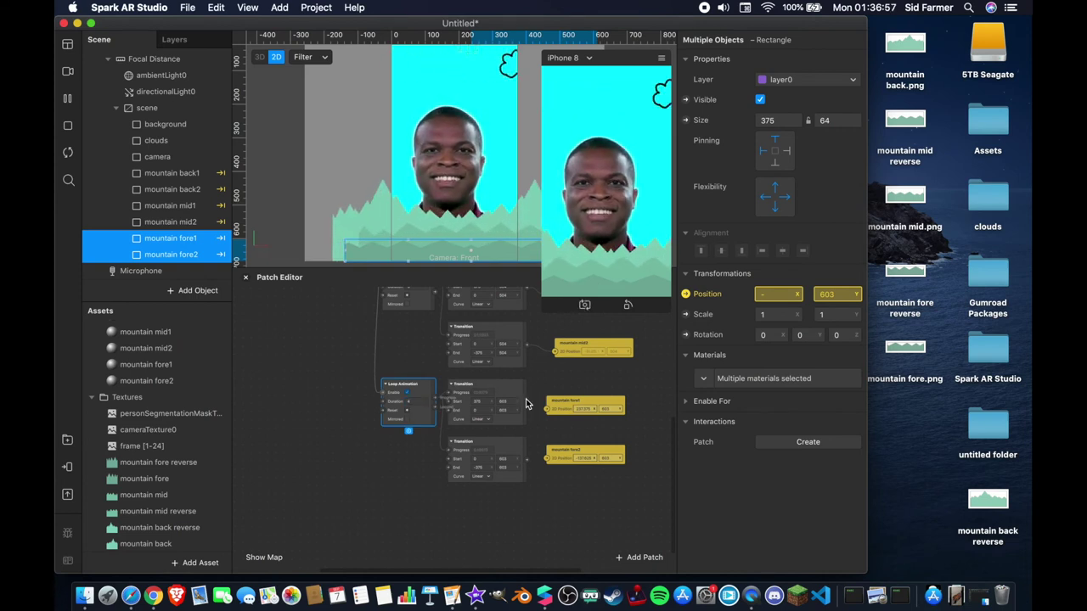
{"action": "left_click", "coordinate": [541, 462]}
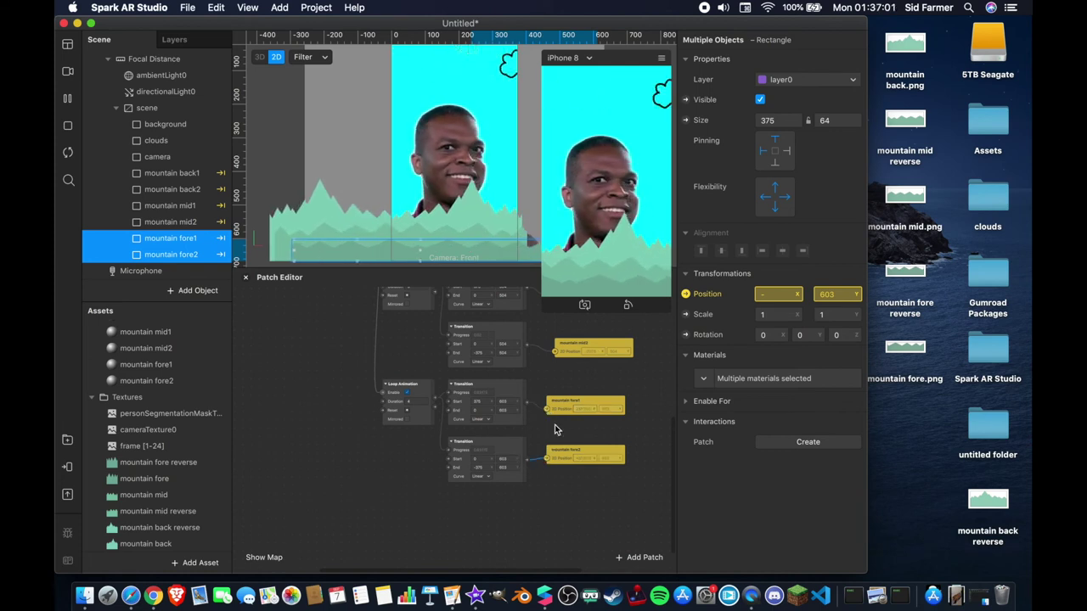
- Hide the camera rectangle and preview the scrolling mountains in an enlarged simulator before shrinking it again
{"action": "left_click_drag", "start_coordinate": [542, 314], "coordinate": [390, 565]}
{"action": "left_click", "coordinate": [151, 157]}
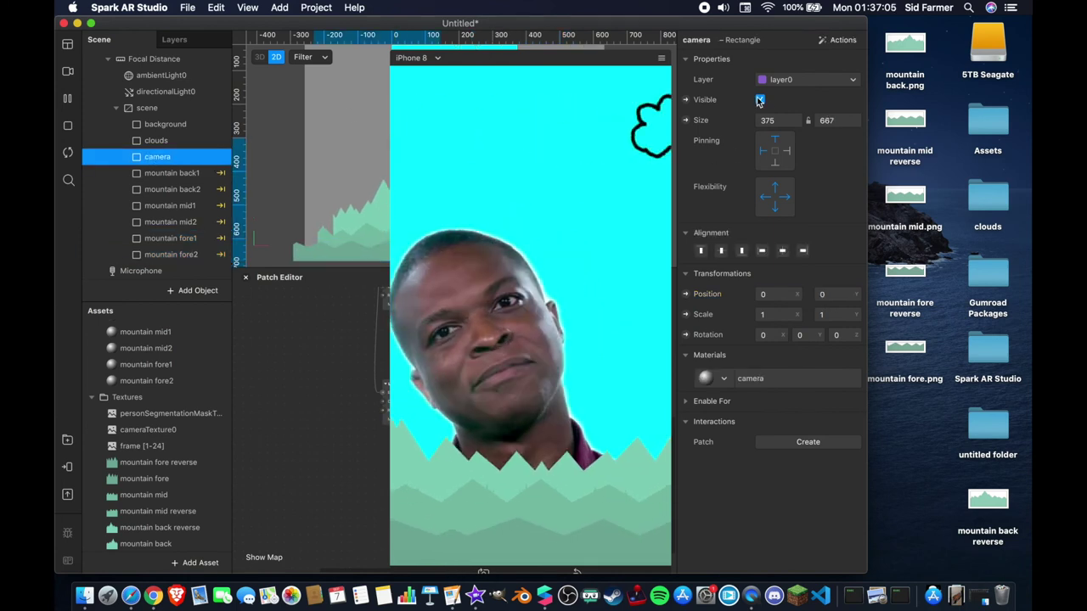
{"action": "left_click", "coordinate": [760, 100]}
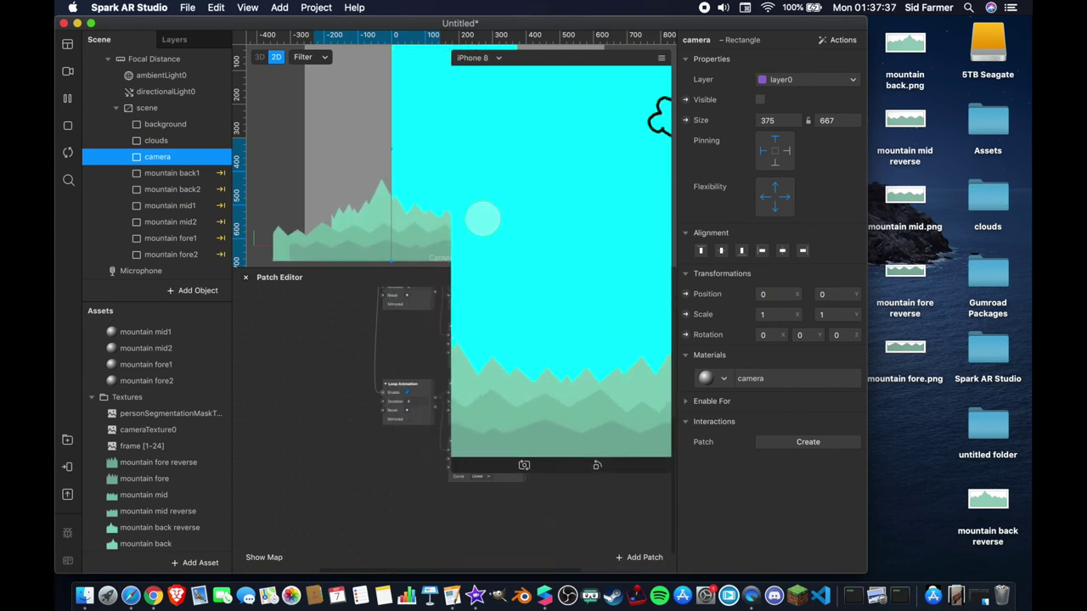
{"action": "left_click_drag", "start_coordinate": [460, 471], "coordinate": [510, 349]}
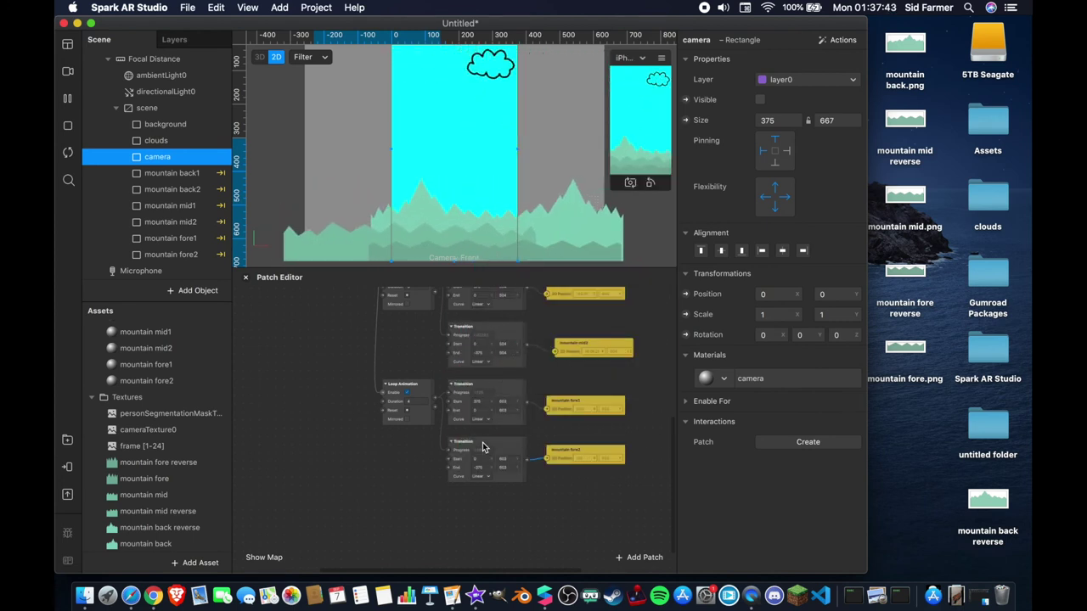
- Examine the looping movement of mountain back1 and mountain back2 in an enlarged viewport
{"action": "left_click_drag", "start_coordinate": [482, 438], "coordinate": [483, 443]}
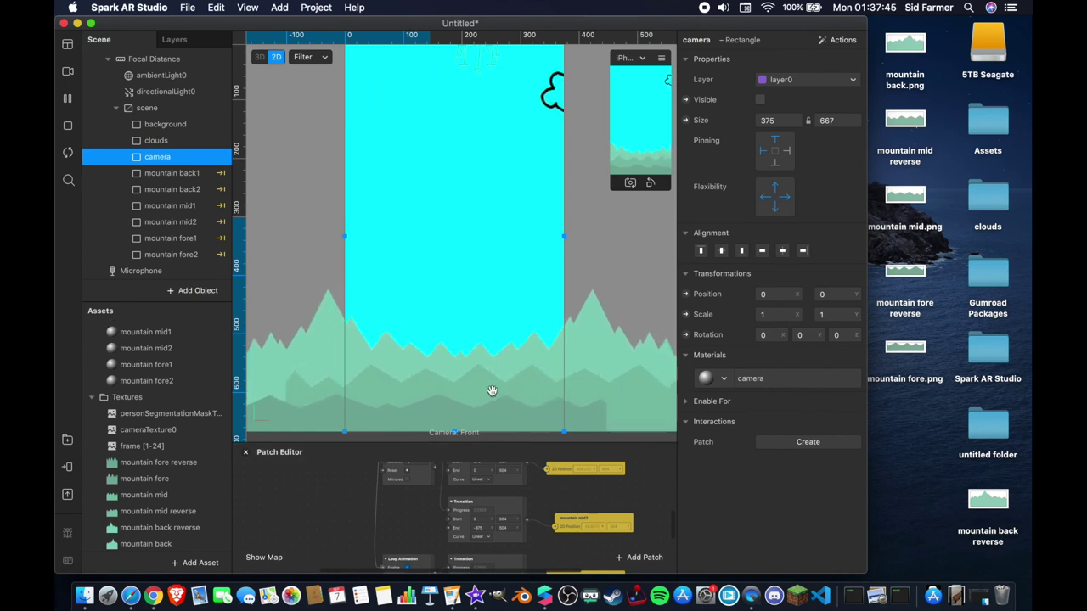
{"action": "scroll", "coordinate": [491, 391], "scroll_direction": "down", "scroll_amount": 5}
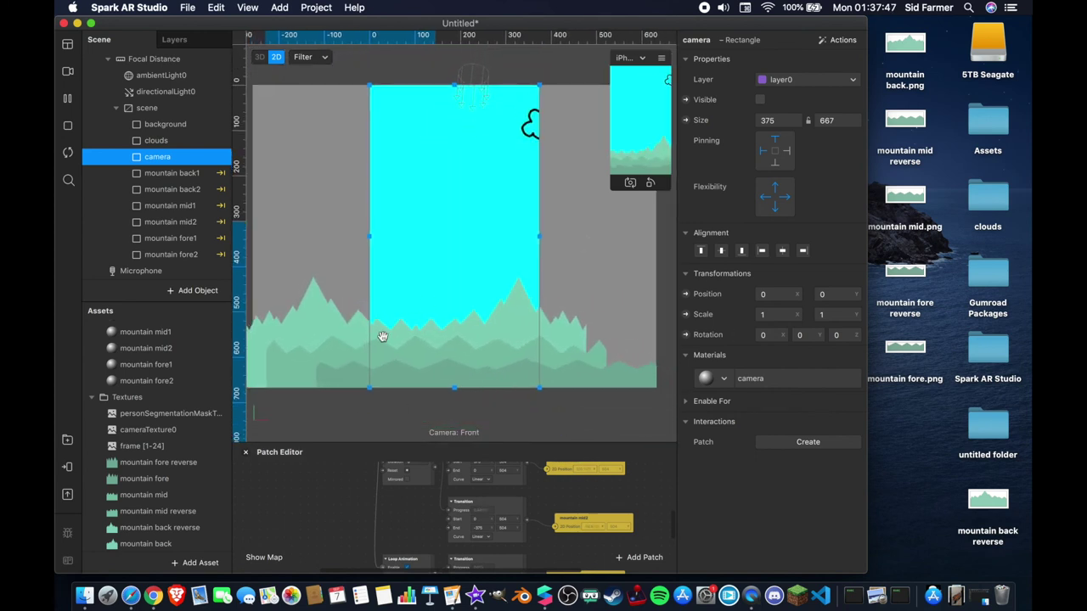
{"action": "left_click", "coordinate": [190, 175]}
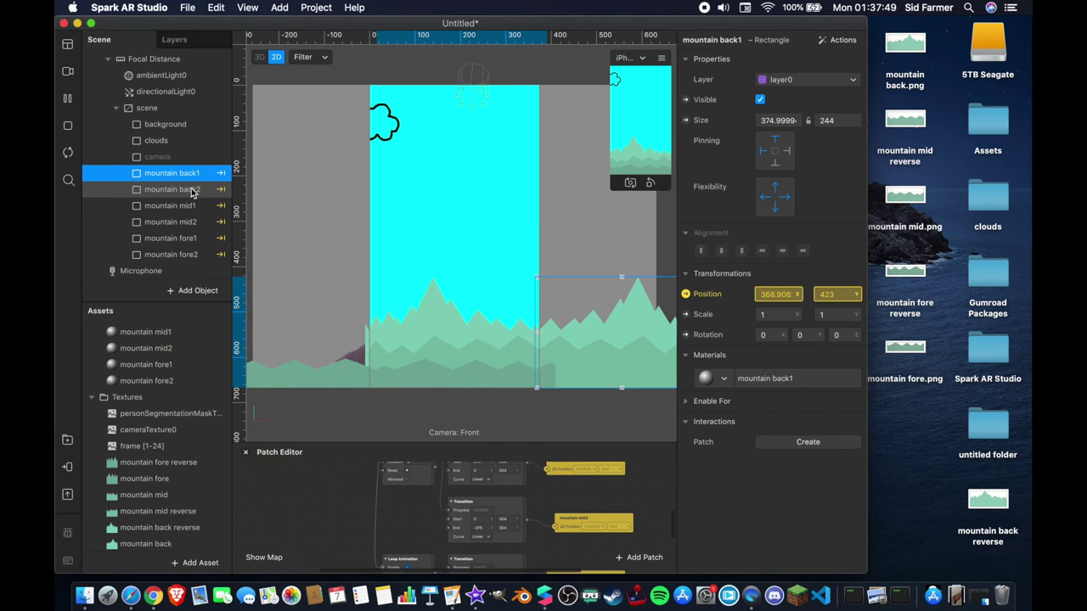
{"action": "left_click", "coordinate": [192, 190], "text": "shift"}
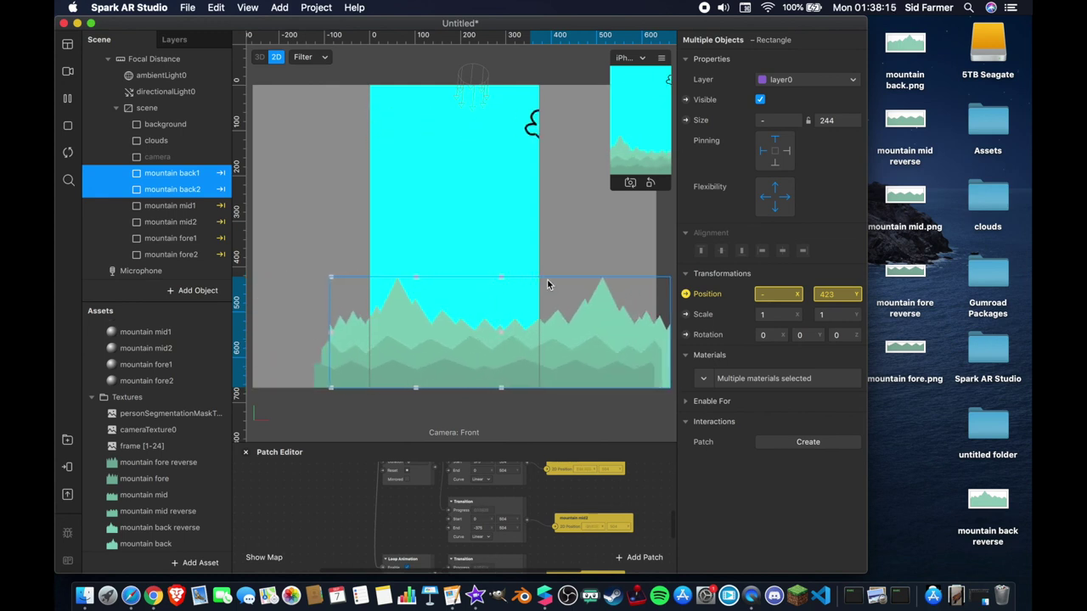
- Return the viewport to a smaller size, bring the whole patch graph into view, and select the scene canvas
{"action": "left_click_drag", "start_coordinate": [458, 444], "coordinate": [476, 258]}
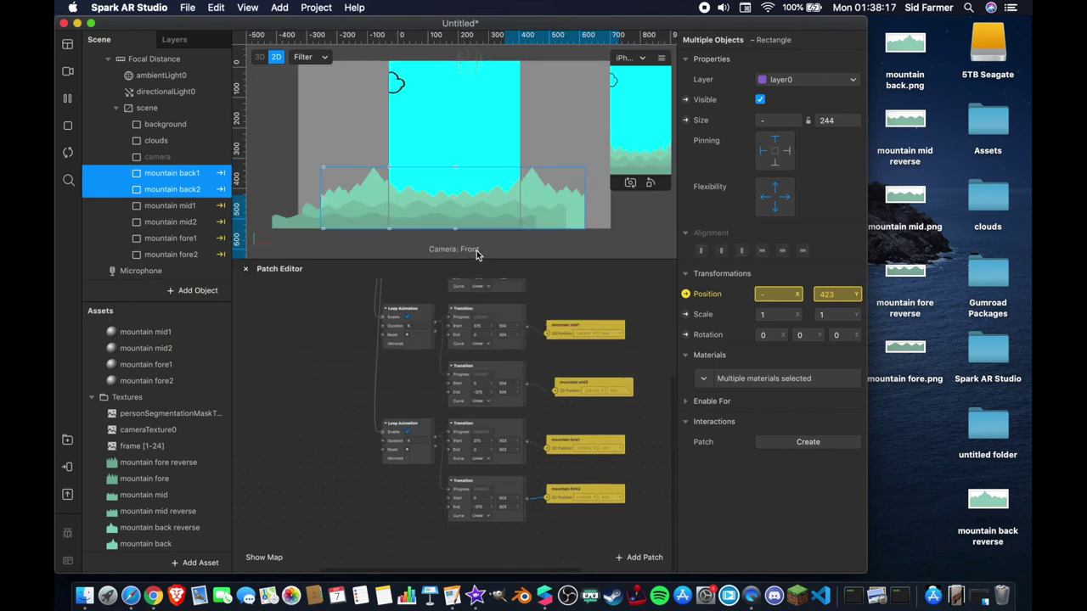
{"action": "scroll", "coordinate": [472, 337], "scroll_direction": "down", "scroll_amount": 3}
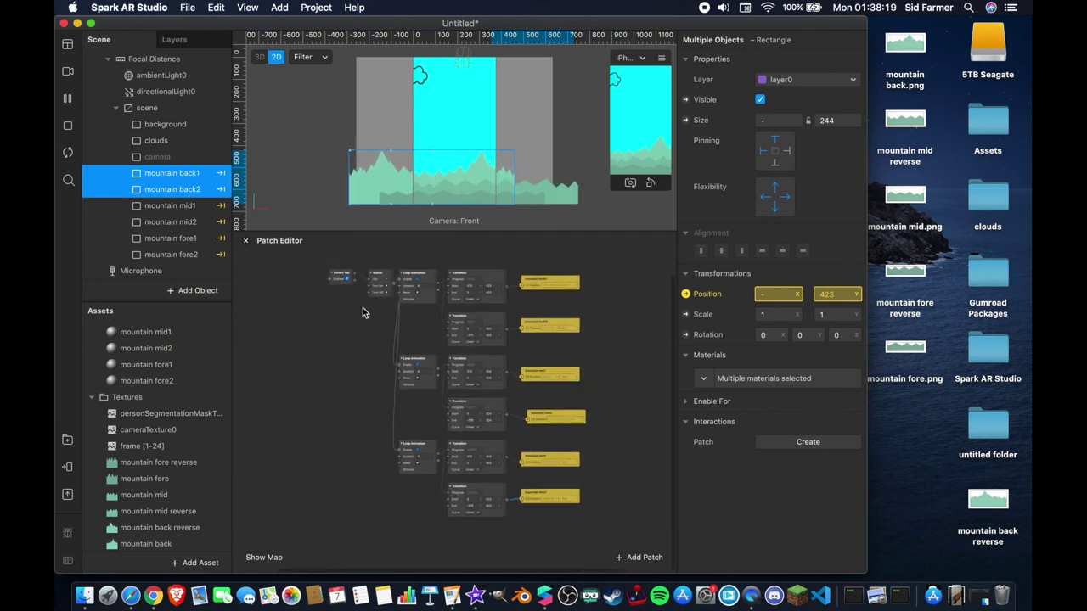
{"action": "left_click", "coordinate": [171, 109]}
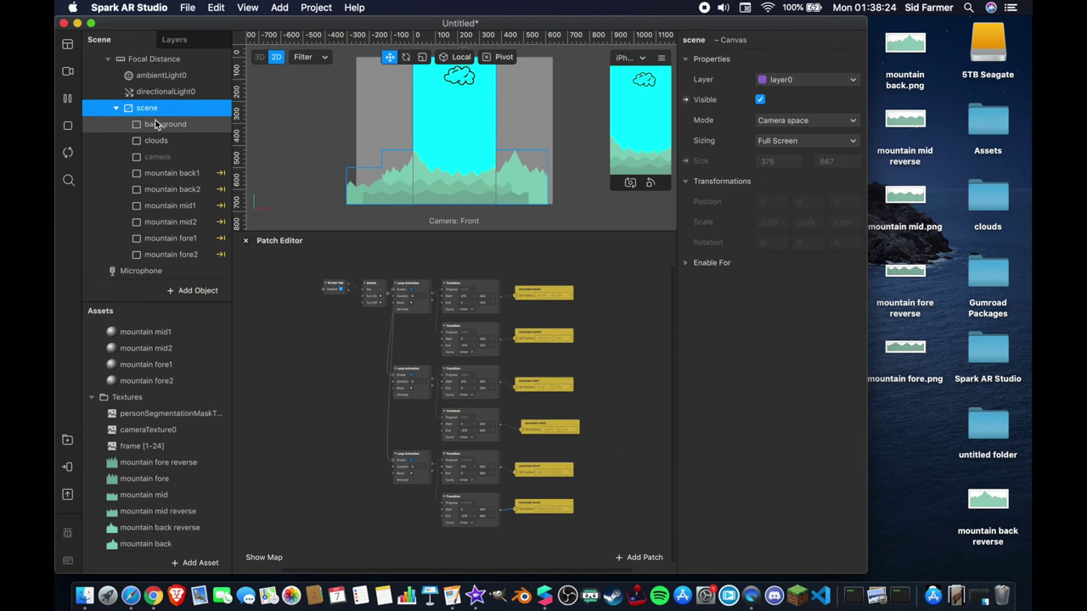
- Review the background, clouds and mountain back1 rectangles, along with the Loop Animation and Transition patches driving the back mountains
{"action": "left_click", "coordinate": [162, 124]}
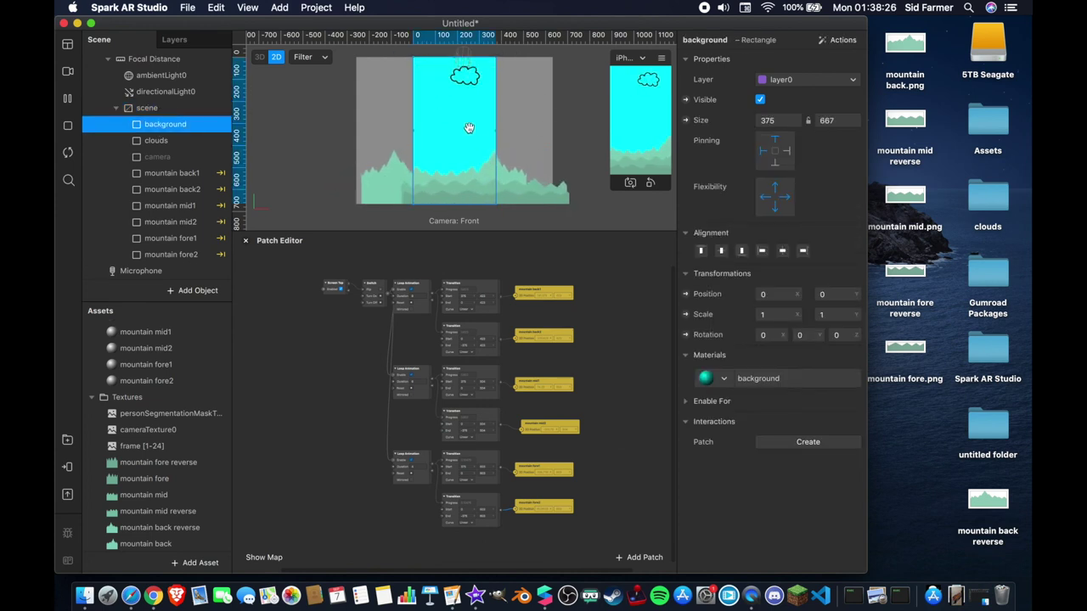
{"action": "left_click", "coordinate": [177, 146]}
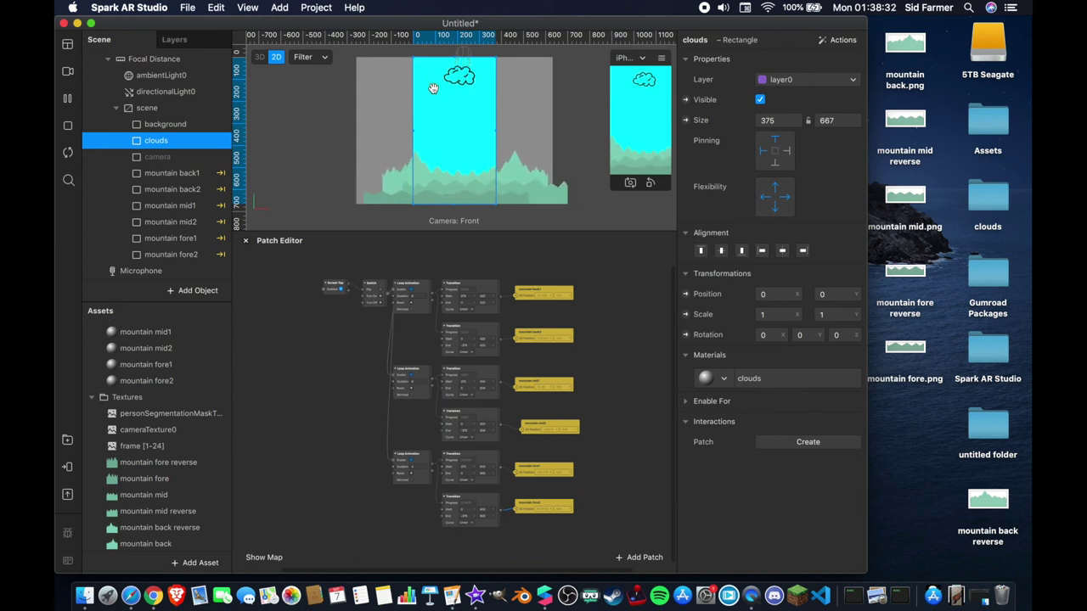
{"action": "left_click", "coordinate": [175, 174]}
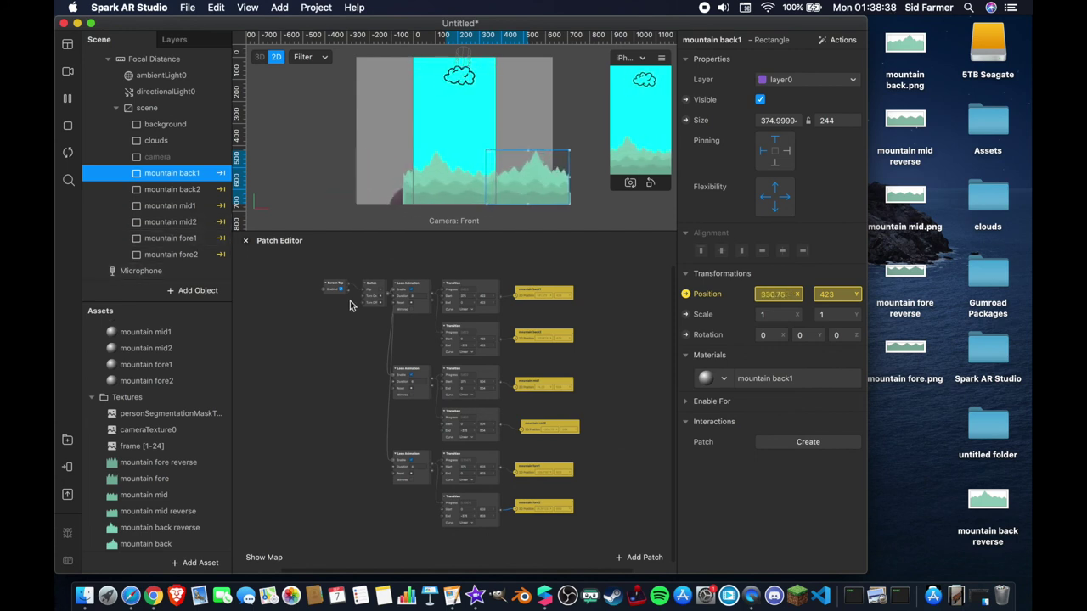
{"action": "left_click_drag", "start_coordinate": [311, 280], "coordinate": [558, 350]}
{"action": "left_click", "coordinate": [611, 544]}
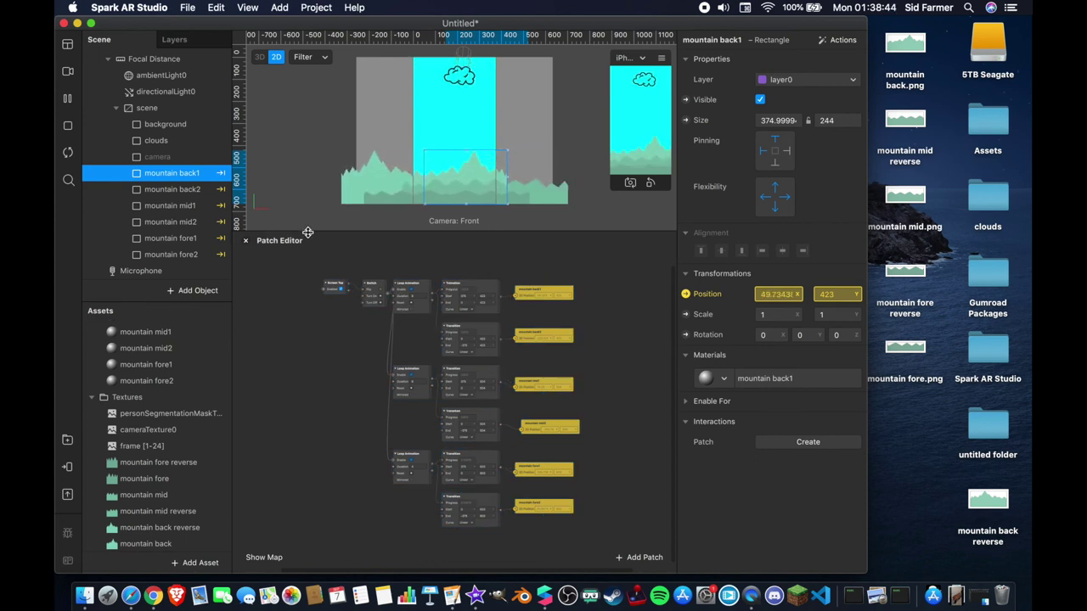
{"action": "scroll", "coordinate": [467, 289], "scroll_direction": "up", "scroll_amount": 5}
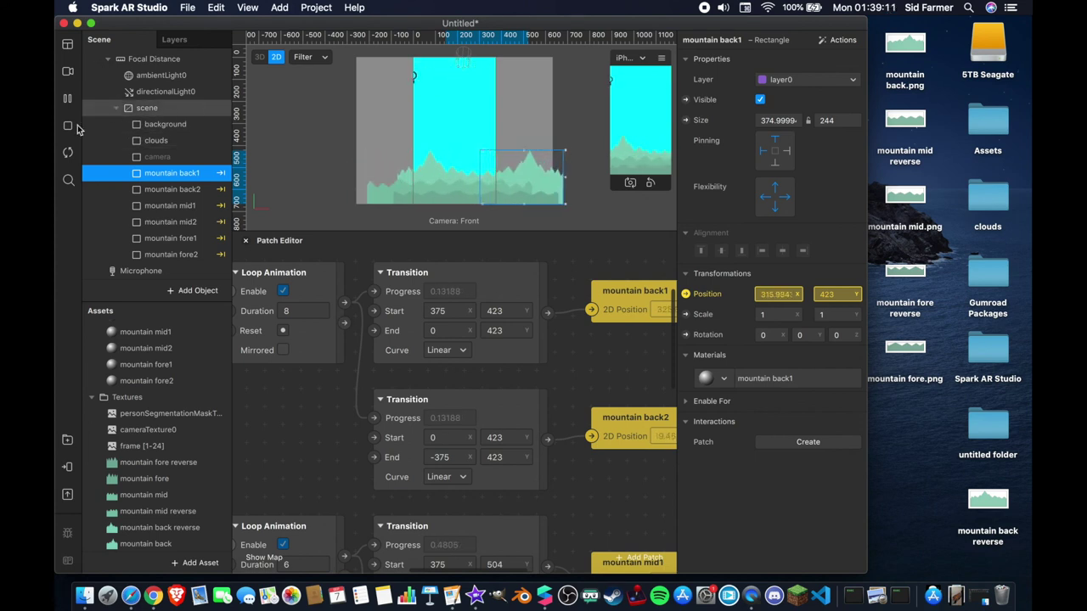
- Make the camera rectangle visible again and switch the preview source to the built-in FaceTime HD Camera
{"action": "left_click", "coordinate": [156, 156]}
{"action": "left_click", "coordinate": [70, 72]}
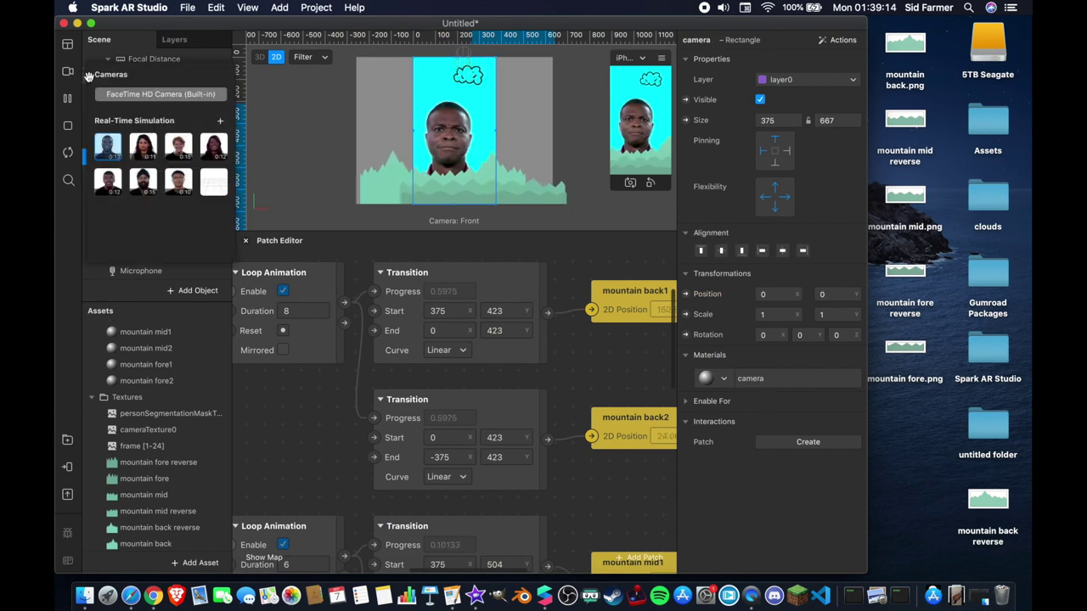
{"action": "left_click", "coordinate": [166, 97]}
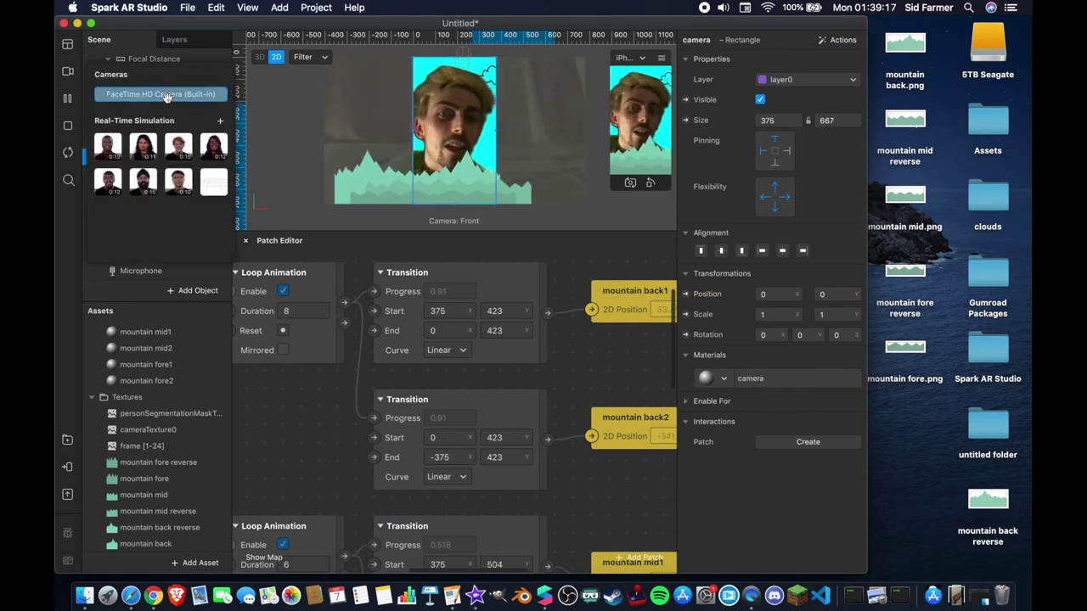
{"action": "left_click", "coordinate": [334, 388]}
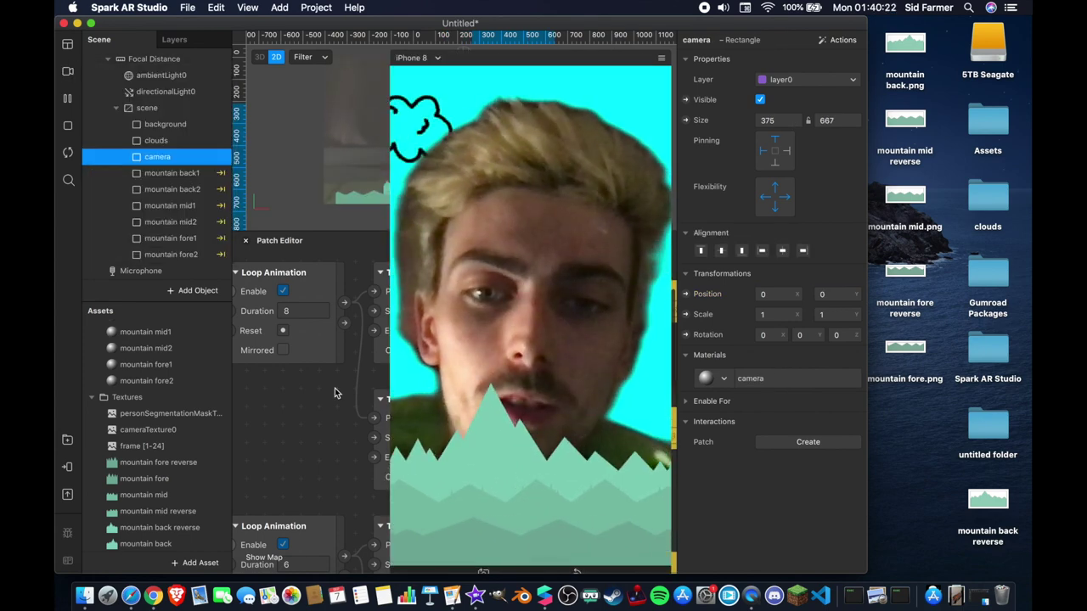